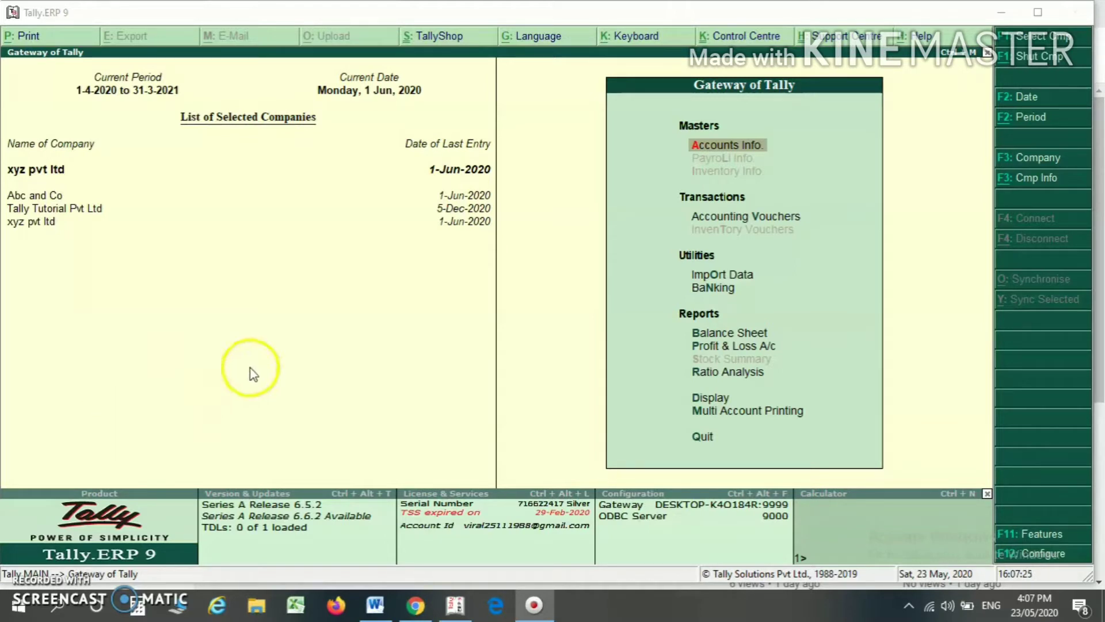
key("alt+Tab")
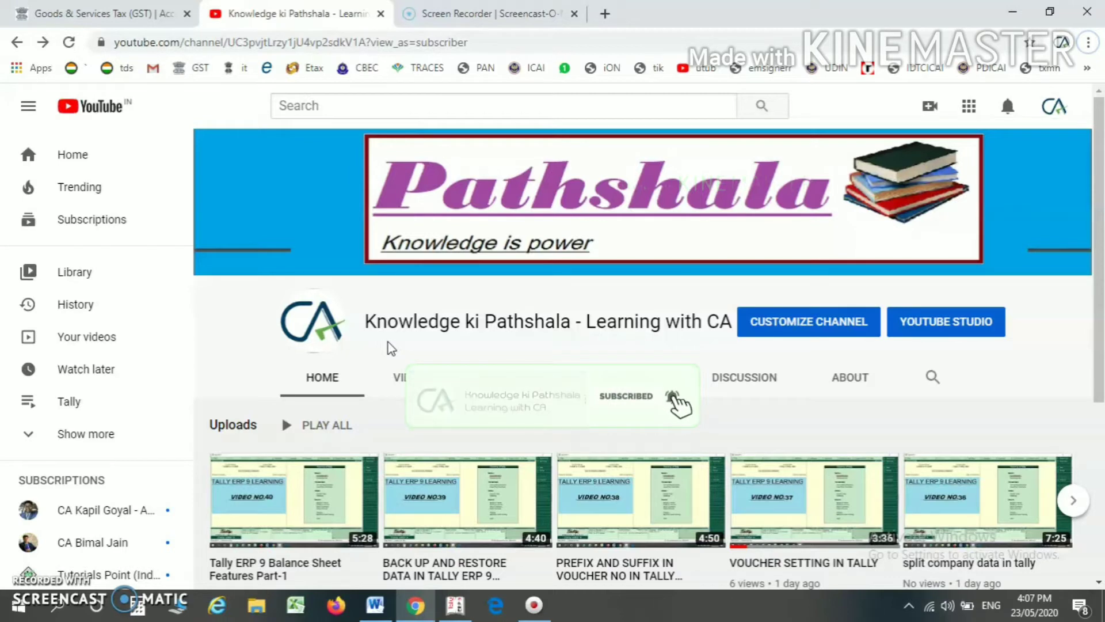
key("alt+Tab")
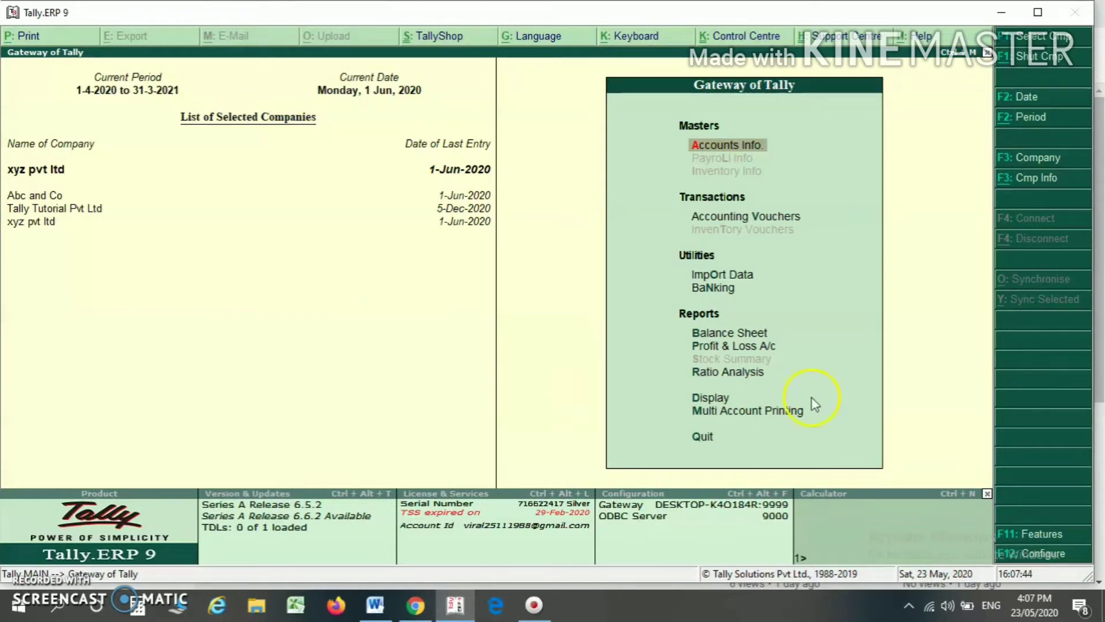
Enable Maintain payroll in the accounting features of xyz pvt ltd and open the payroll masters
left_click(1041, 536)
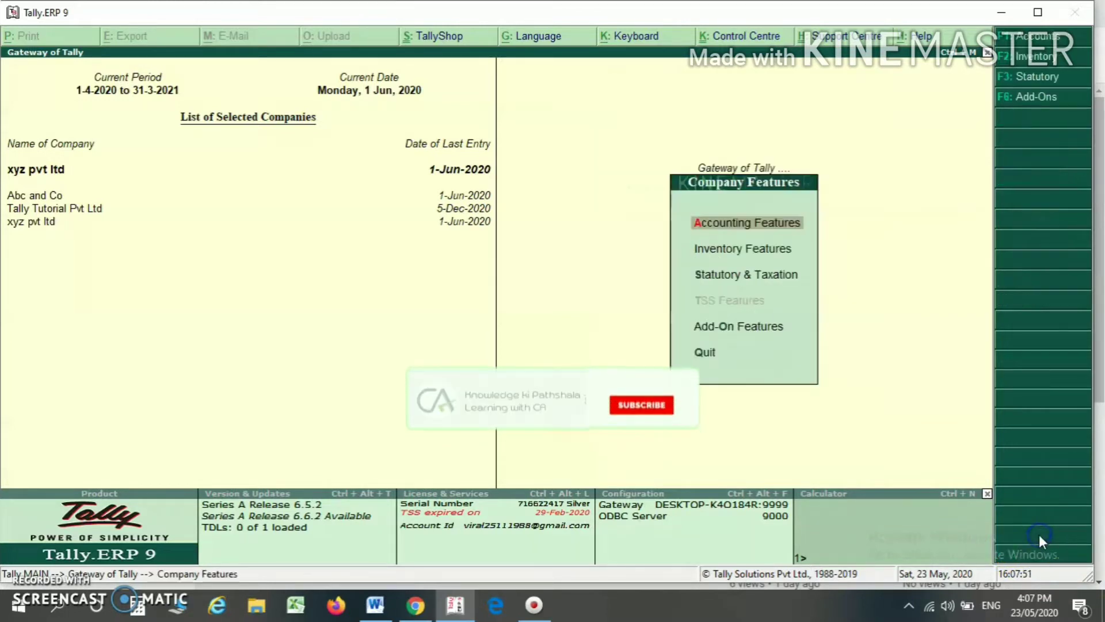
left_click(748, 225)
key("Return")
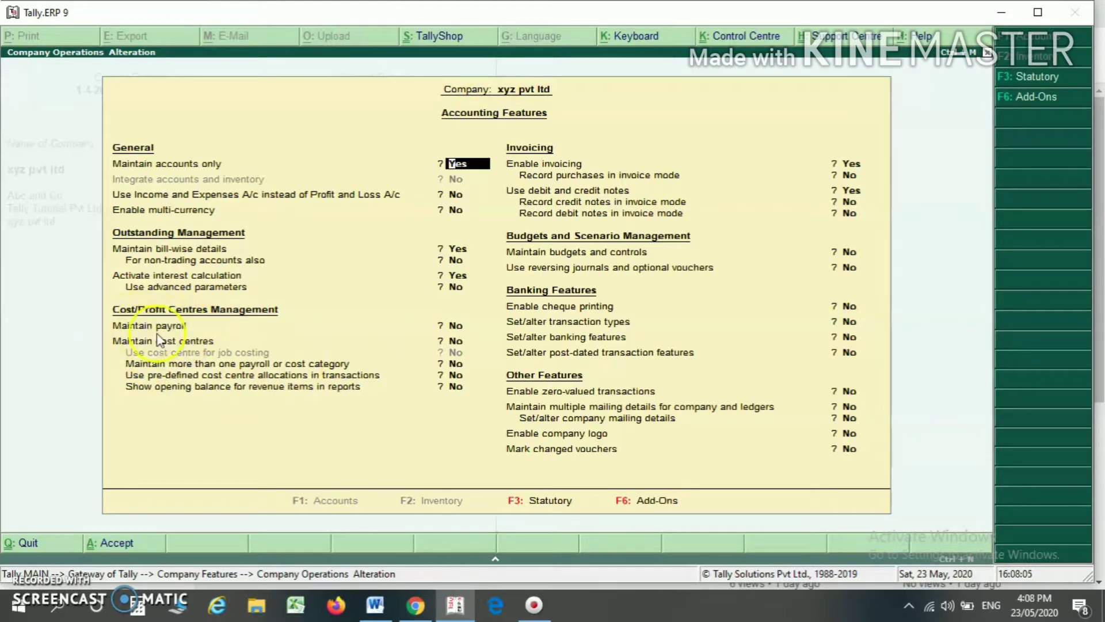
left_click(464, 329)
type("y")
key("Return")
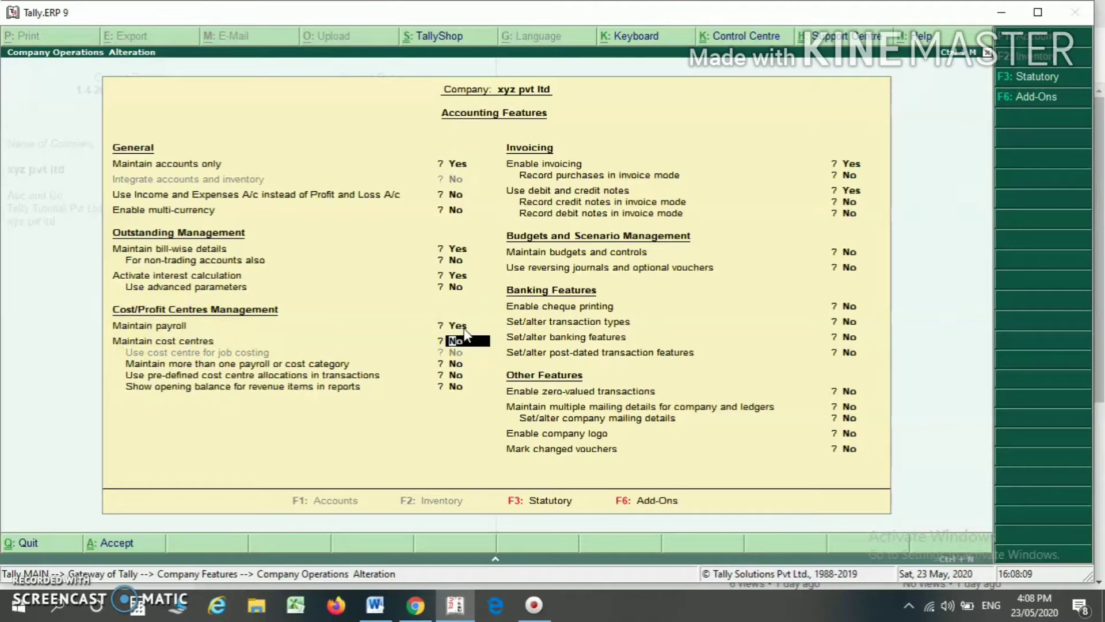
key("ctrl+a")
key("Escape")
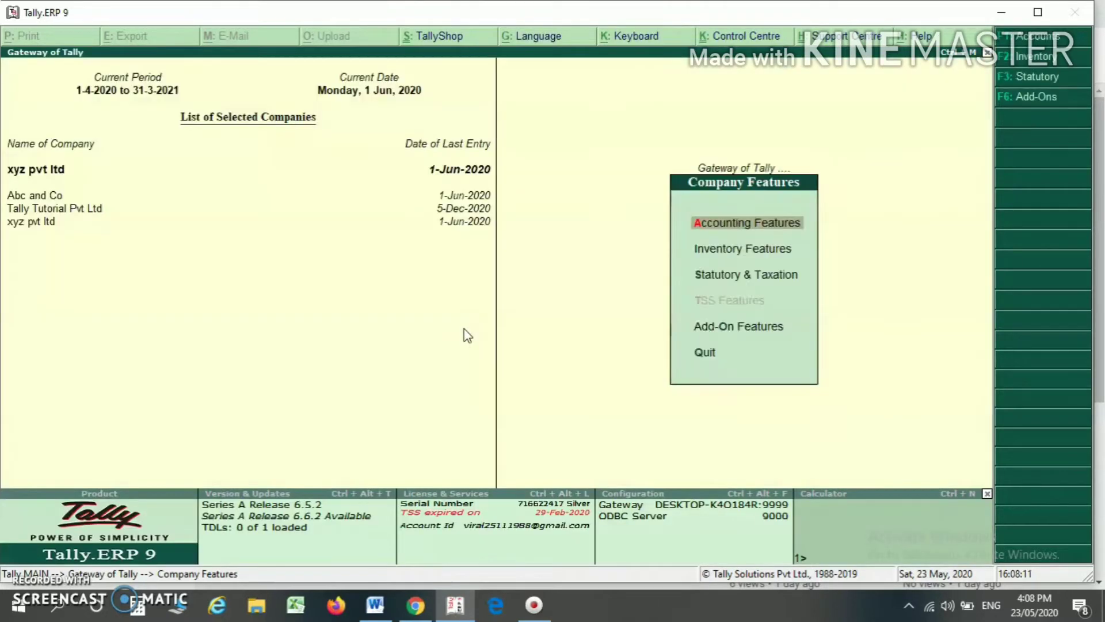
key("Escape")
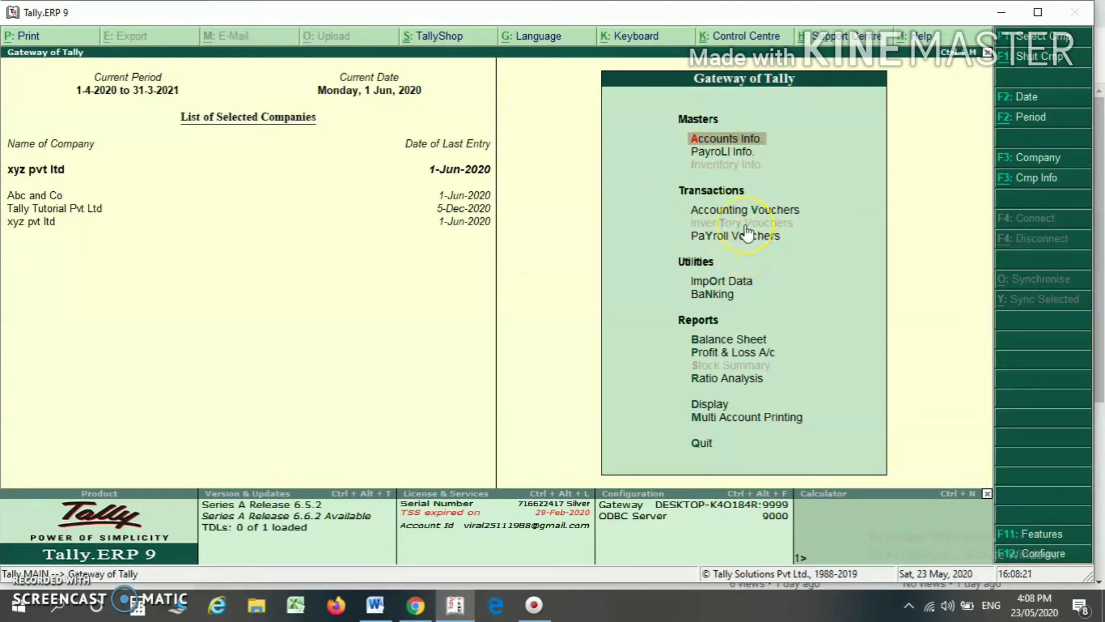
key("Down")
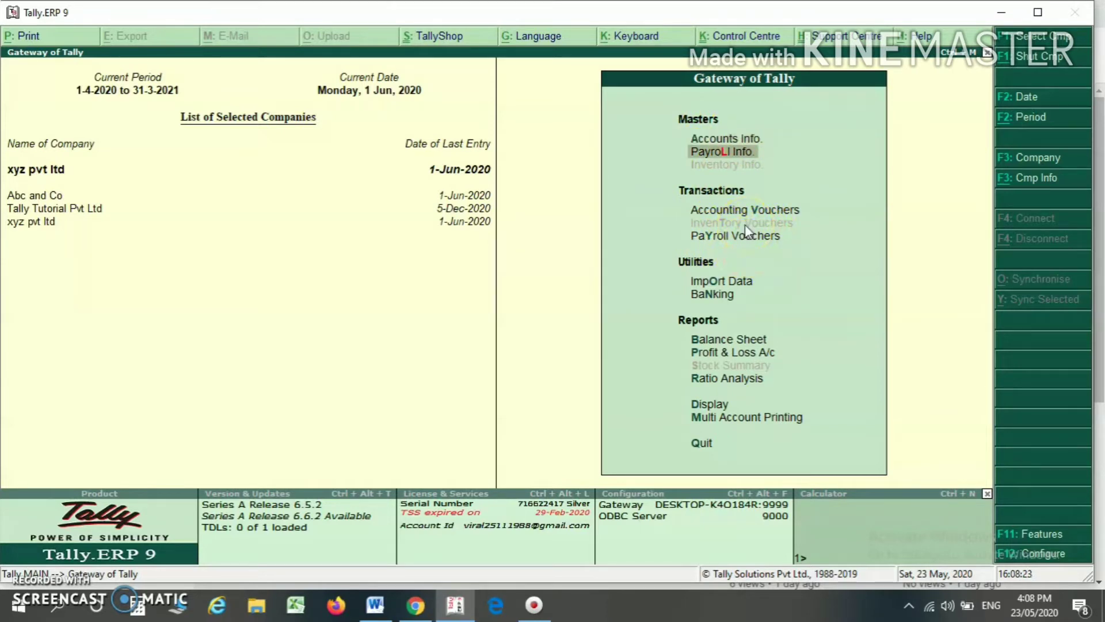
key("Return")
key("Down")
key("Down")
key("Down")
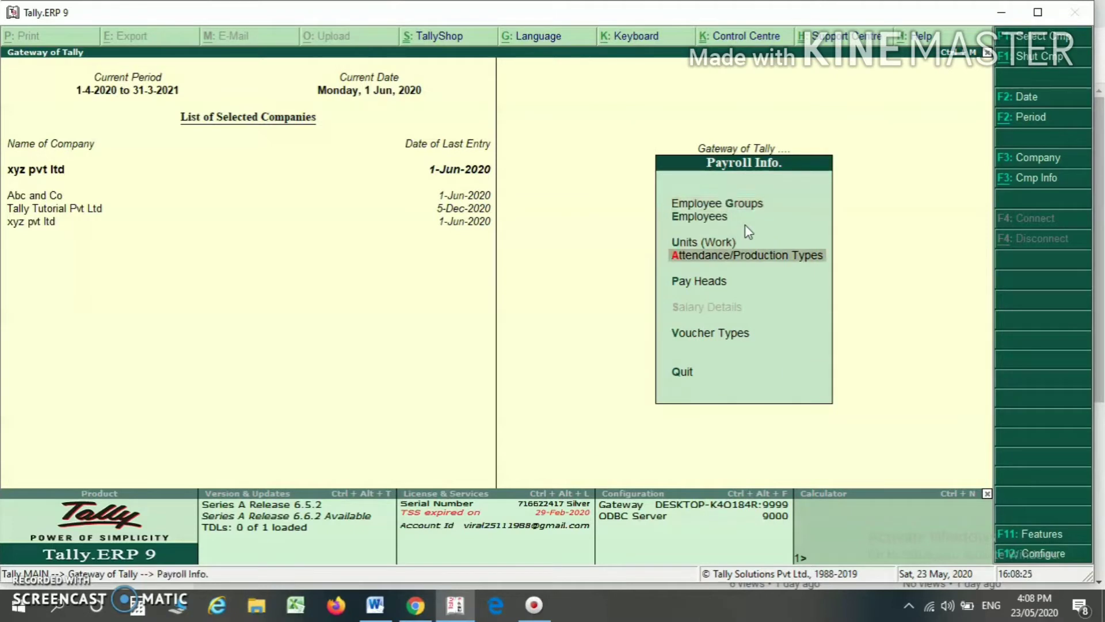
key("Return")
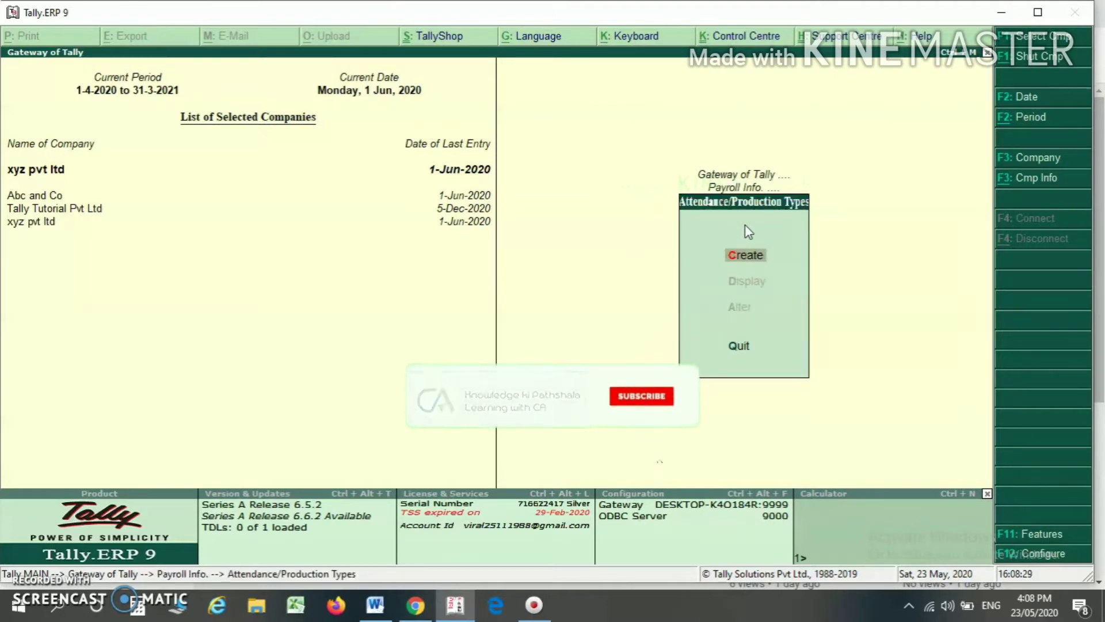
key("Escape")
key("Up")
key("Up")
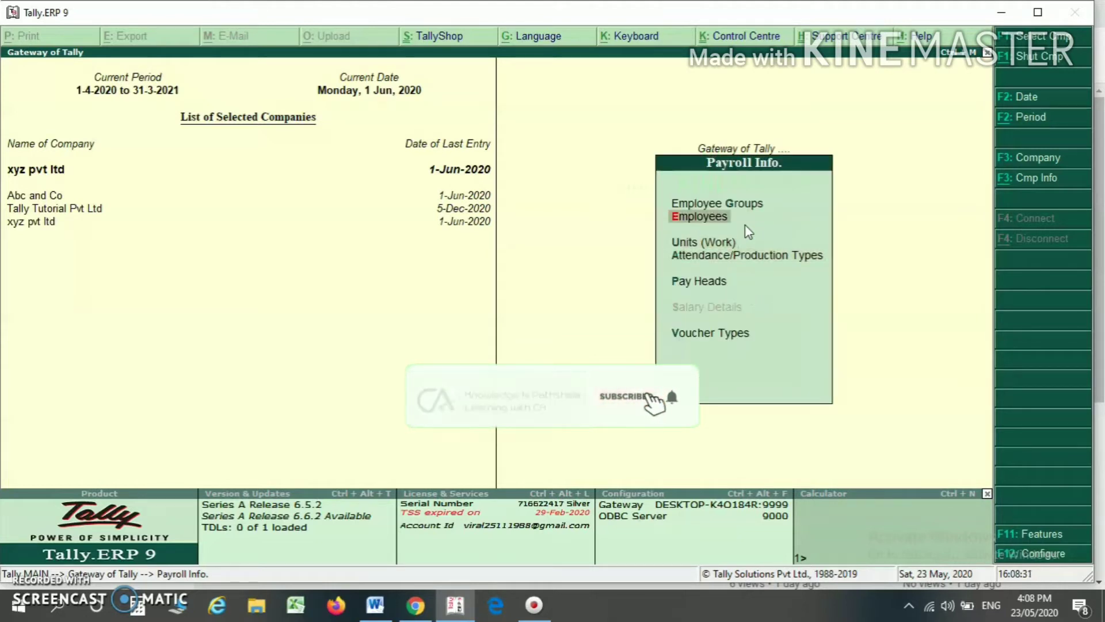
key("Down")
key("Down")
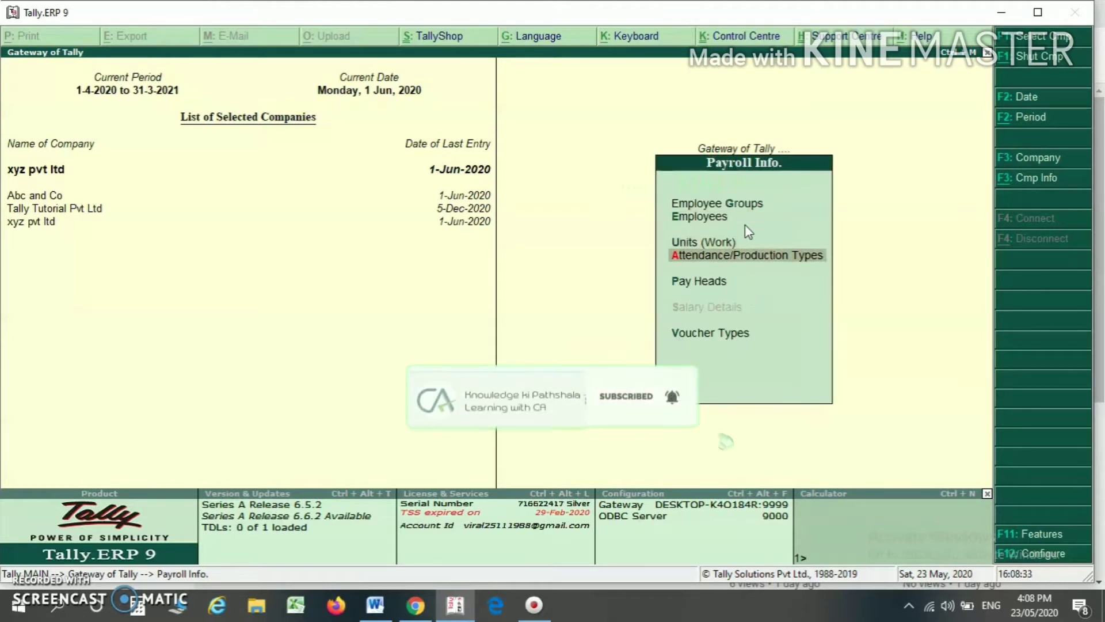
key("Down")
key("Down")
key("Down")
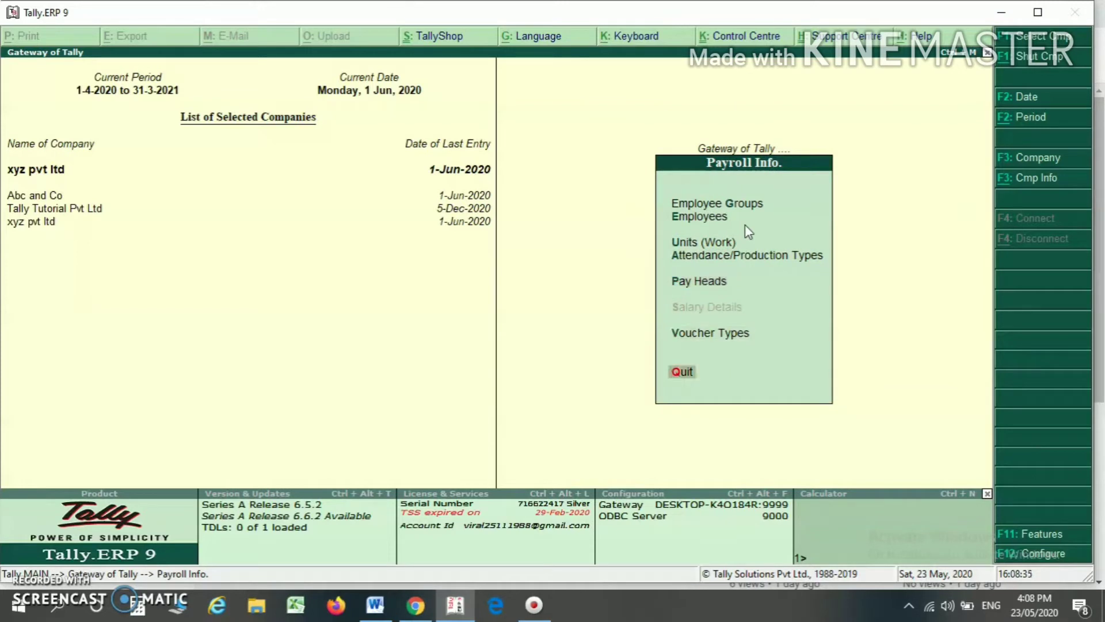
key("Up")
key("Up")
key("Up")
key("Up")
key("Up")
key("Up")
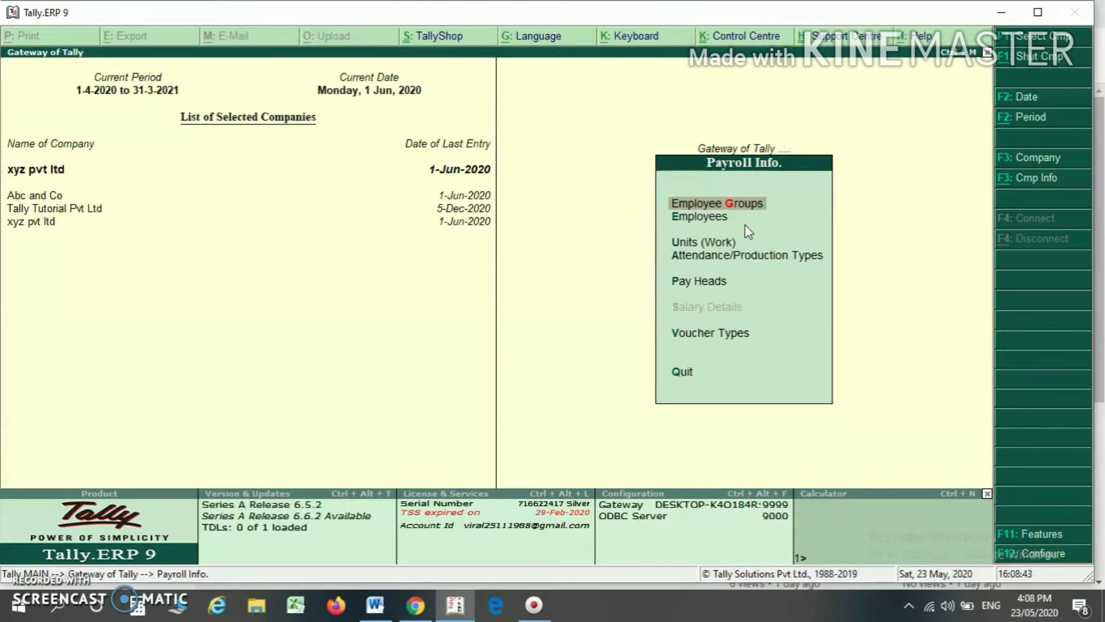
Start a new attendance/production type named Attendance, placed under Primary
key("Down")
key("Down")
key("Down")
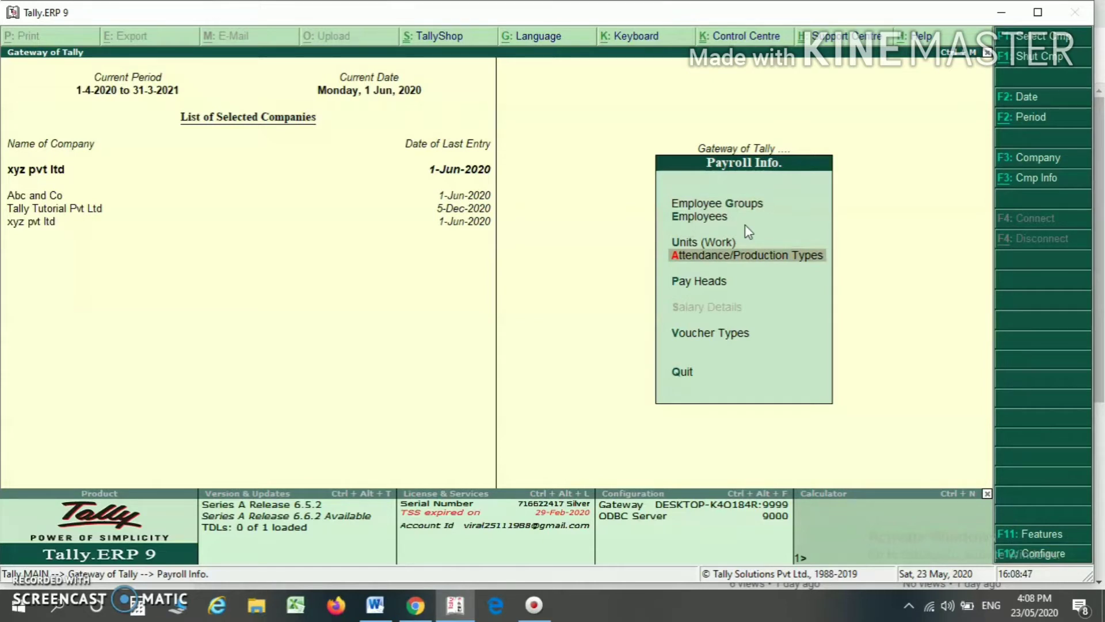
key("Return")
key("Return")
type("A")
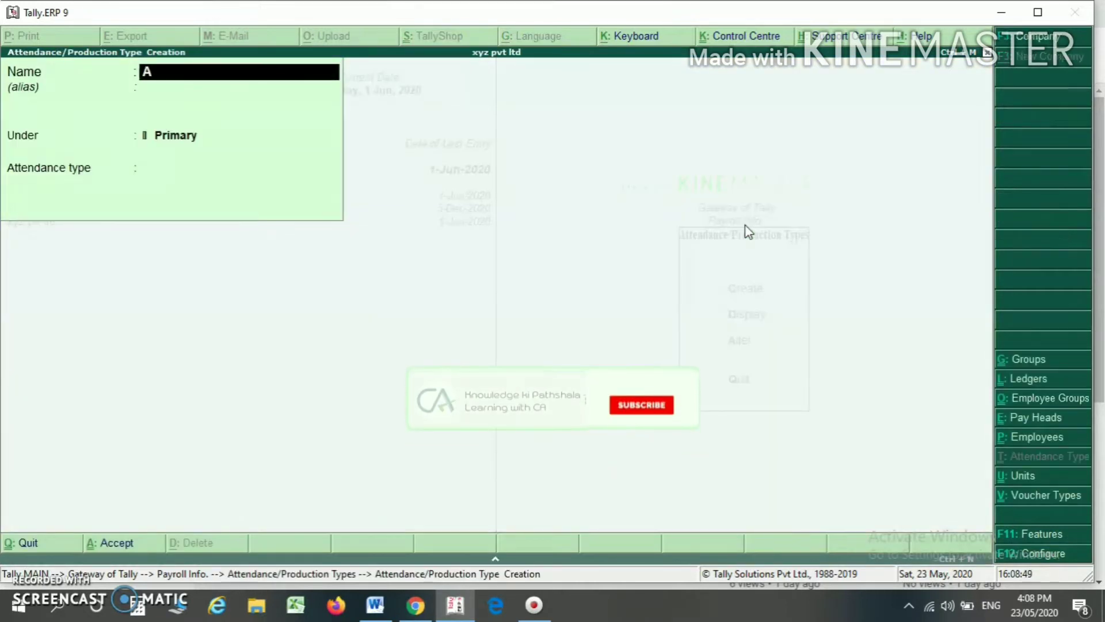
type("ttendance")
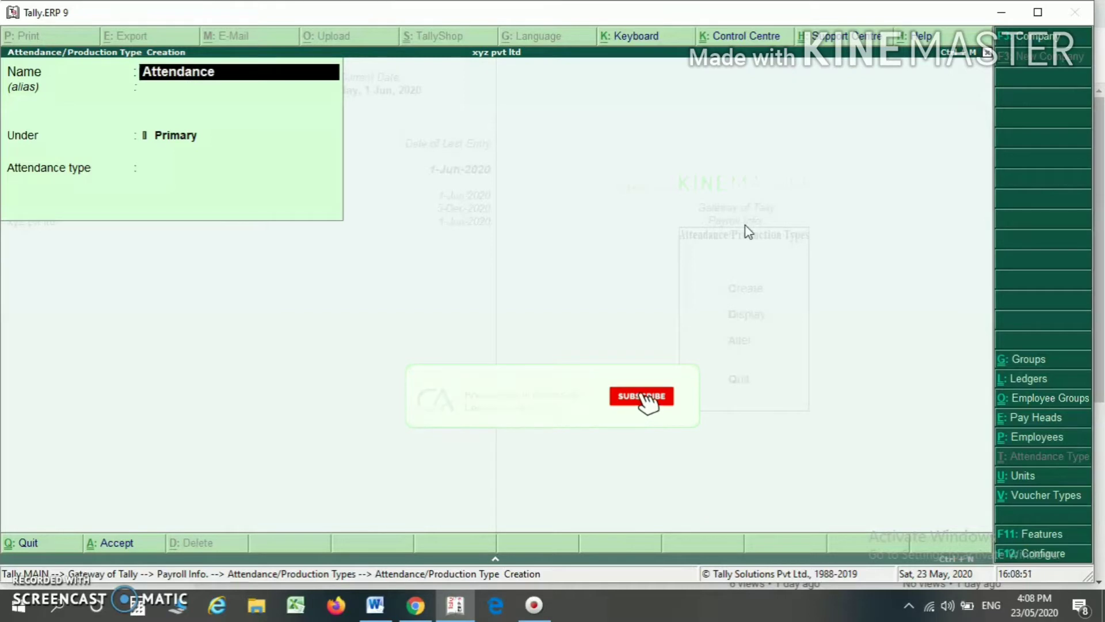
key("Return")
key("Return")
key("Return")
Set its attendance type to Attendance / Leave with Pay with Days as the period type, and save it
key("Down")
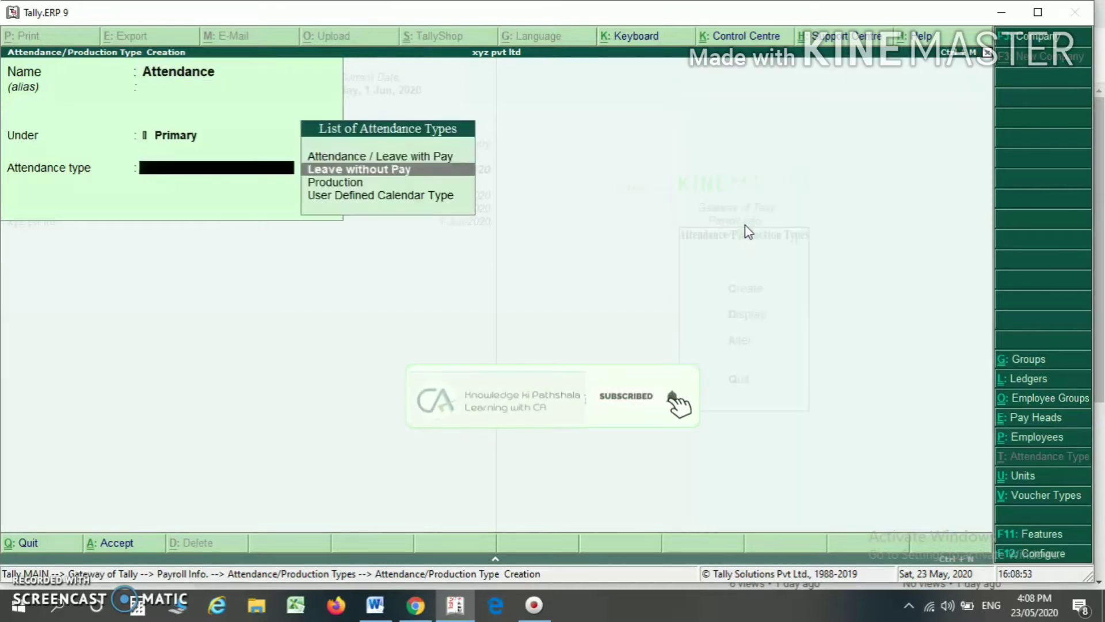
key("Up")
left_click(774, 180)
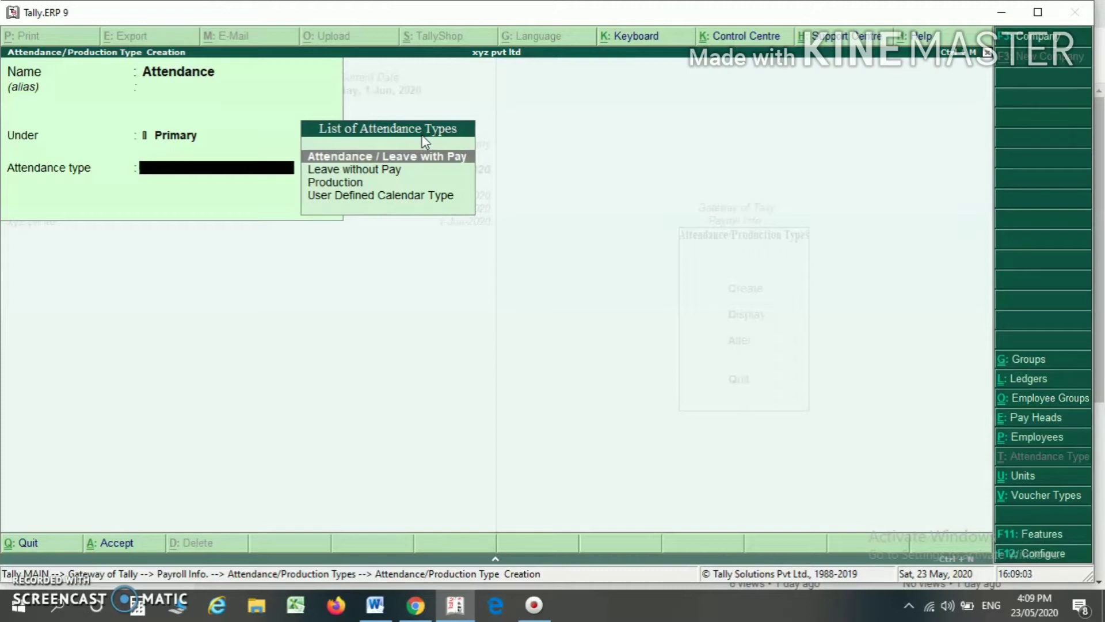
key("Return")
key("Return")
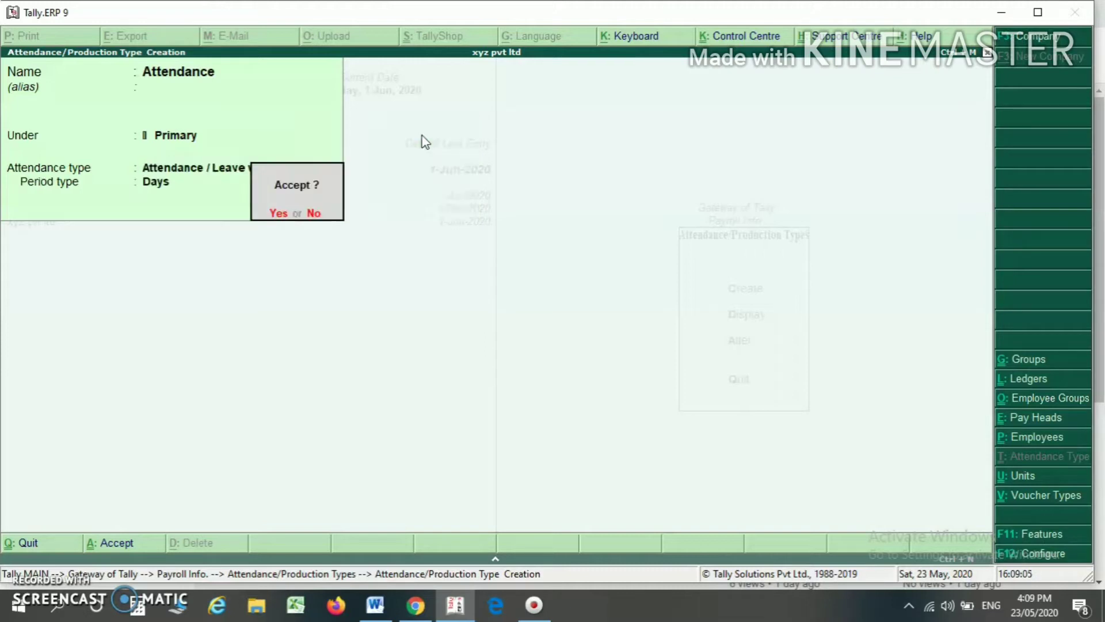
key("Return")
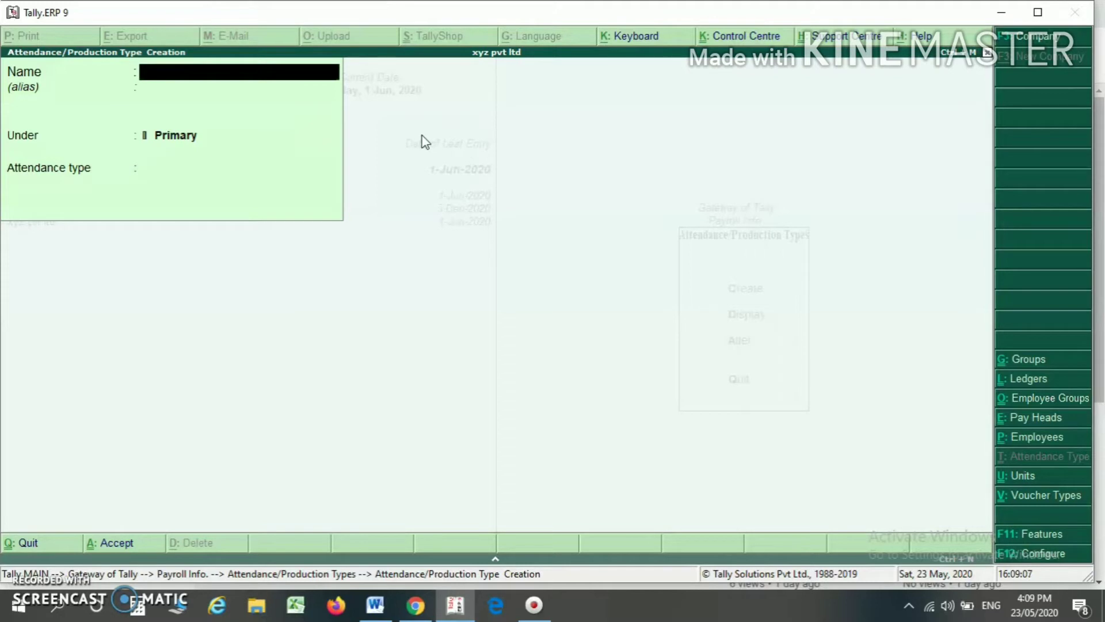
key("Escape")
key("y")
key("Escape")
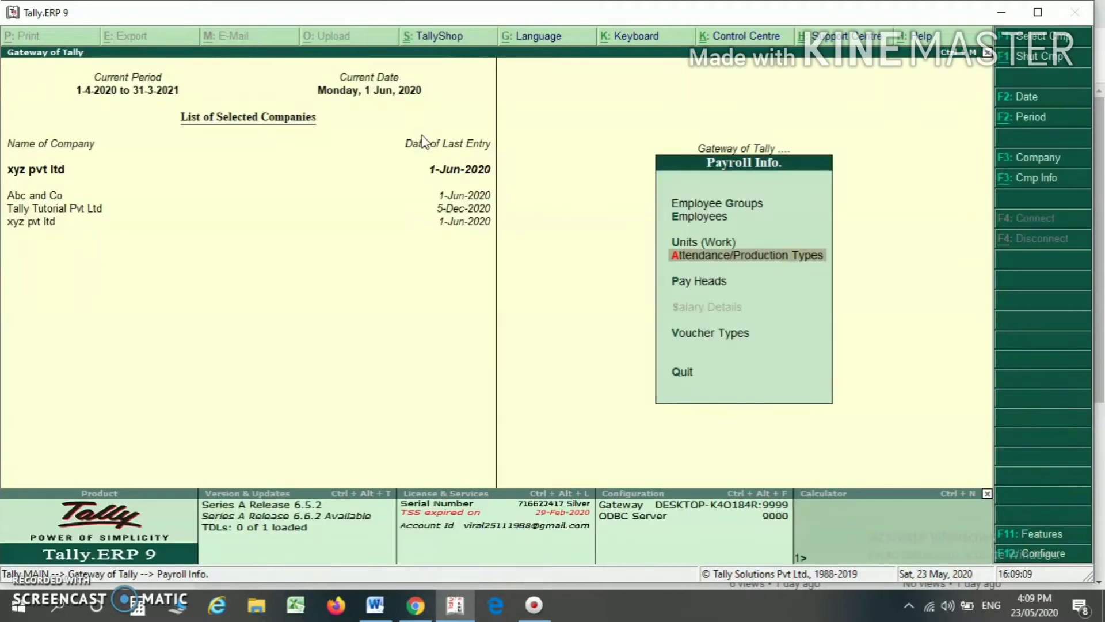
key("Escape")
key("Escape")
key("Escape")
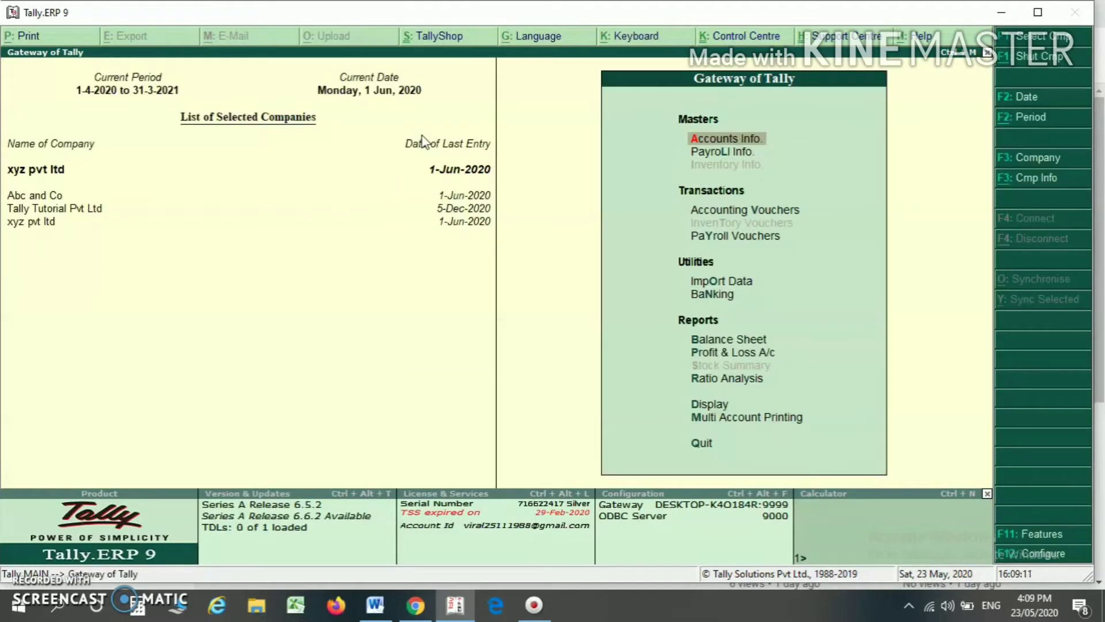
key("Down")
key("Down")
key("Up")
key("Up")
key("Down")
key("Return")
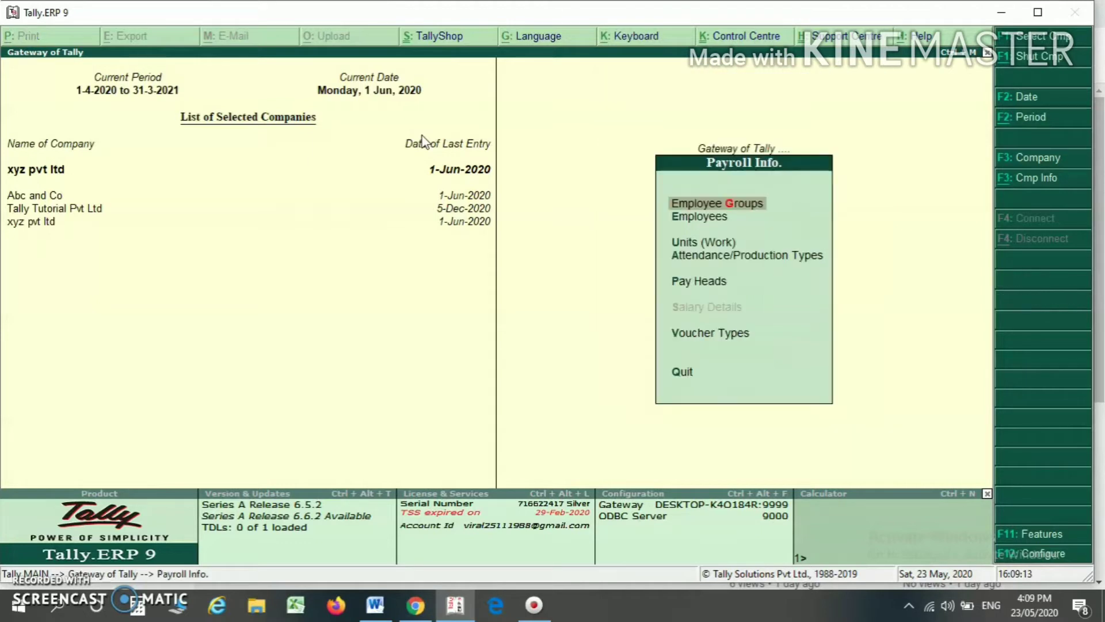
Start a new payroll pay head named Basic Salary
key("Down")
key("Down")
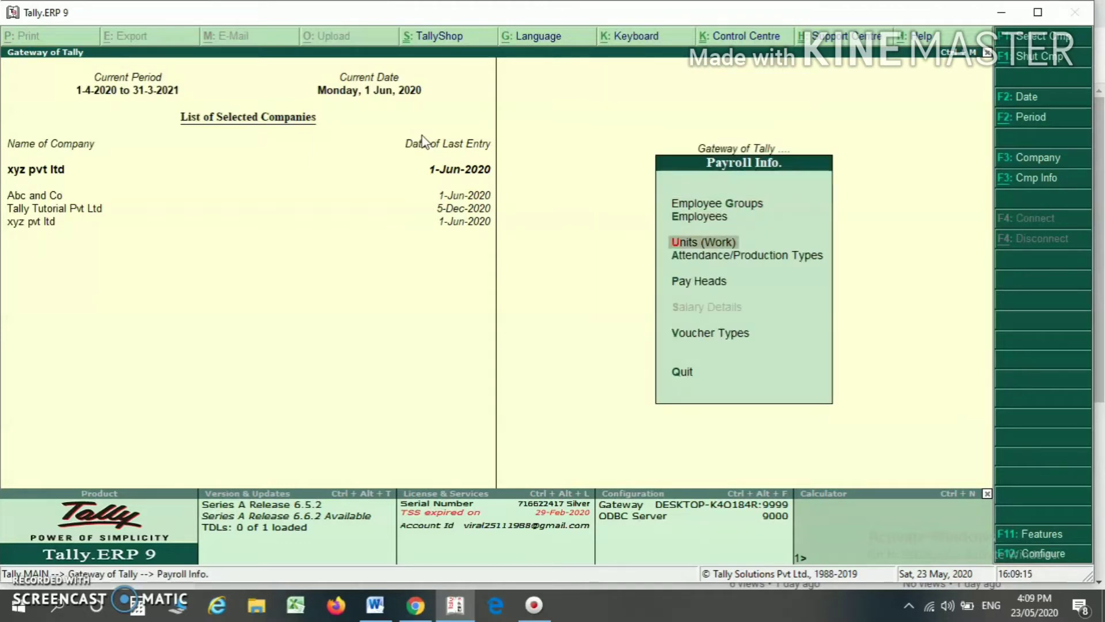
key("Down")
key("Down")
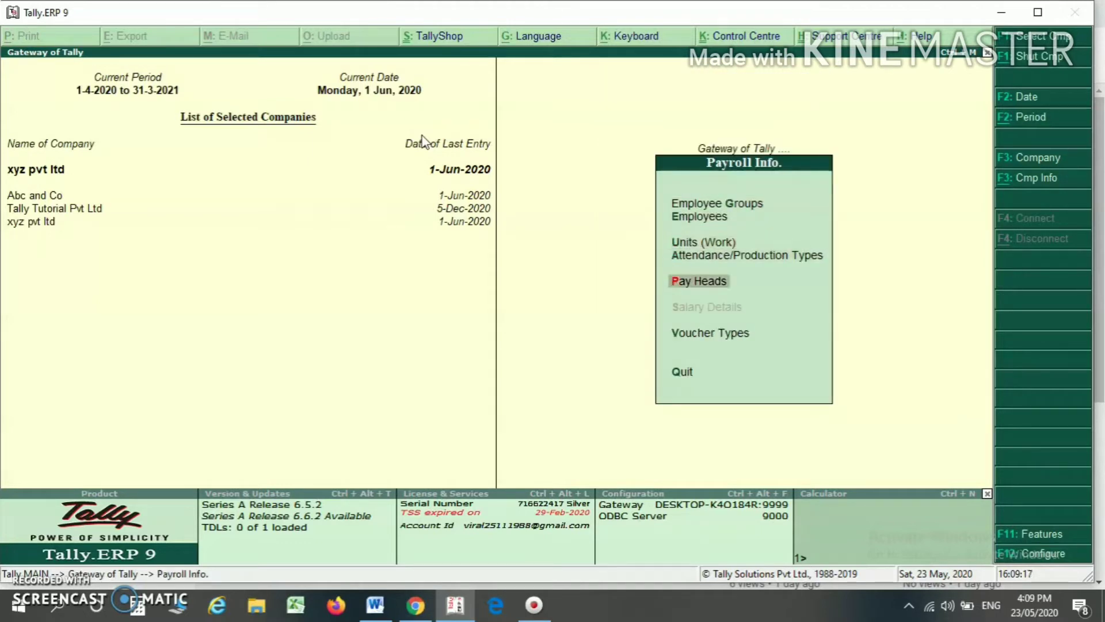
key("Return")
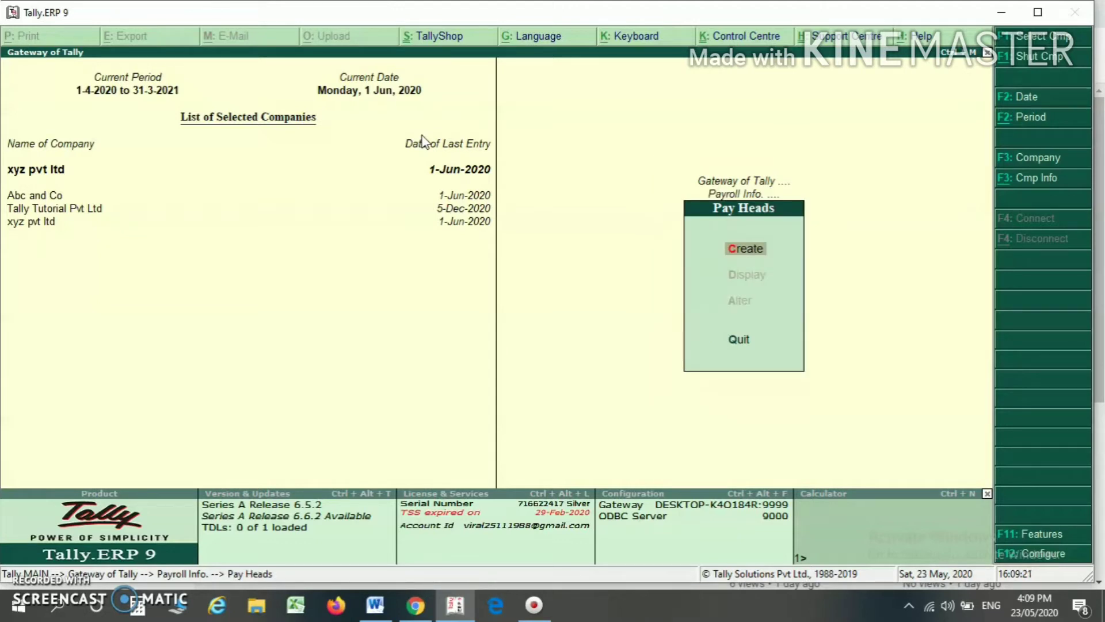
key("Return")
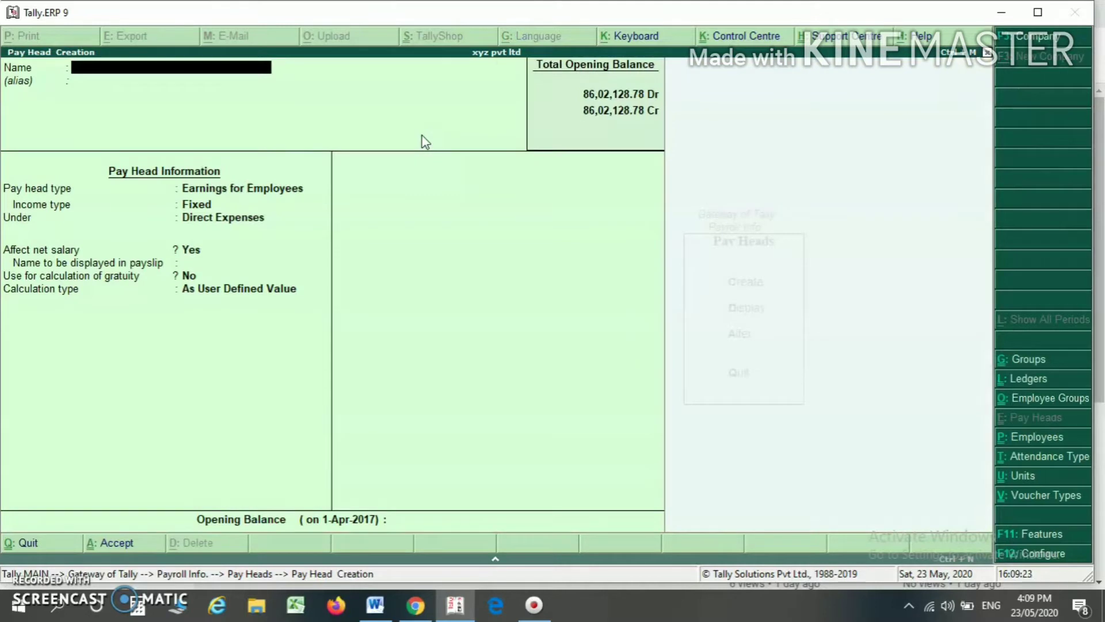
type("Basic Salary")
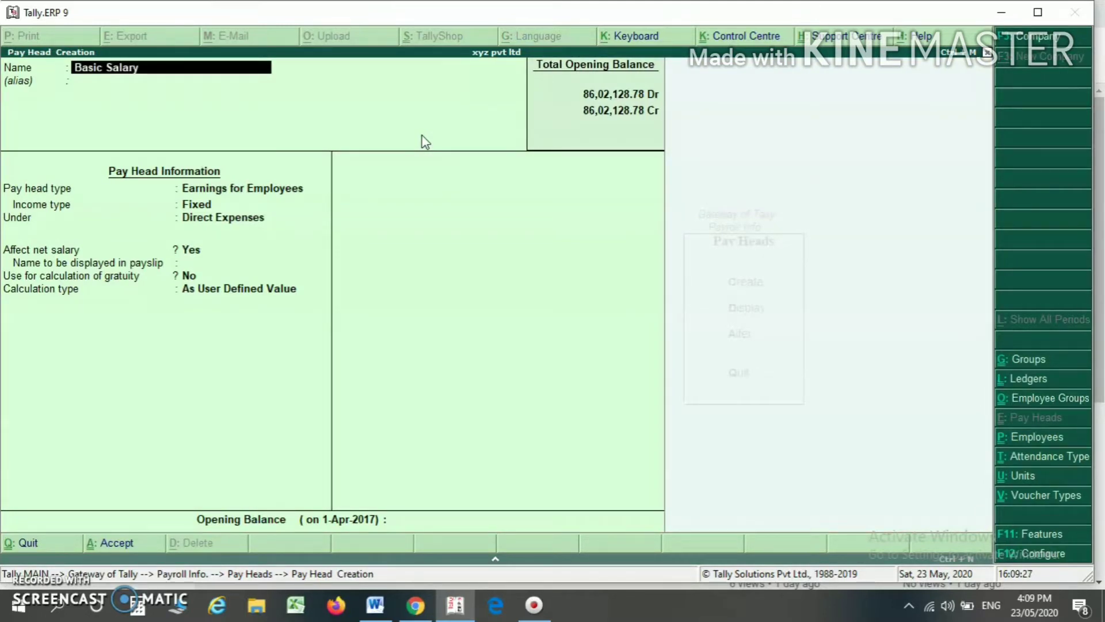
Set the pay head type to Earnings for Employees and the income type to Variable
key("Return")
key("Return")
key("Return")
key("BackSpace")
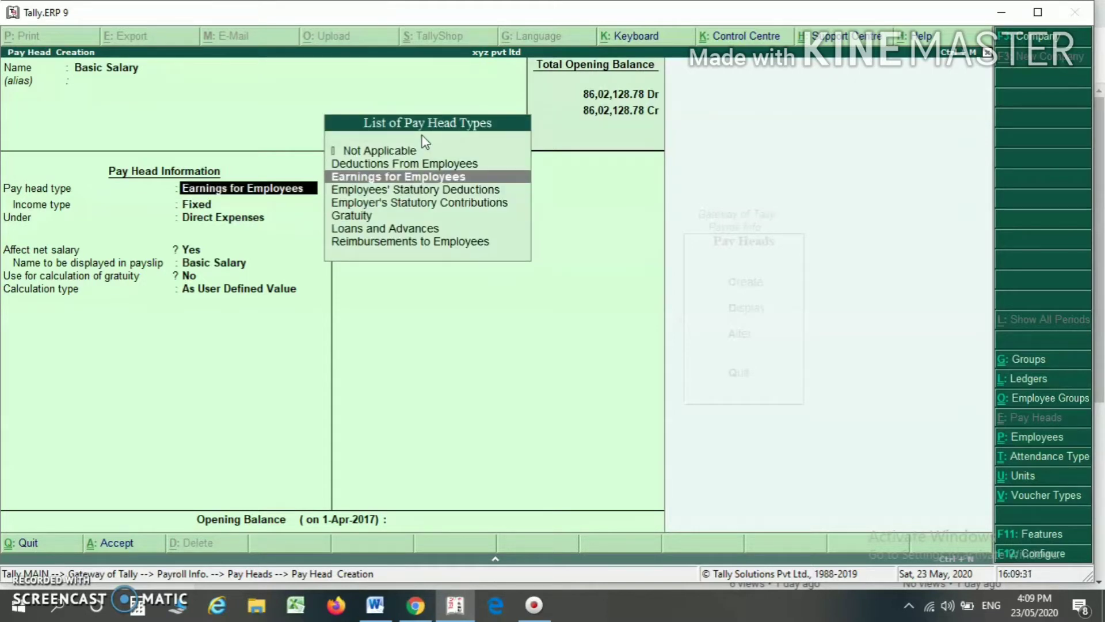
key("Return")
key("Down")
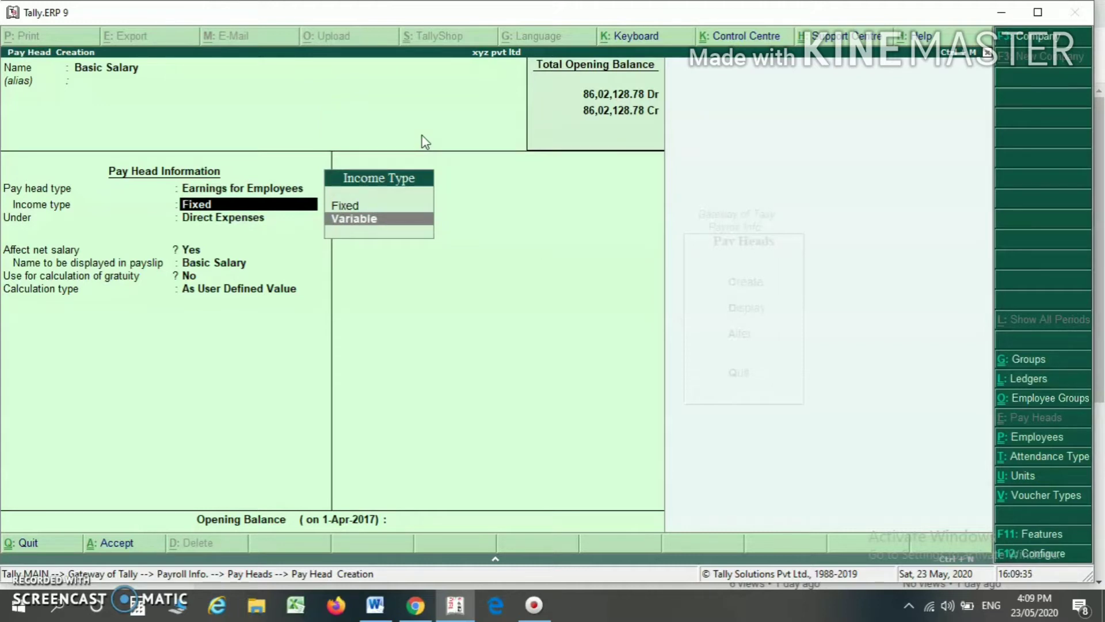
key("Return")
Place the pay head under Indirect Expenses, keeping Affect net salary at Yes and Basic Salary as the payslip name
key("Down")
key("Down")
key("Down")
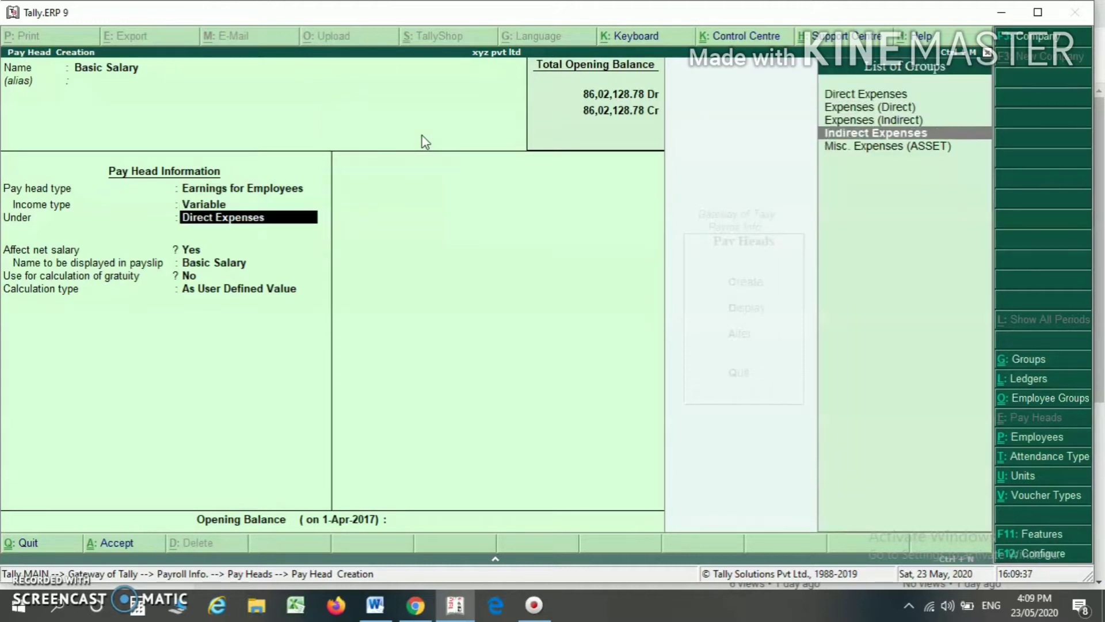
key("Up")
key("Return")
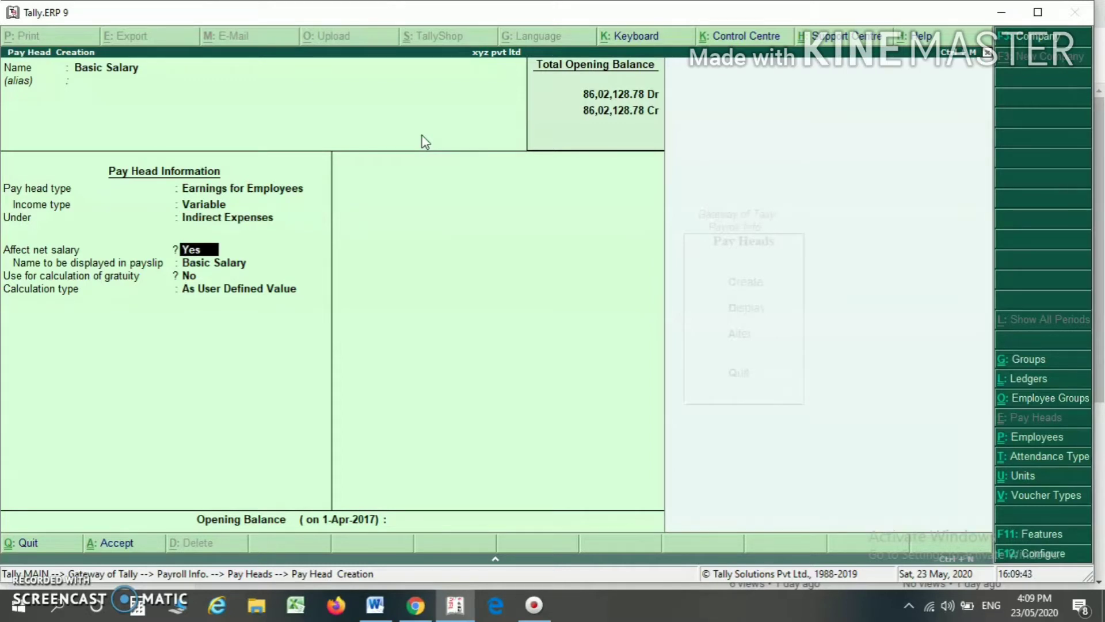
key("Return")
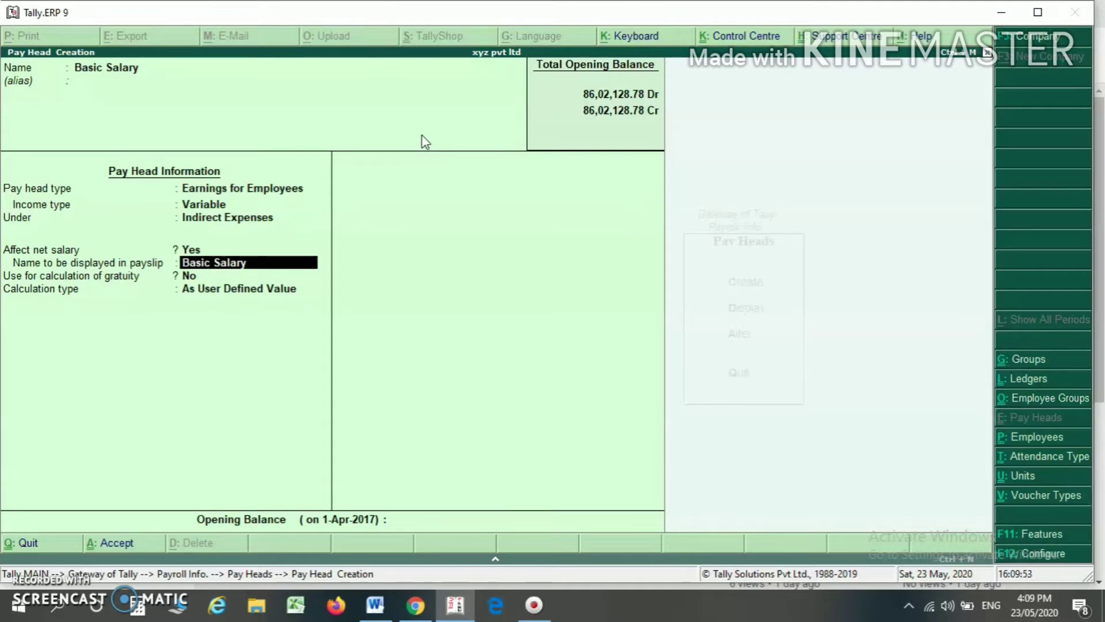
key("Return")
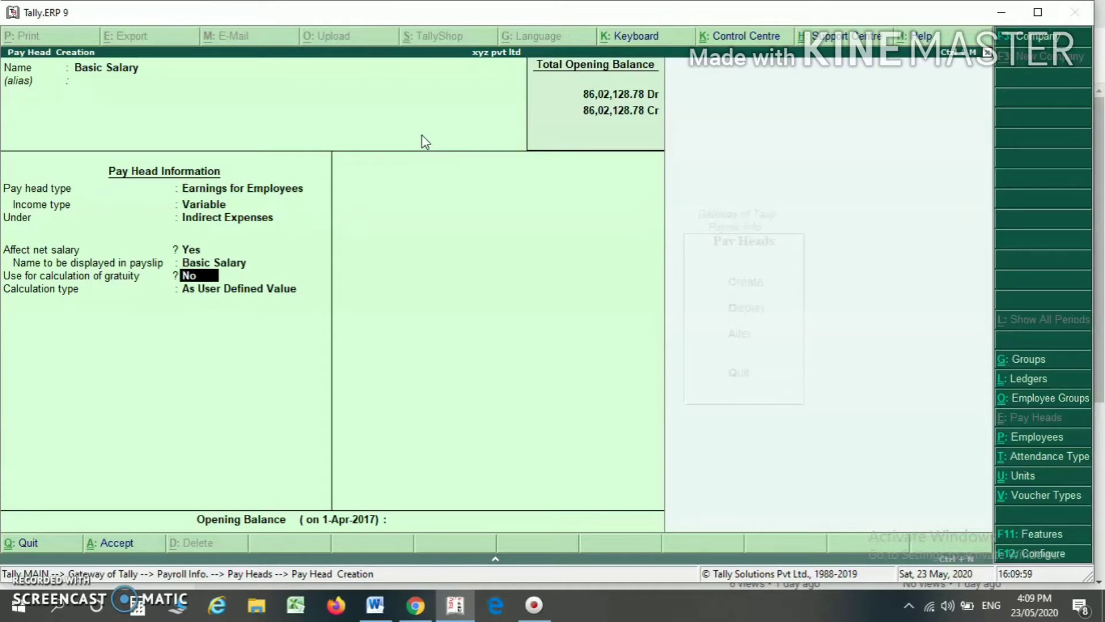
Leave gratuity calculation at No, set the calculation type to On Attendance and link it to the Attendance type
key("Return")
key("Down")
key("Down")
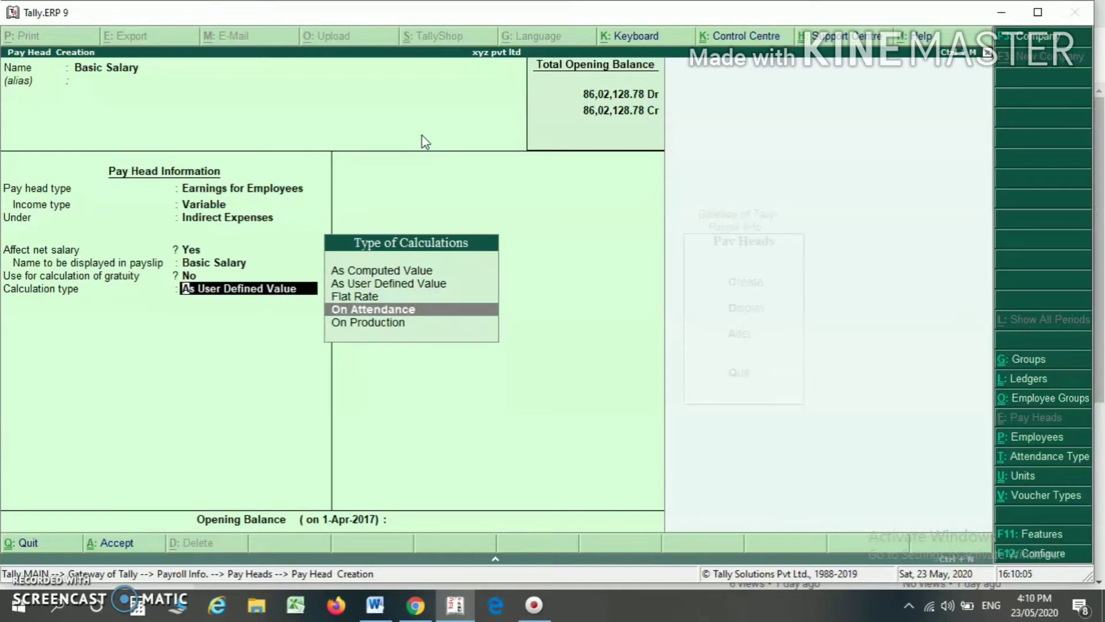
key("Return")
key("Down")
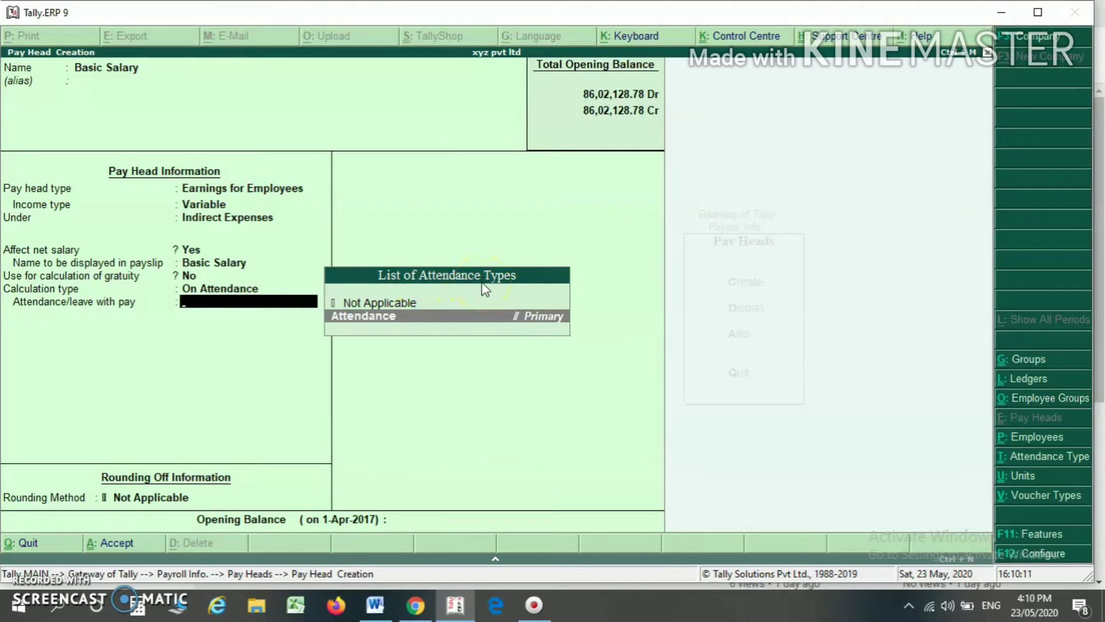
key("Return")
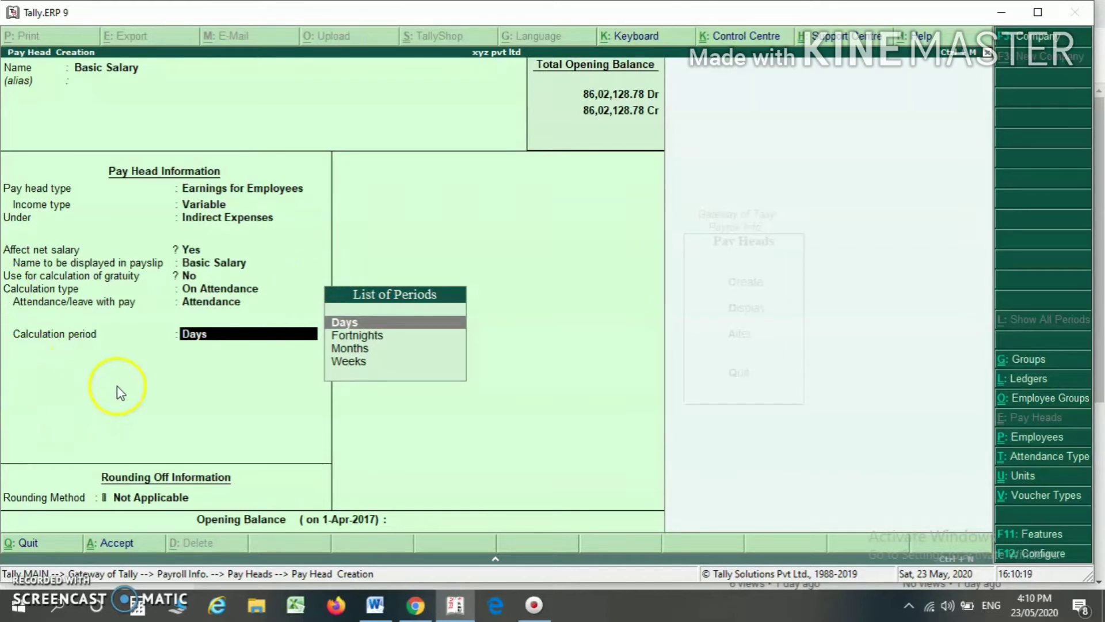
Set the calculation period to Months with As per Calendar Period as the per-day basis
key("Down")
key("Down")
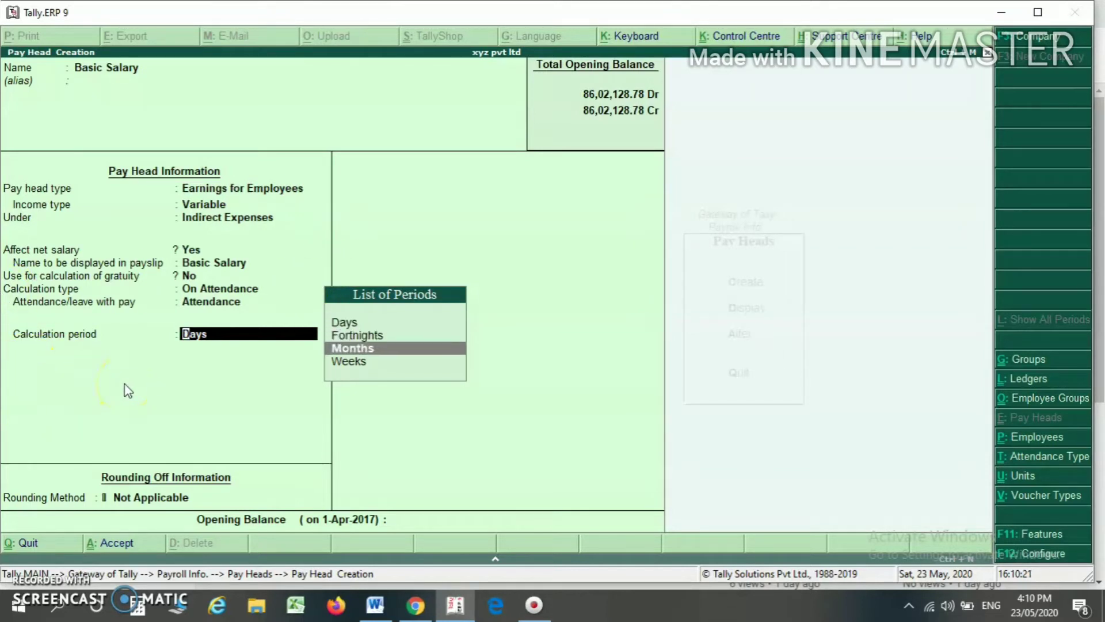
key("Return")
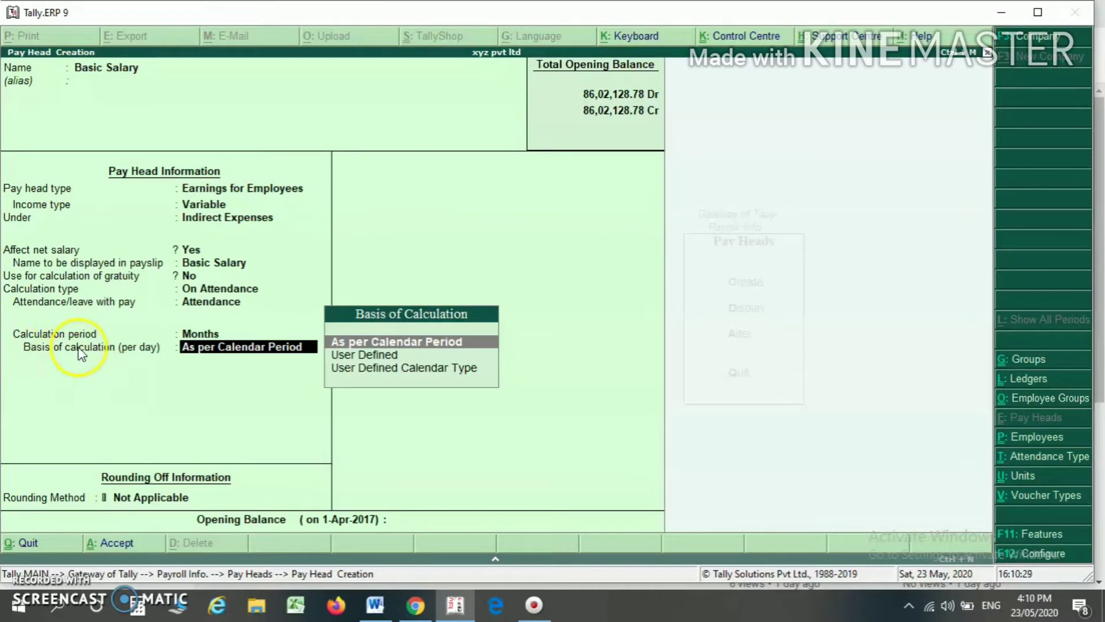
left_click(421, 344)
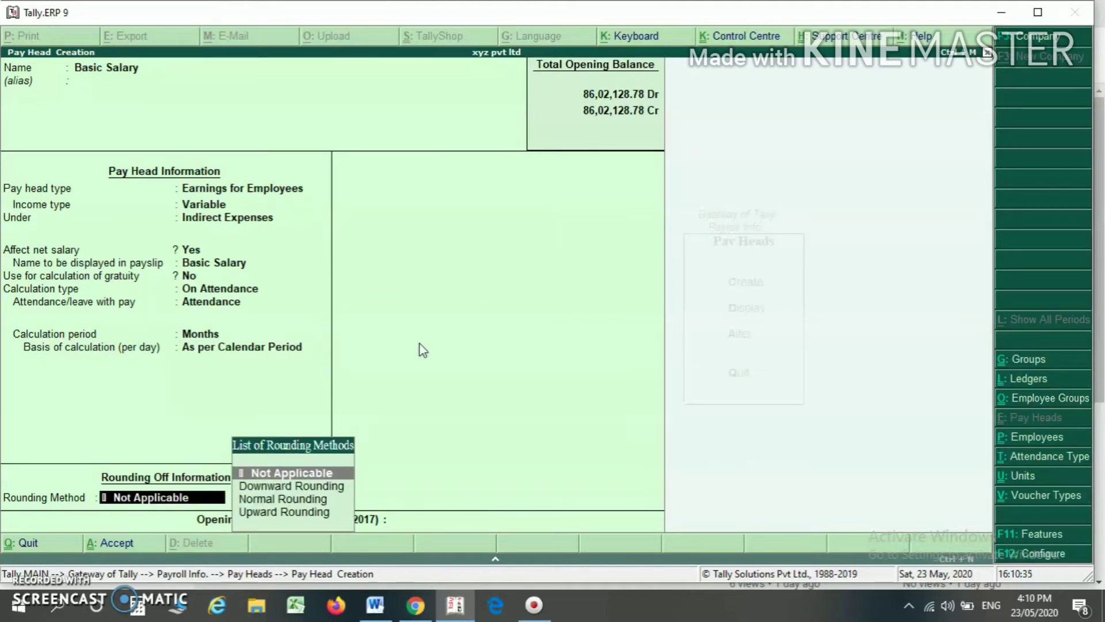
Apply Normal Rounding with a limit of 1 and save the Basic Salary pay head
key("Down")
key("Down")
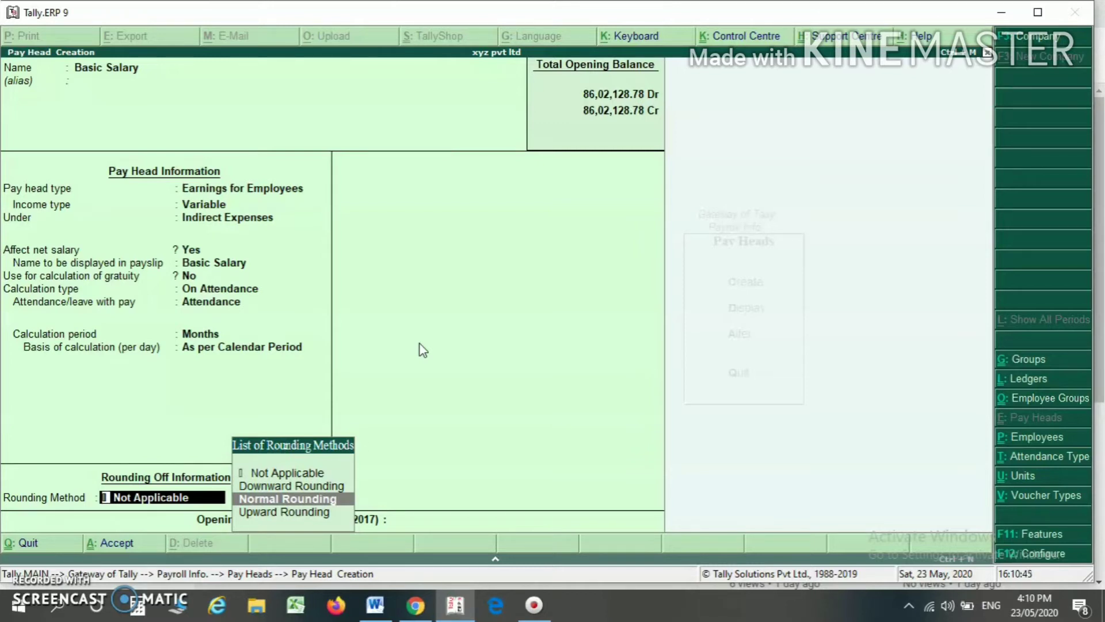
key("Return")
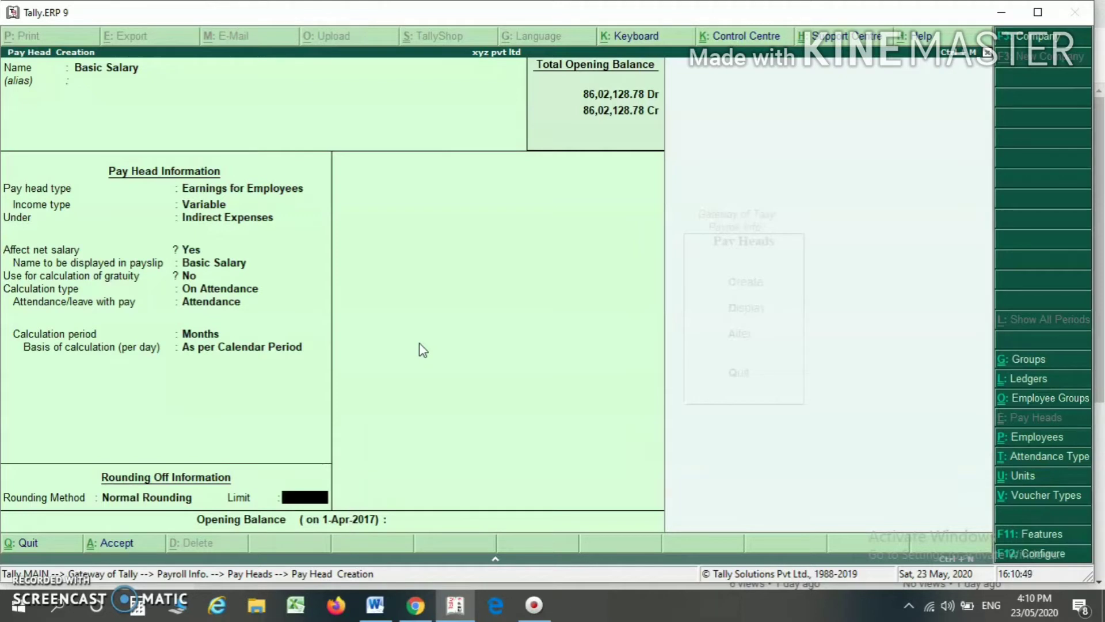
type("1")
key("Return")
key("Return")
key("y")
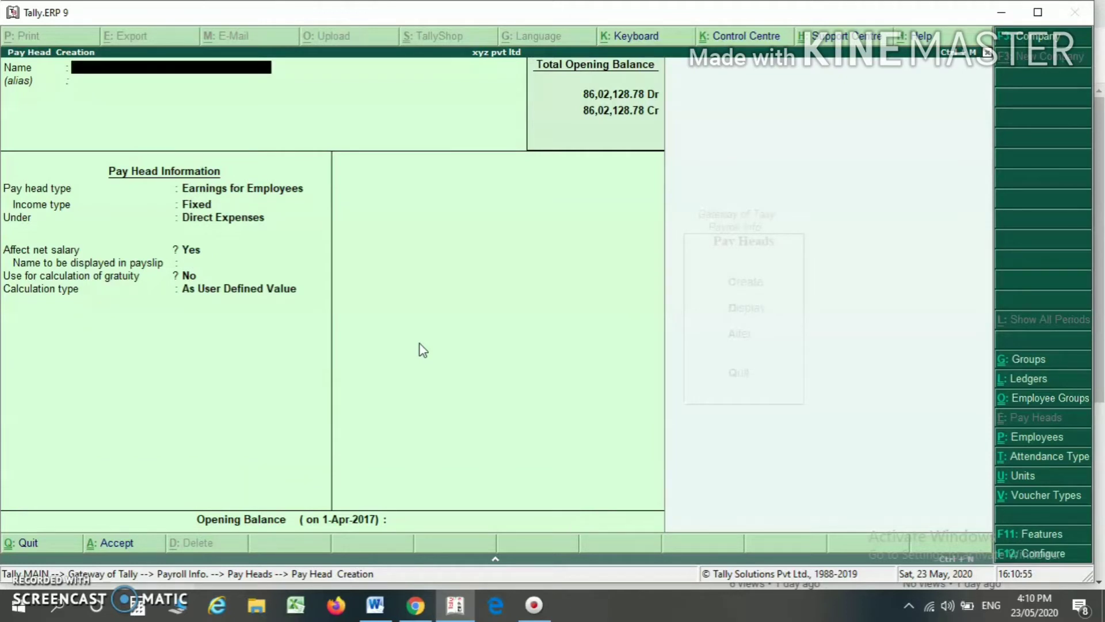
Name the next pay head Dearness Allownace, leaving the alias blank
type("D a")
key("BackSpace")
type("Ea")
key("BackSpace")
key("BackSpace")
type("earness Allownace")
key("Return")
key("Return")
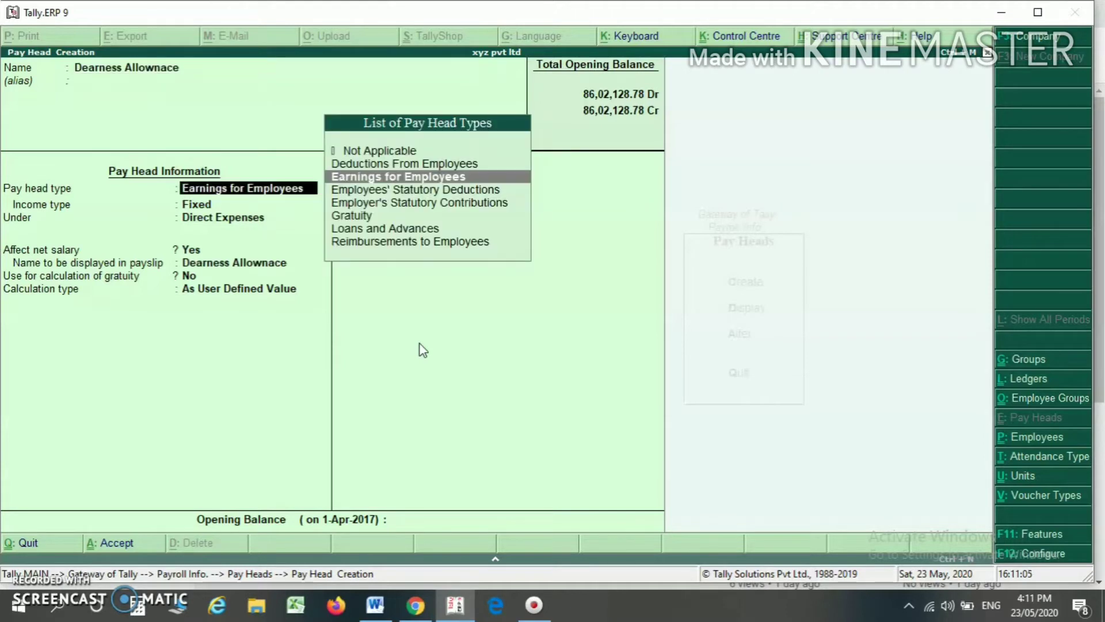
Set the pay head to Earnings for Employees with Variable income type, and place it under Indirect Expenses
key("Return")
key("Down")
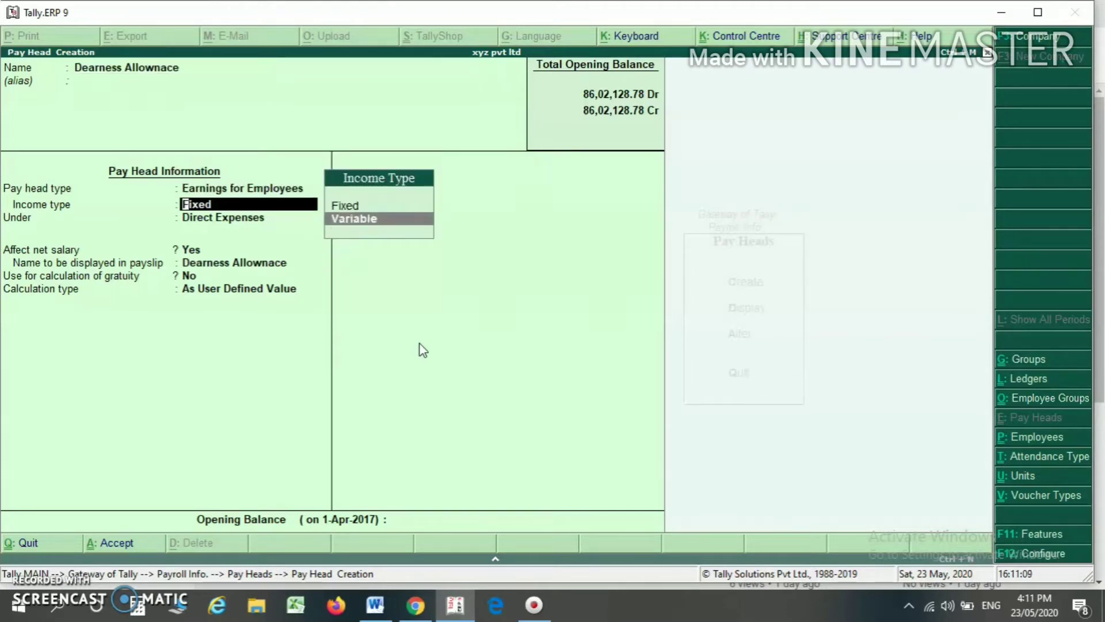
key("Return")
key("Down")
key("Down")
key("Down")
key("Up")
key("Down")
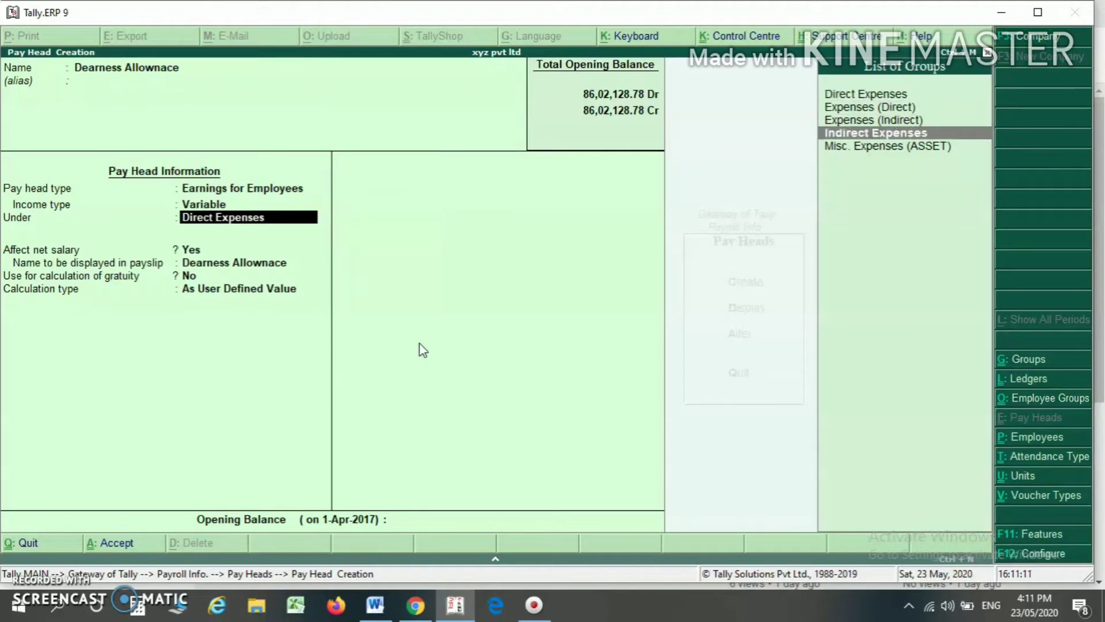
key("Return")
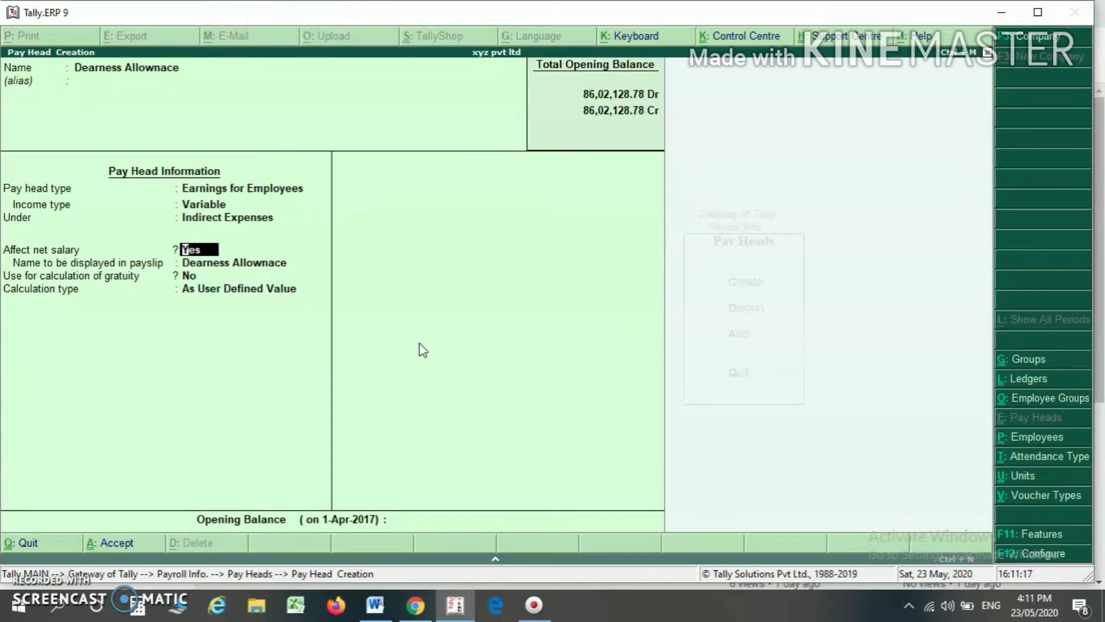
Keep Affect net salary at Yes, set the payslip name to DA and leave gratuity calculation at No
key("Return")
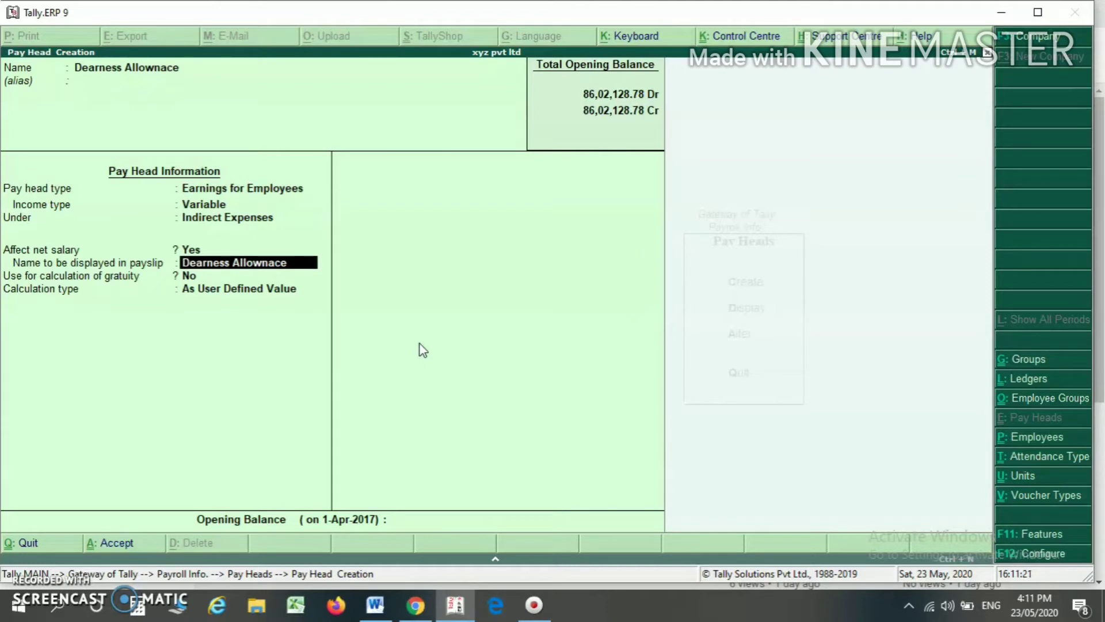
type("D")
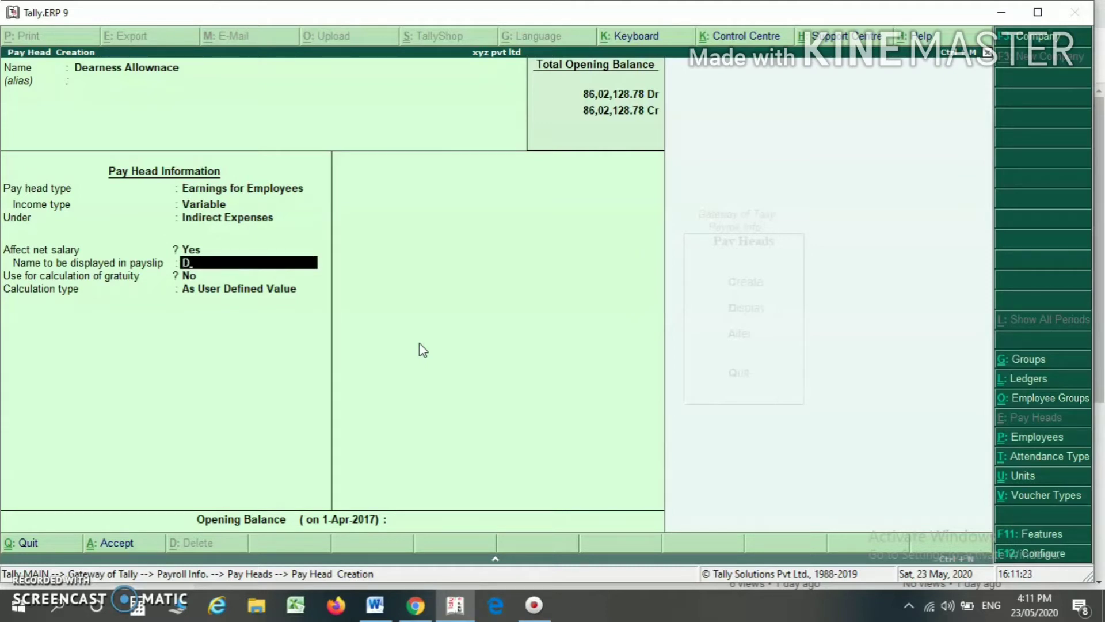
type("A")
key("Return")
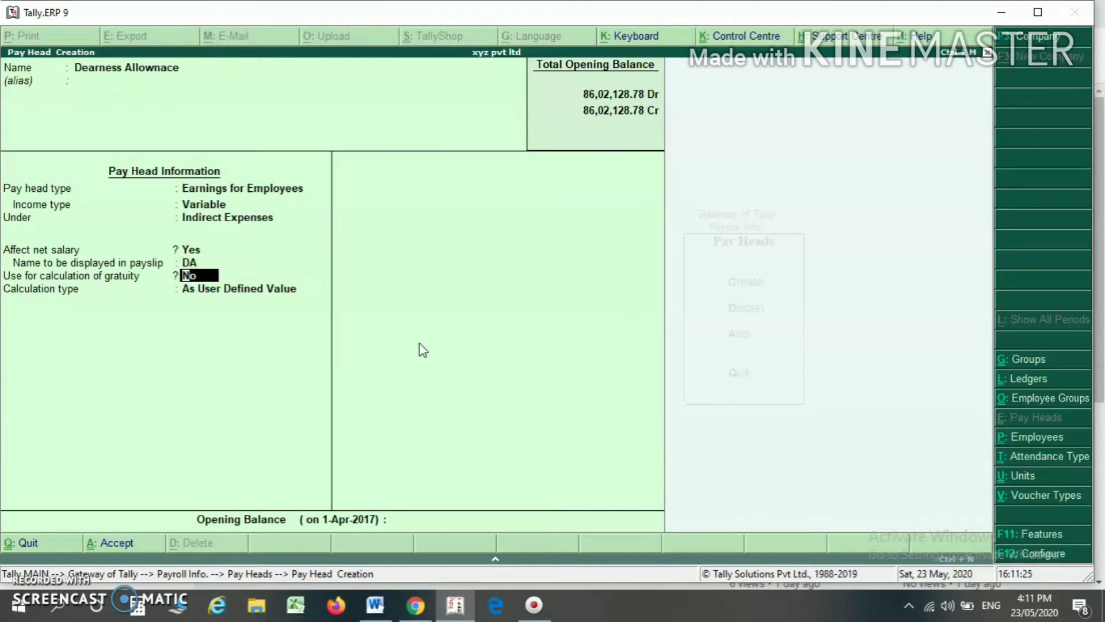
key("Return")
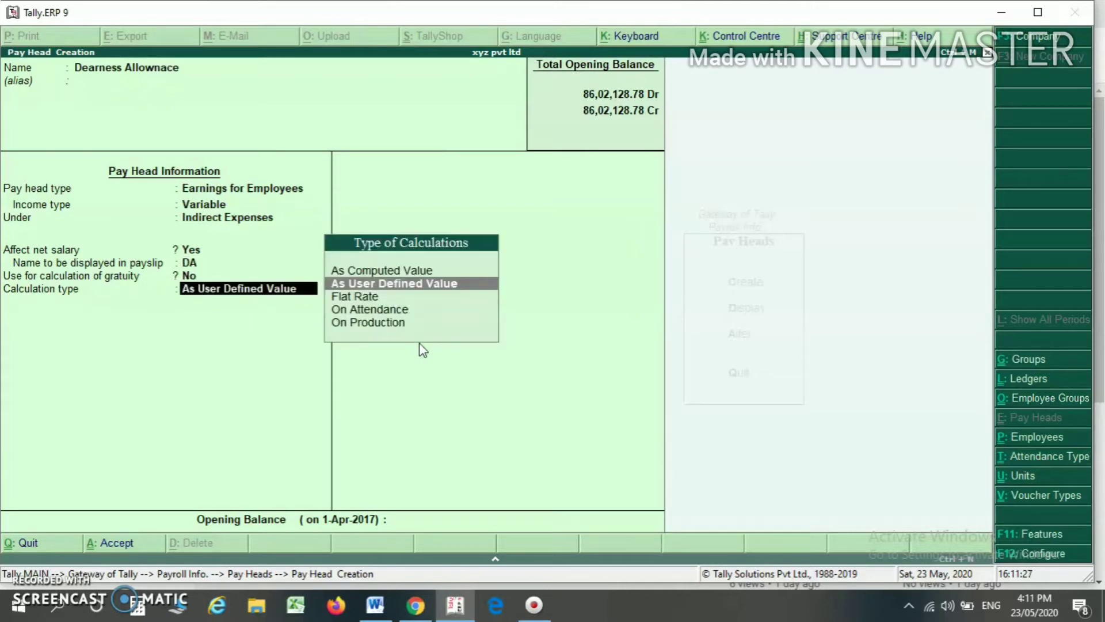
Set the DA calculation type to On Attendance, using Attendance as the attendance/leave with pay
key("Down")
key("Down")
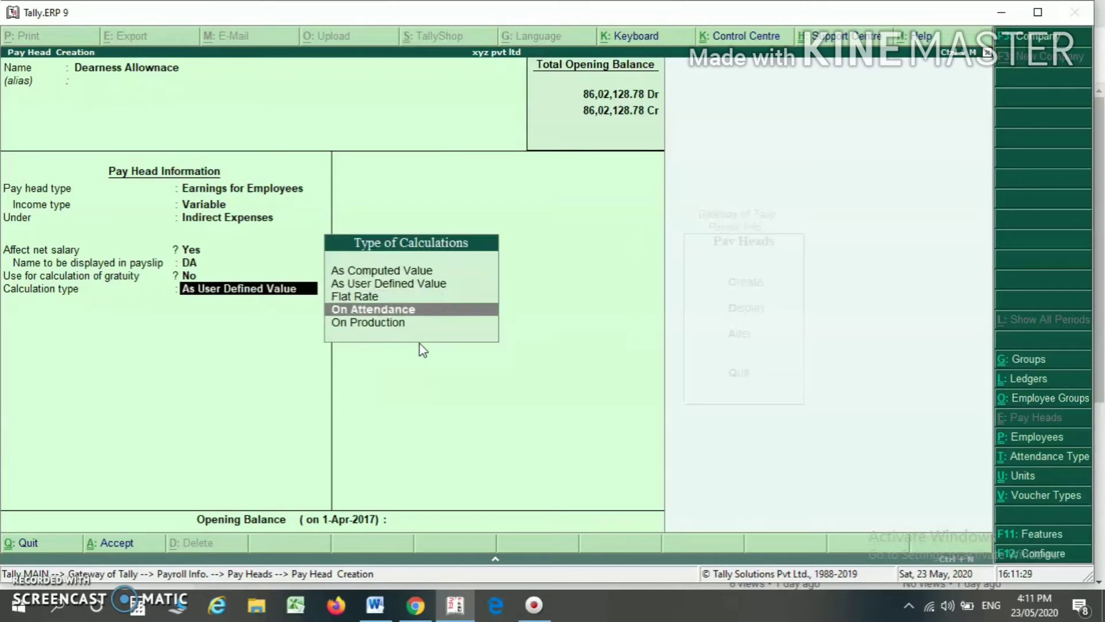
key("Down")
key("Up")
key("Return")
key("Down")
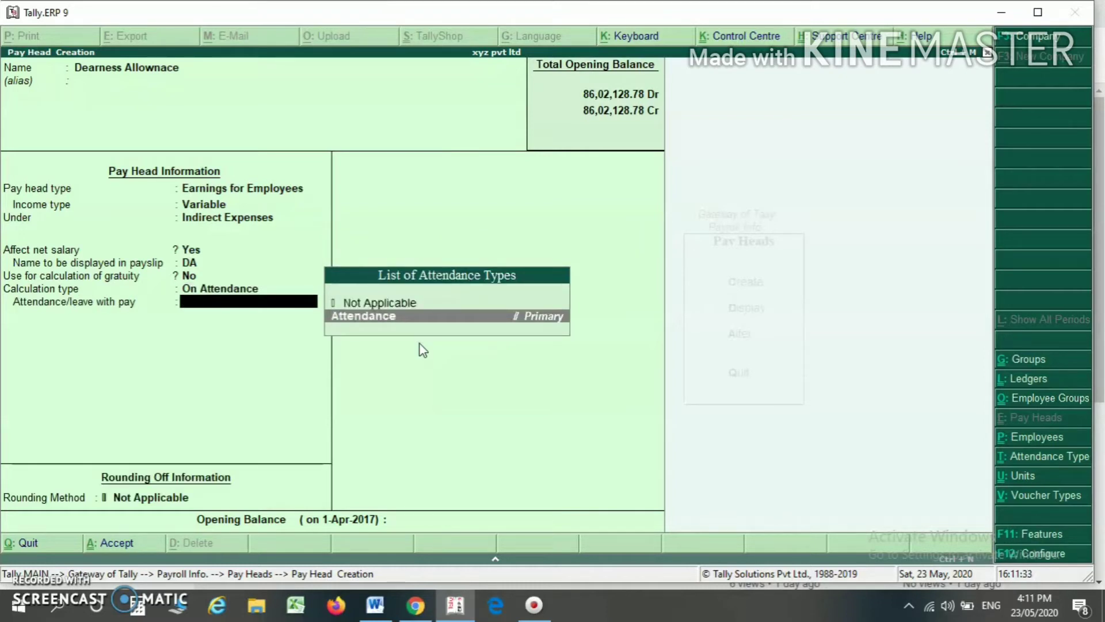
key("Return")
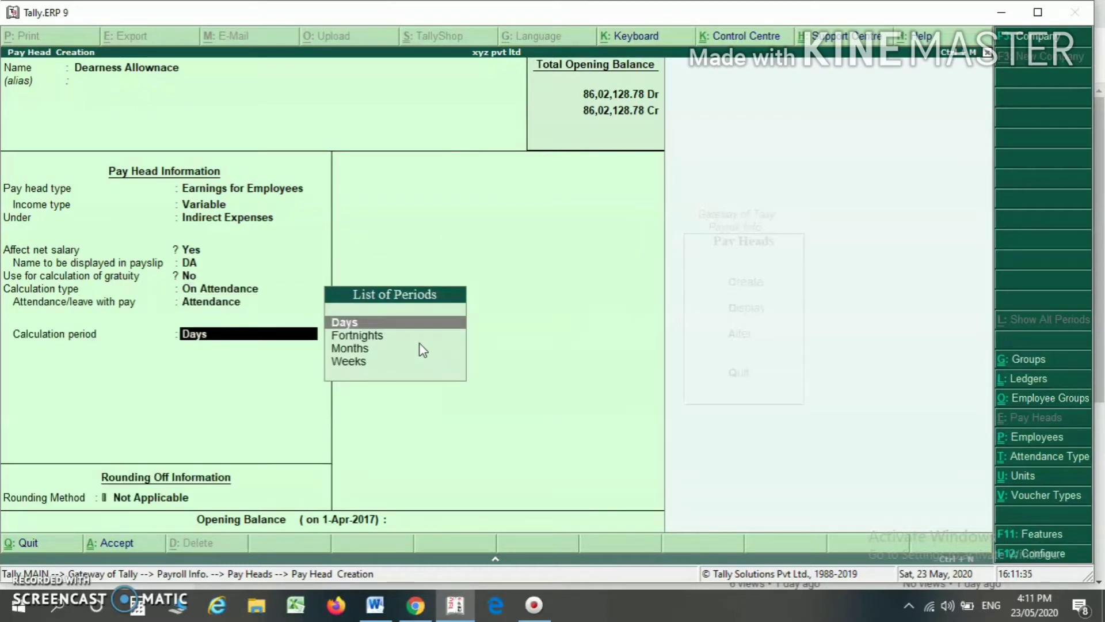
Choose Months as the DA calculation period and As per Calendar Period as its per-day basis
key("Down")
key("Down")
key("Return")
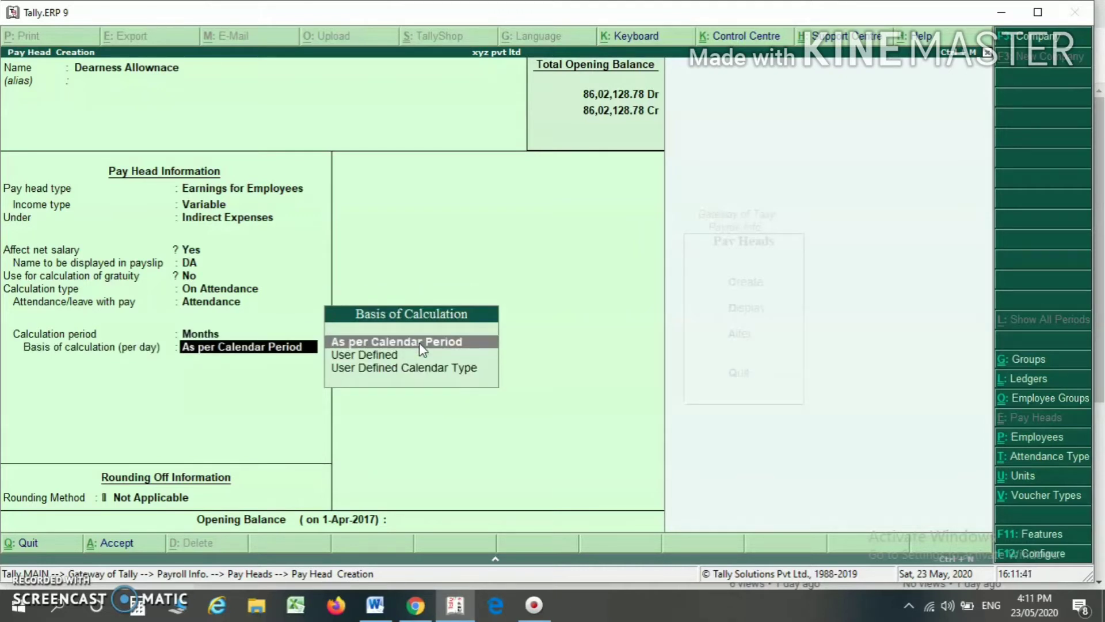
left_click(420, 343)
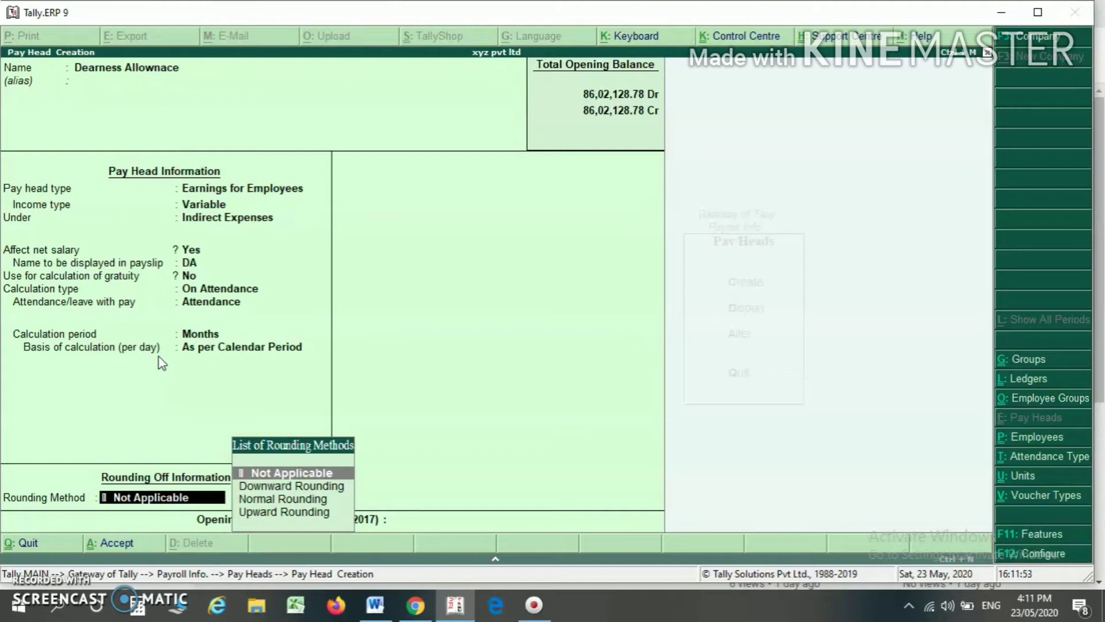
Apply Normal Rounding with a limit of 1 to Dearness Allownace and save the pay head
key("Down")
key("Down")
key("Return")
type("1")
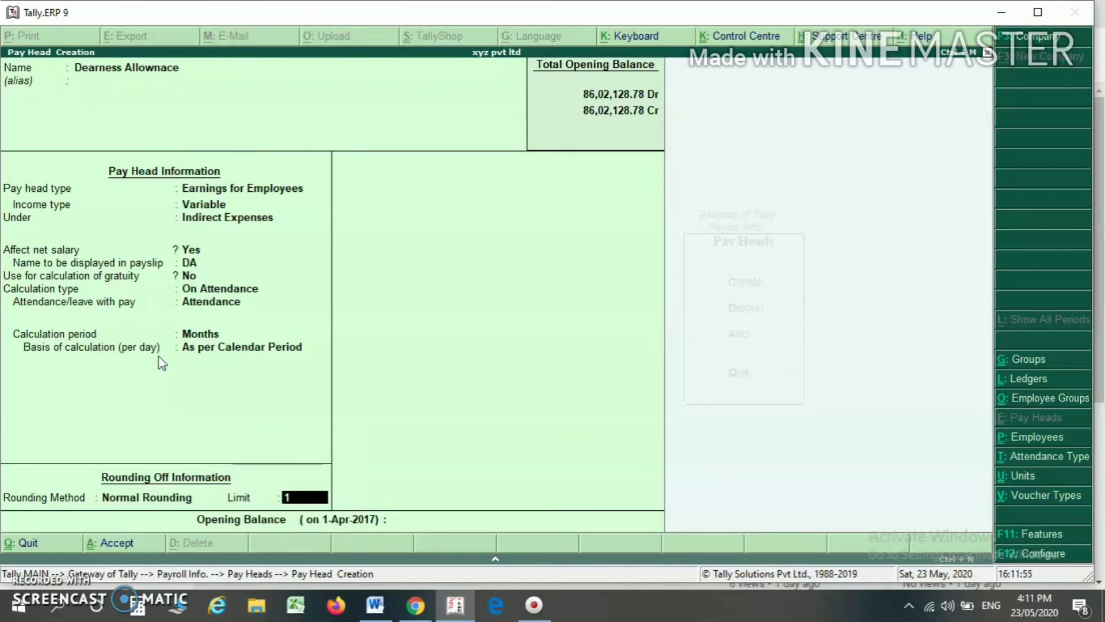
key("Return")
key("Return")
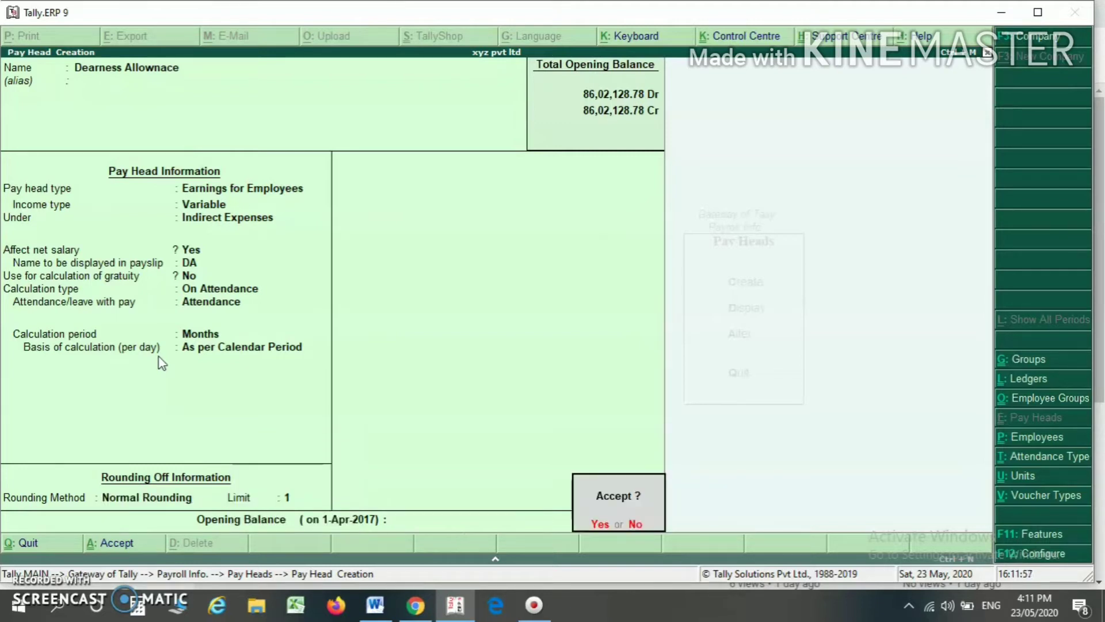
key("Return")
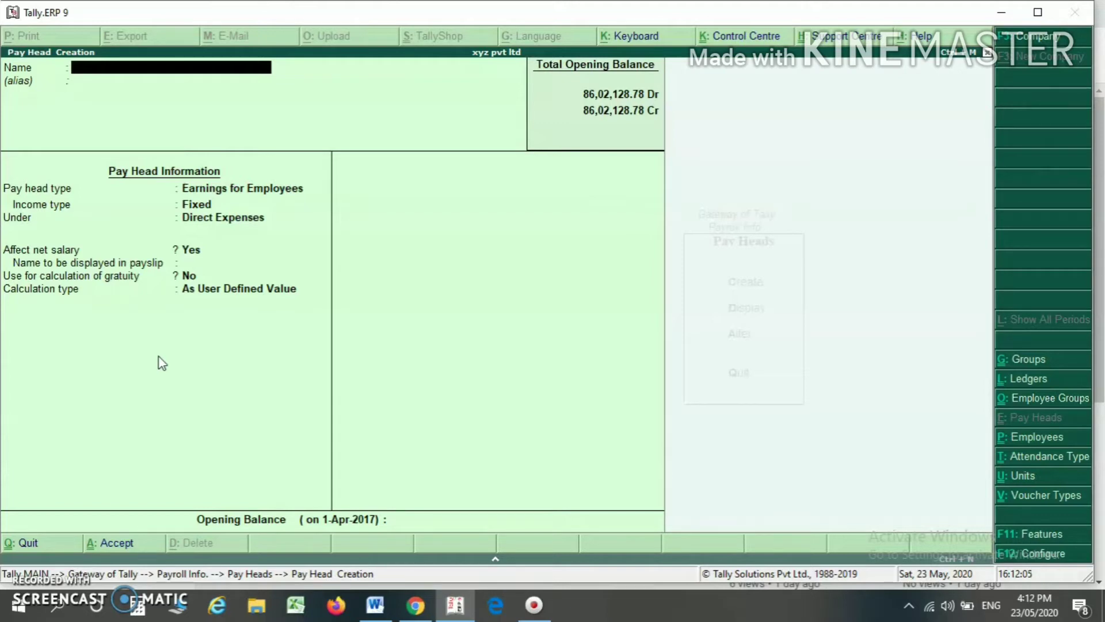
Start a new pay head named Providnend Fund with the type Deductions From Employees
type("Providnend Fund")
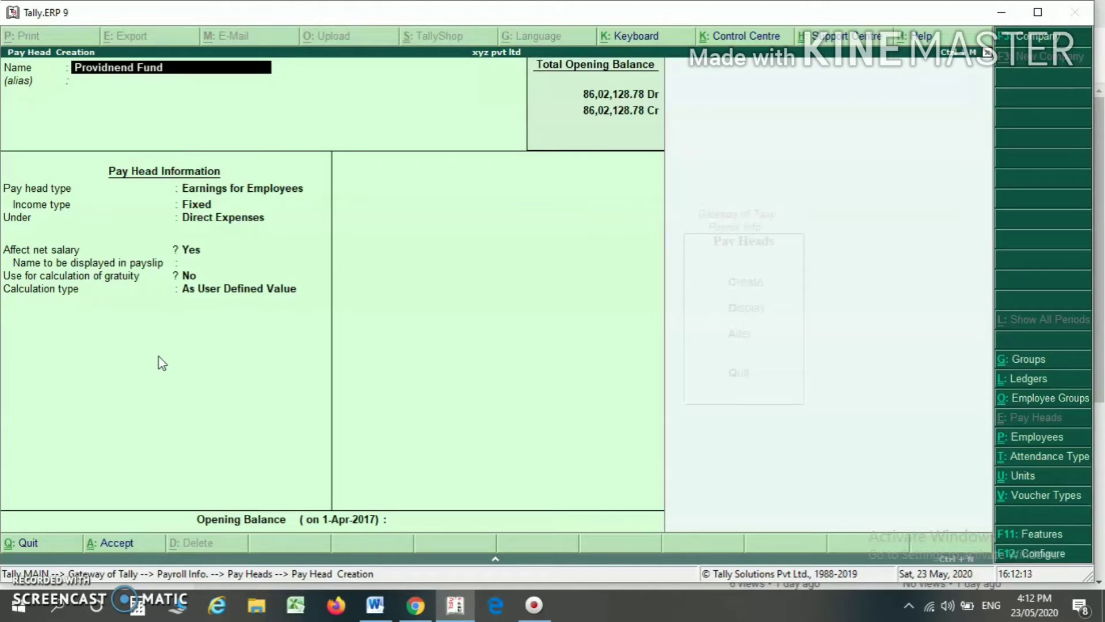
key("Return")
key("Return")
key("Up")
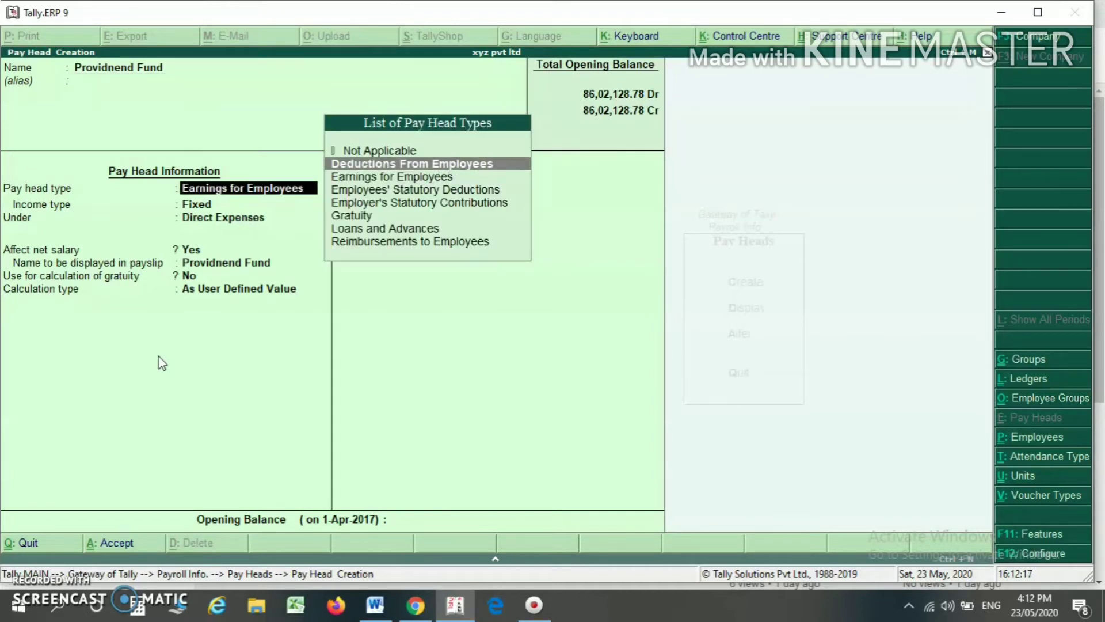
key("Return")
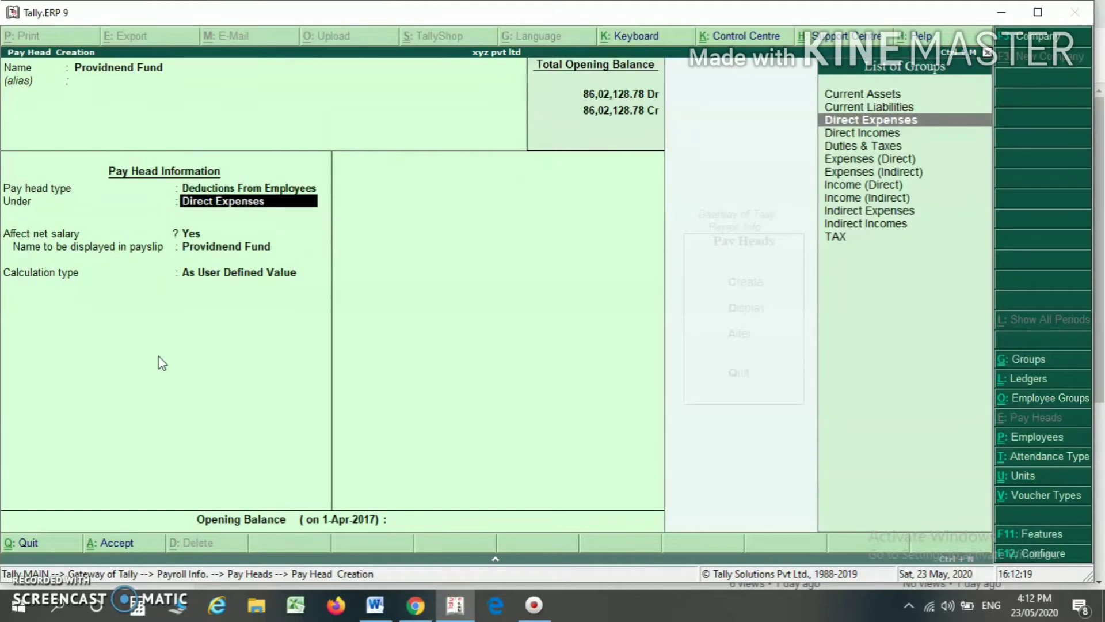
Place the Providnend Fund pay head under Current Liabilities
key("Down")
key("Down")
key("Down")
key("Down")
key("Down")
key("Down")
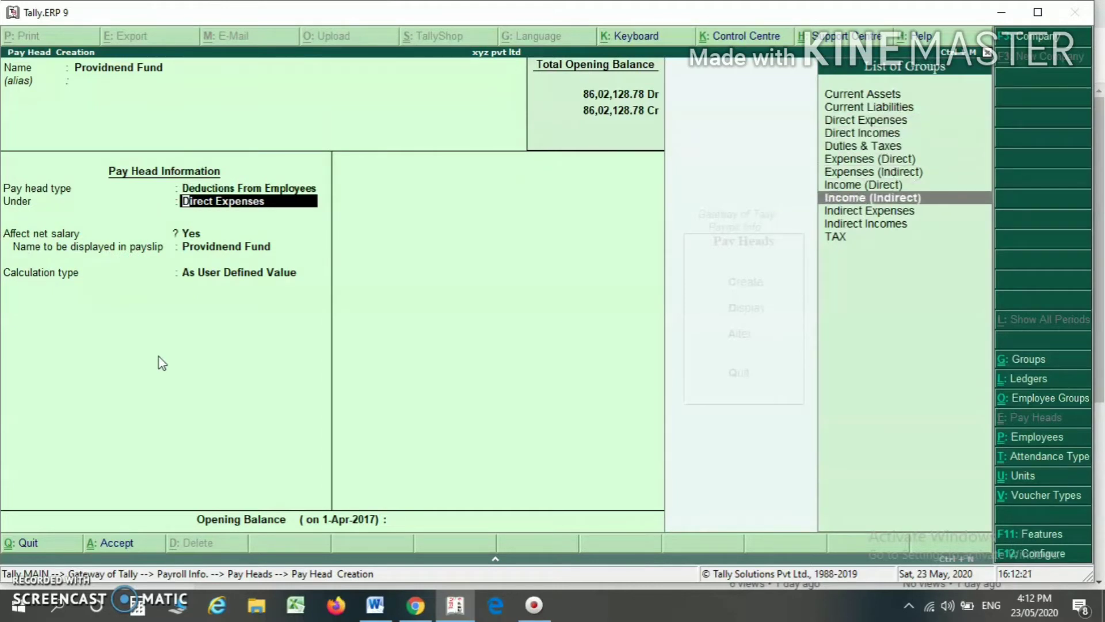
key("Up")
key("Up")
key("Up")
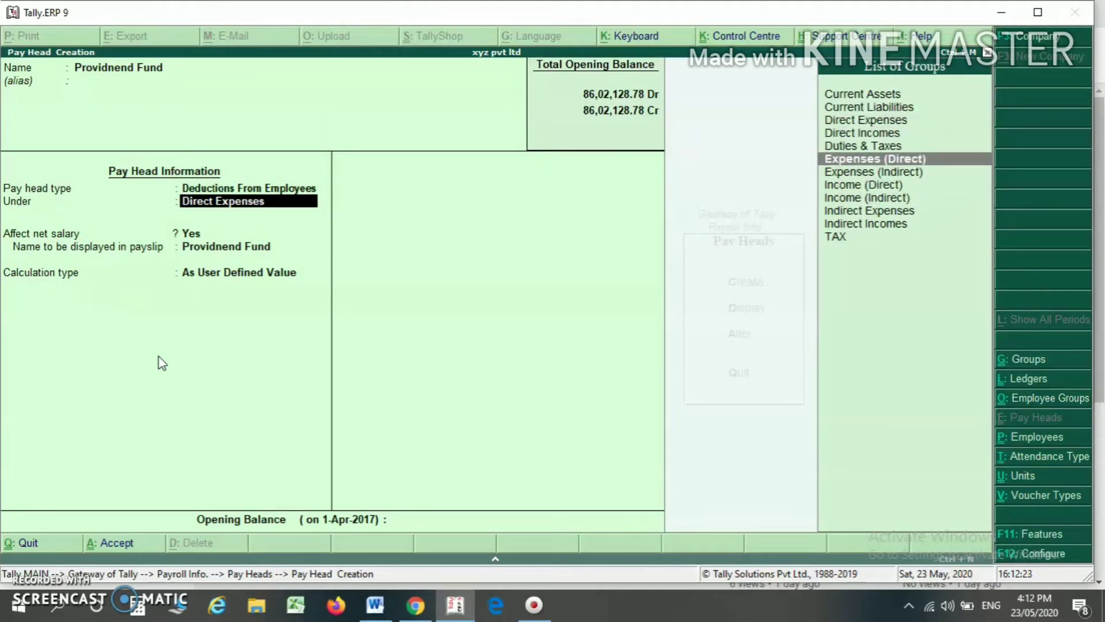
key("Down")
key("Up")
key("Up")
key("Up")
key("Up")
key("Up")
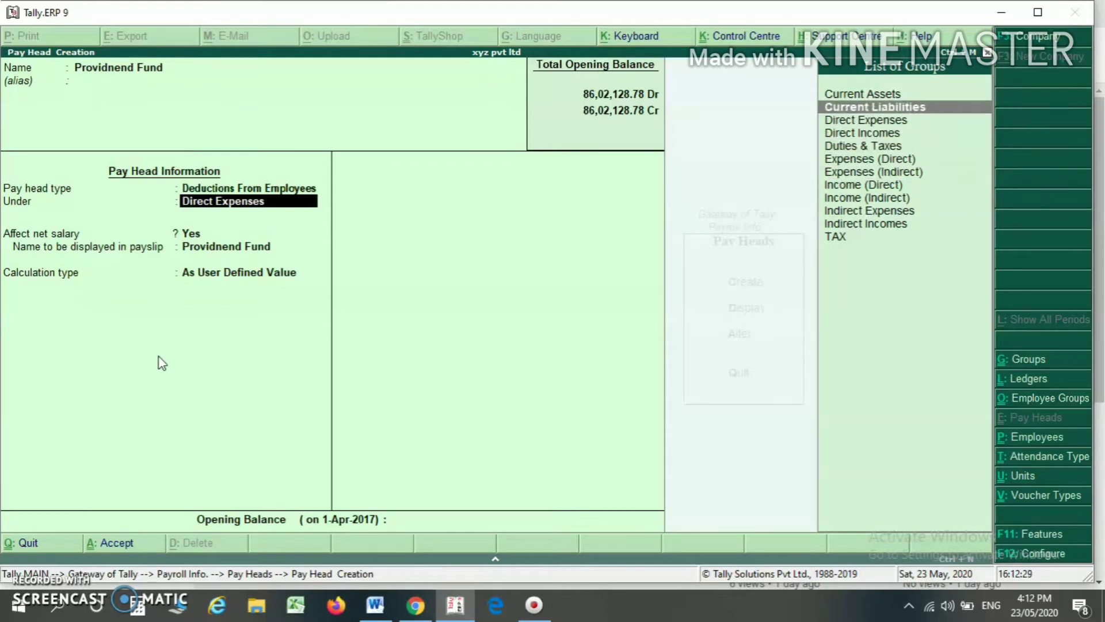
key("Return")
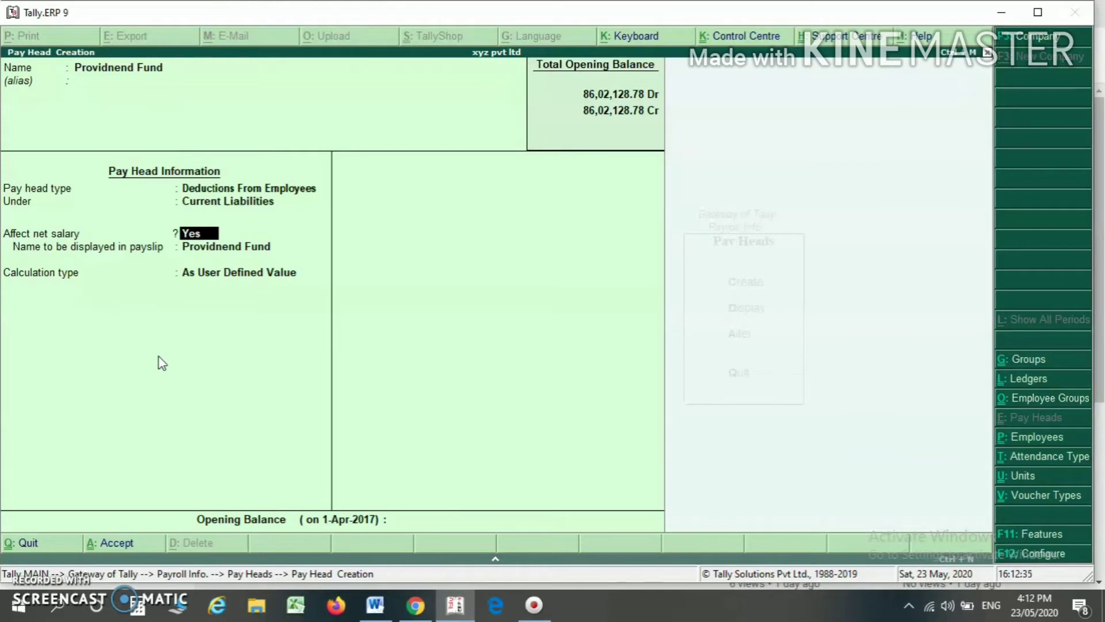
Change the group of the Providnend Fund pay head to Indirect Expenses
key("BackSpace")
key("Down")
key("Down")
key("Down")
key("Down")
key("Down")
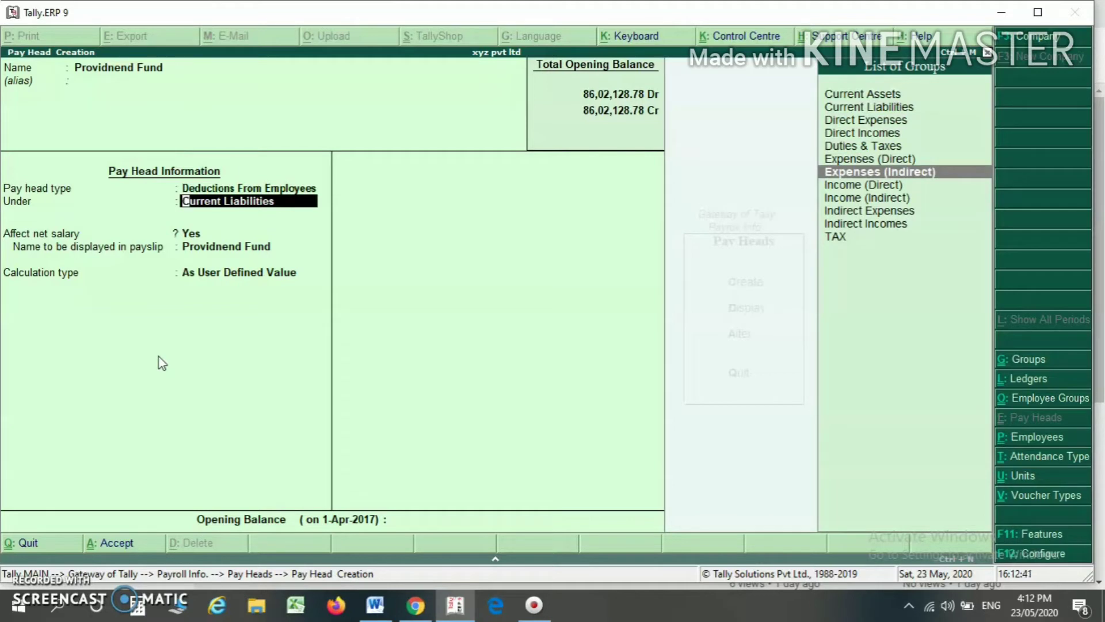
key("Return")
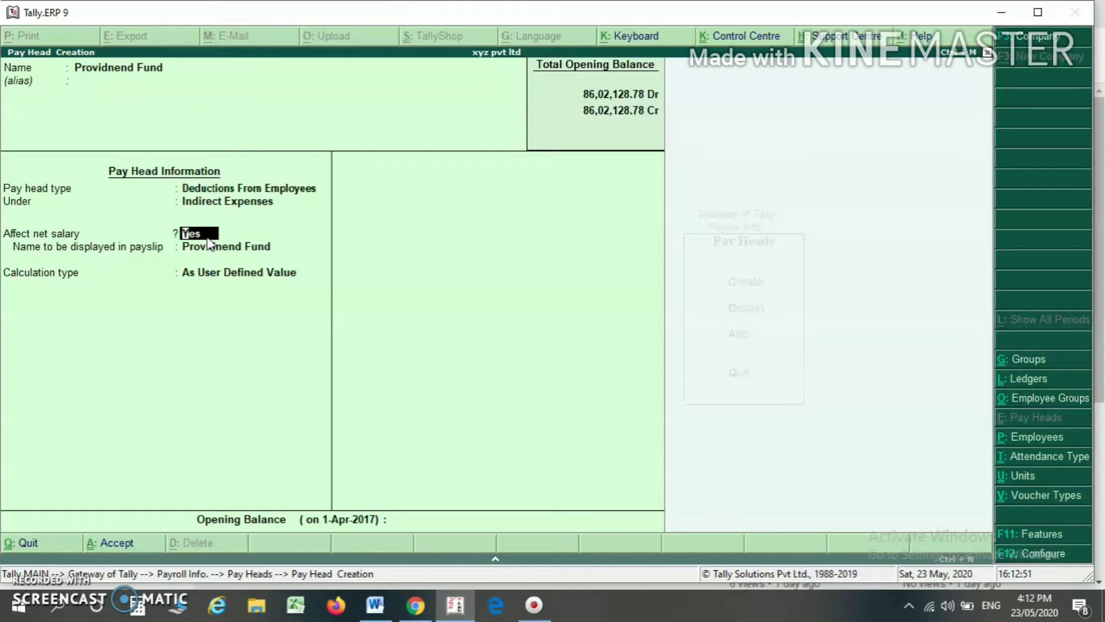
Rename the pay head being created to Providend Fund, keeping its type and group
key("BackSpace")
key("BackSpace")
key("BackSpace")
key("BackSpace")
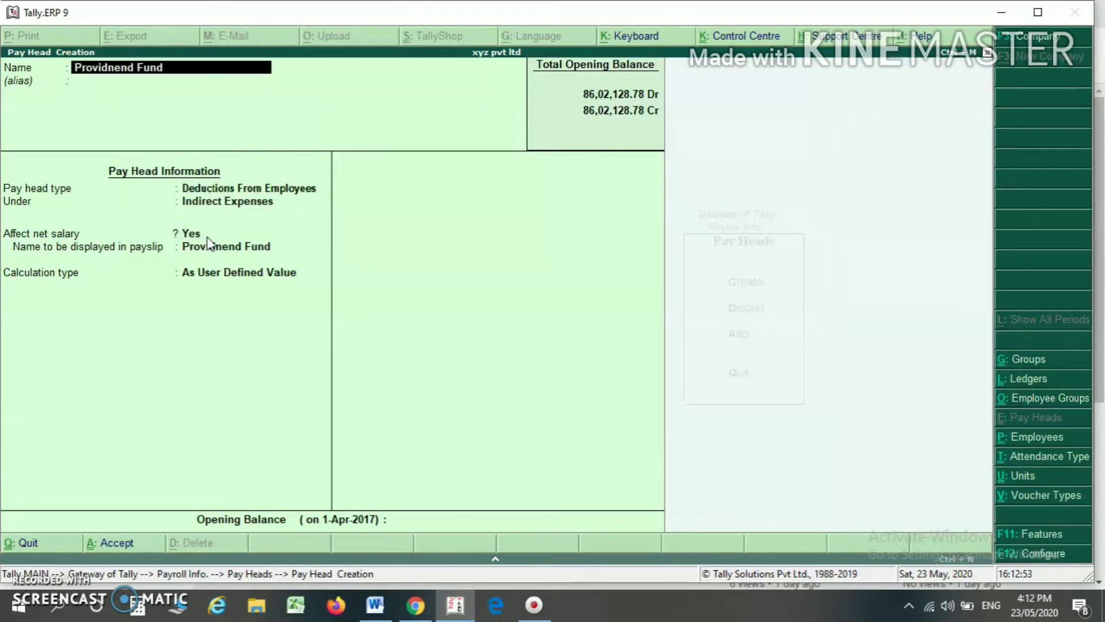
type("Providendt")
key("BackSpace")
key("BackSpace")
key("BackSpace")
type("n")
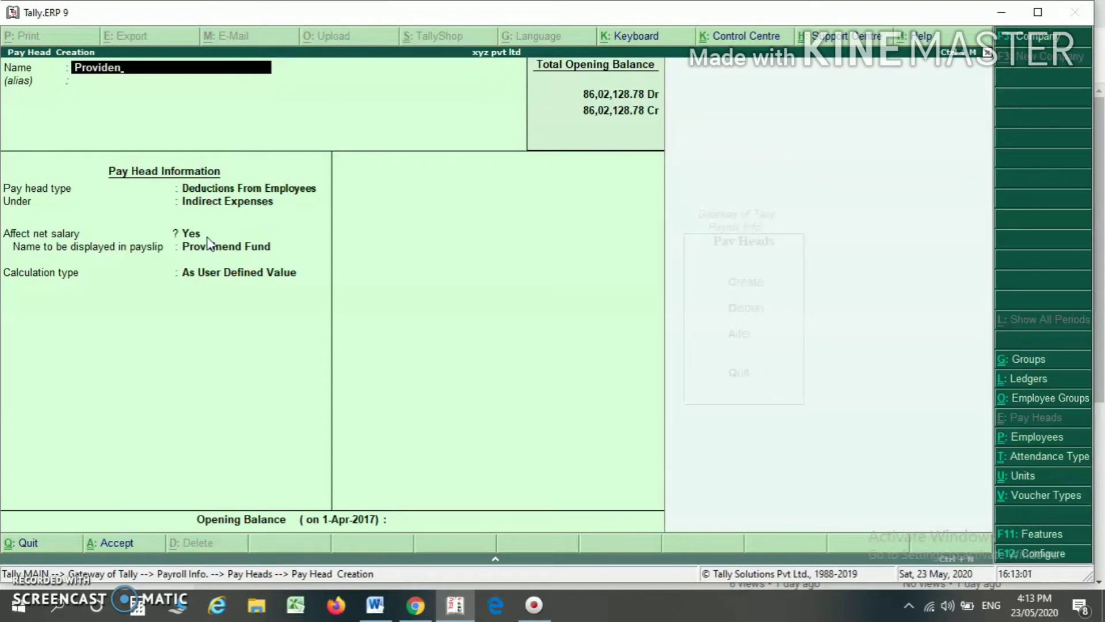
type("td Fund")
key("Return")
key("Return")
key("Return")
key("Return")
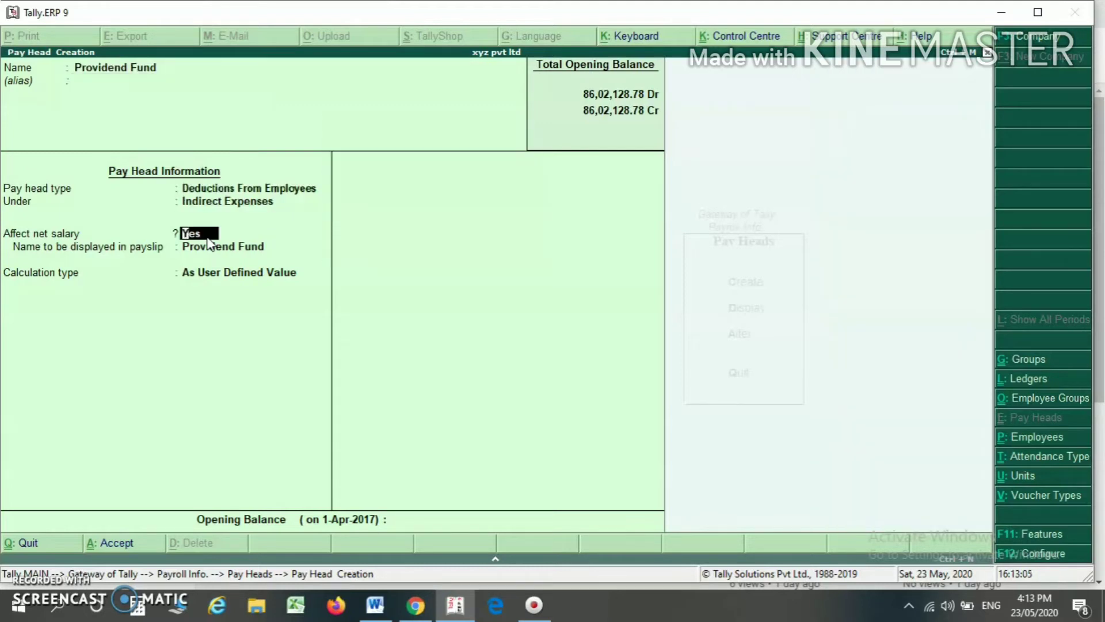
Set the payslip display name to PF and the calculation type to As Computed Value
key("Return")
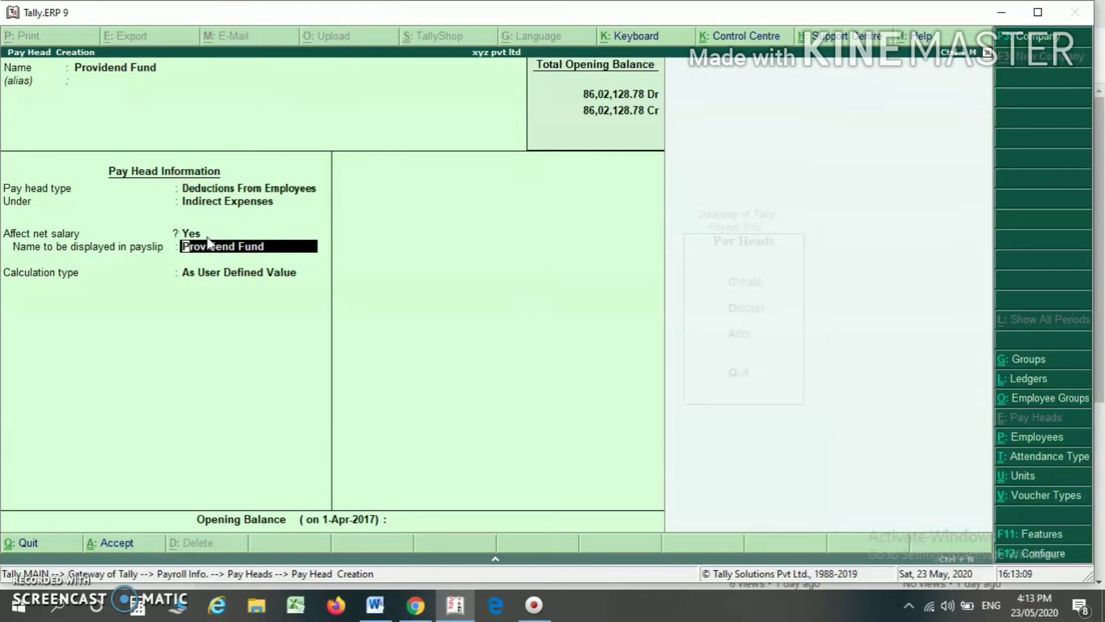
type("PF")
key("Return")
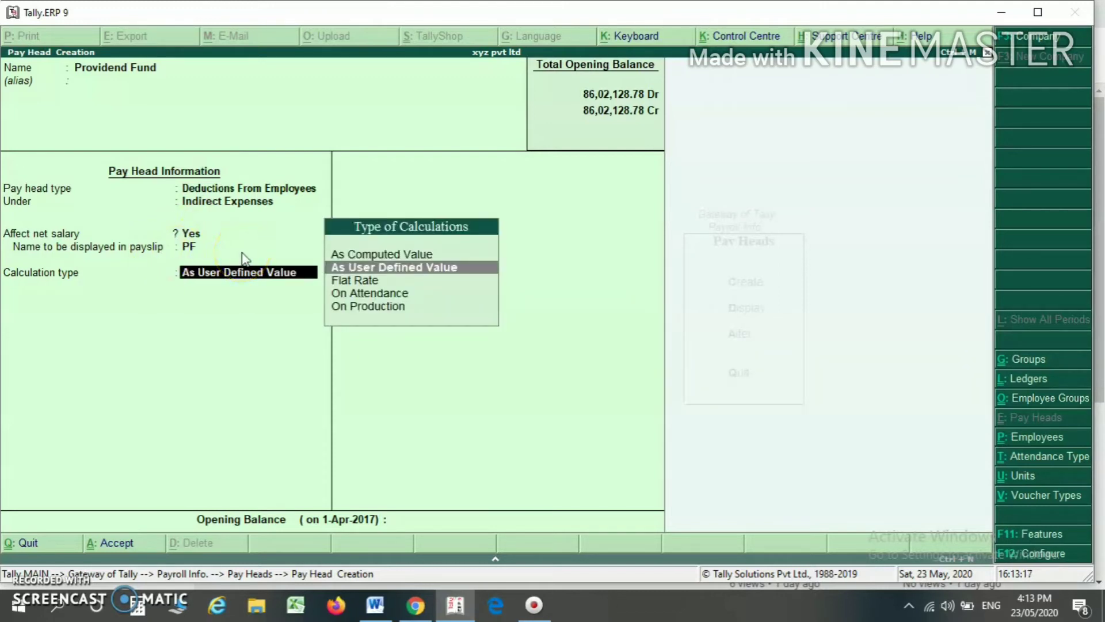
key("Up")
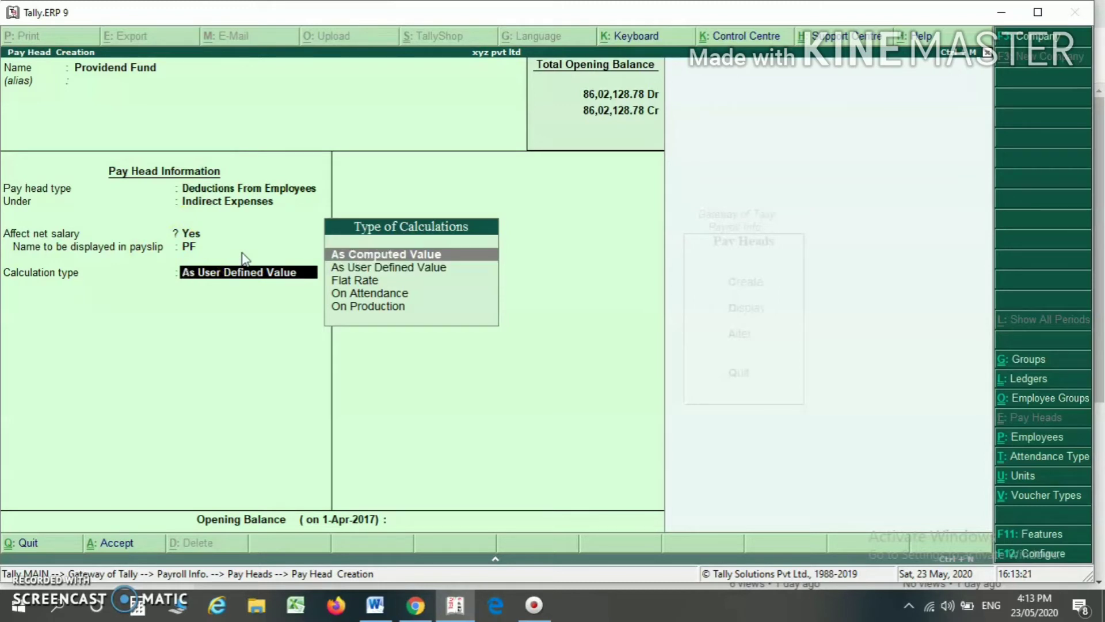
key("Return")
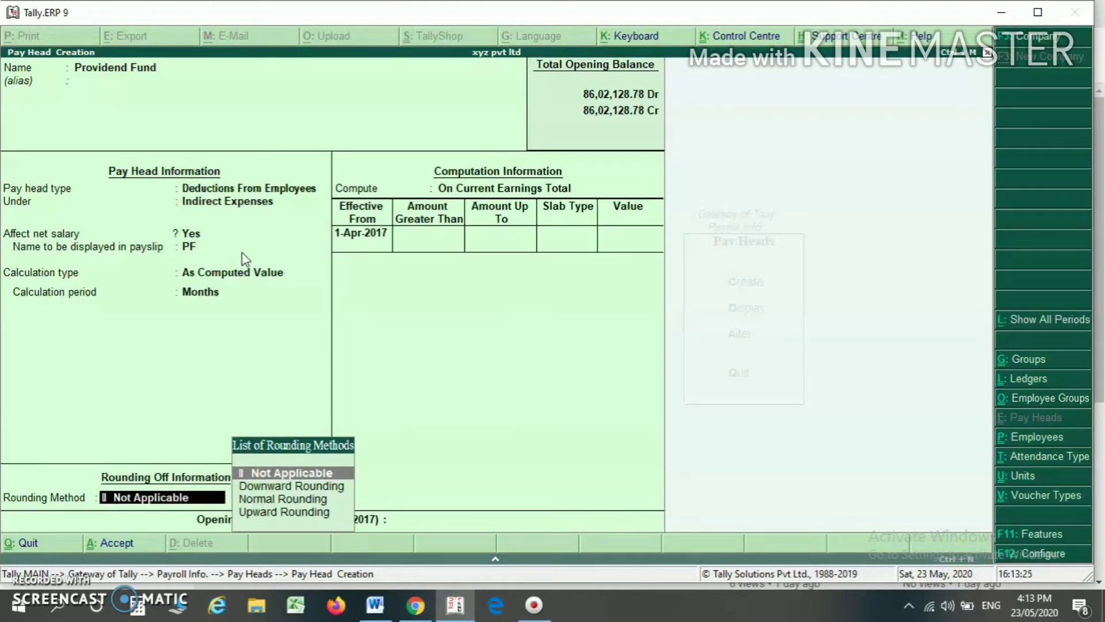
Apply Normal Rounding with a limit of 1 to the Providend Fund pay head
key("Down")
key("Down")
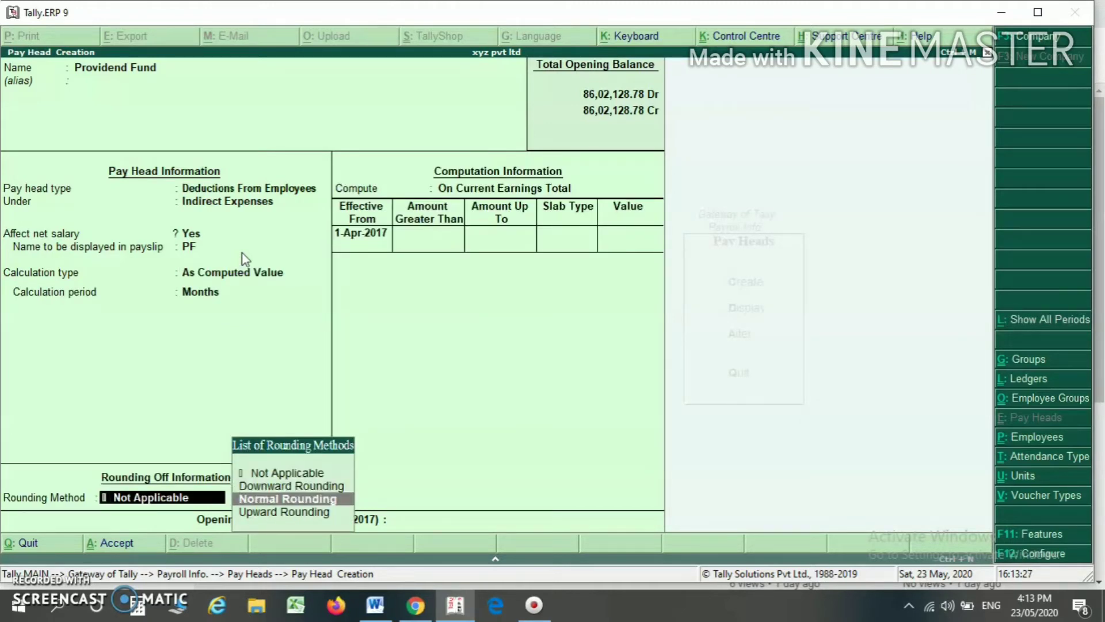
key("Return")
type("1")
key("Return")
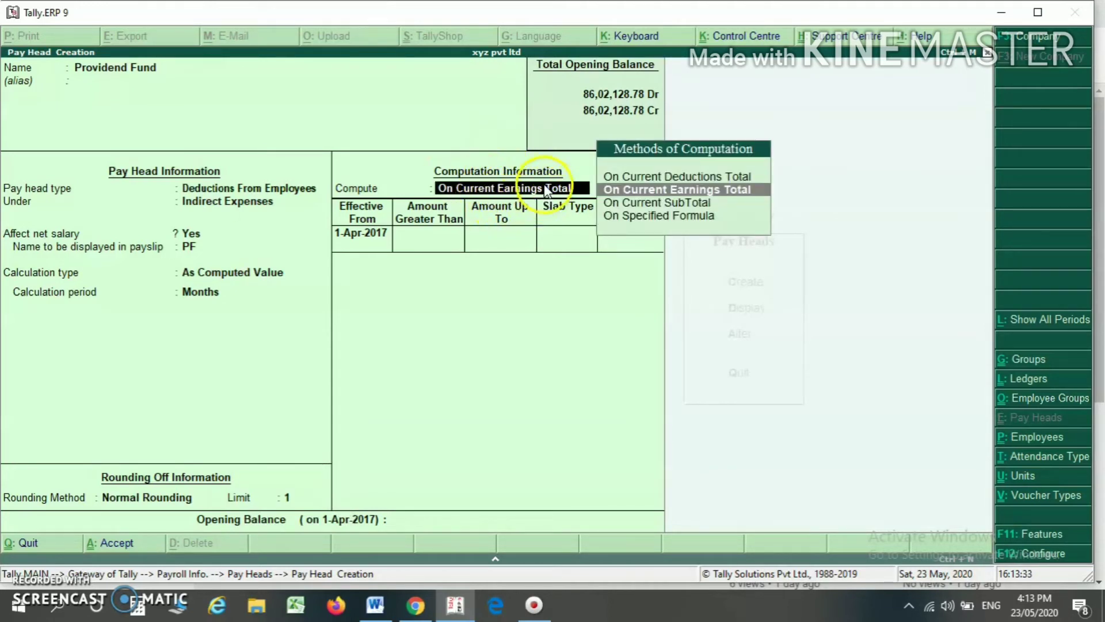
Compute Providend Fund On Current Earnings Total with a Percentage slab of 10% and save the pay head
key("Return")
key("Return")
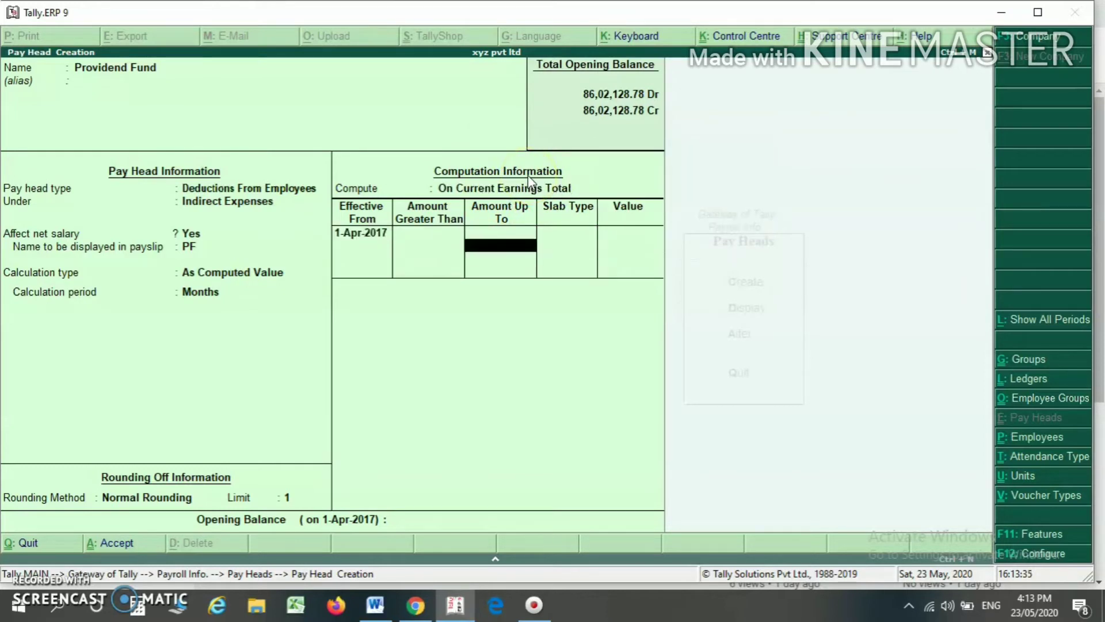
key("Return")
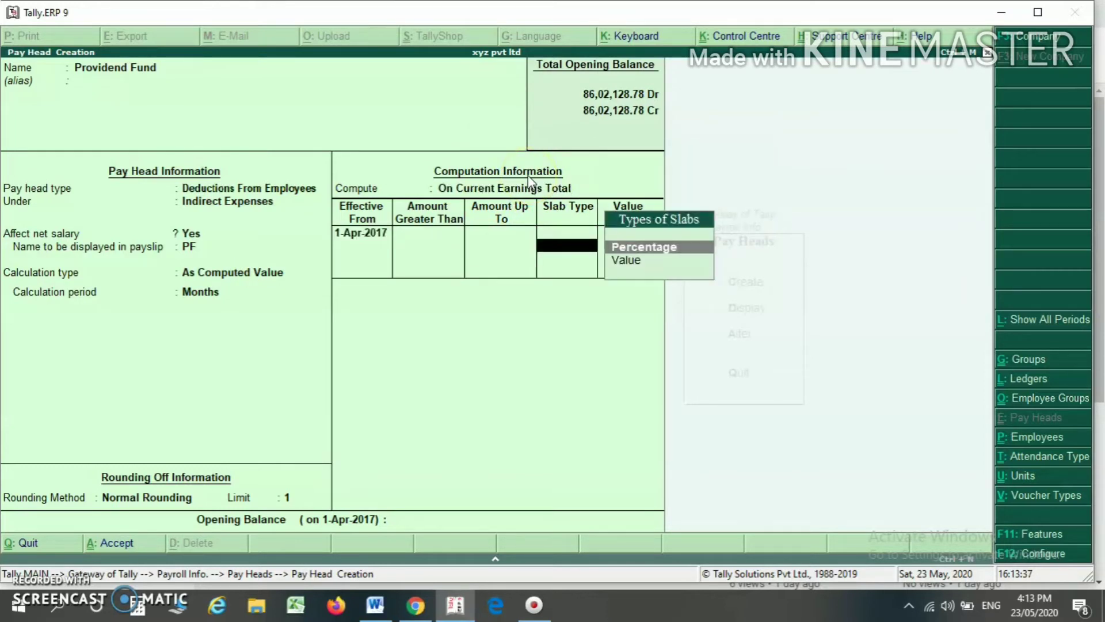
key("Return")
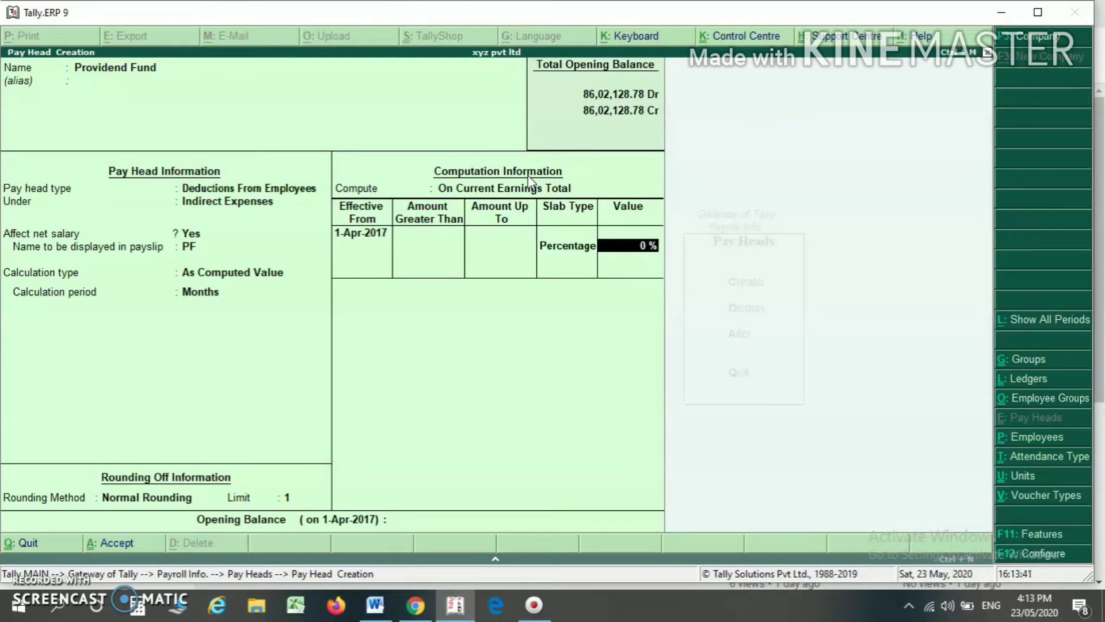
type("10")
key("Return")
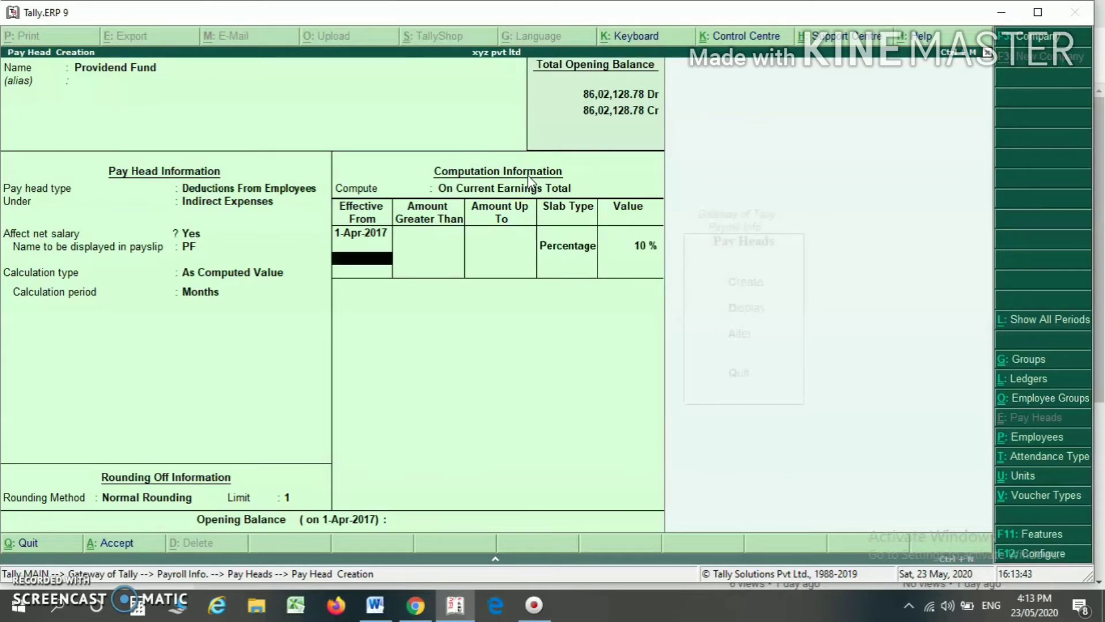
key("Return")
key("Return")
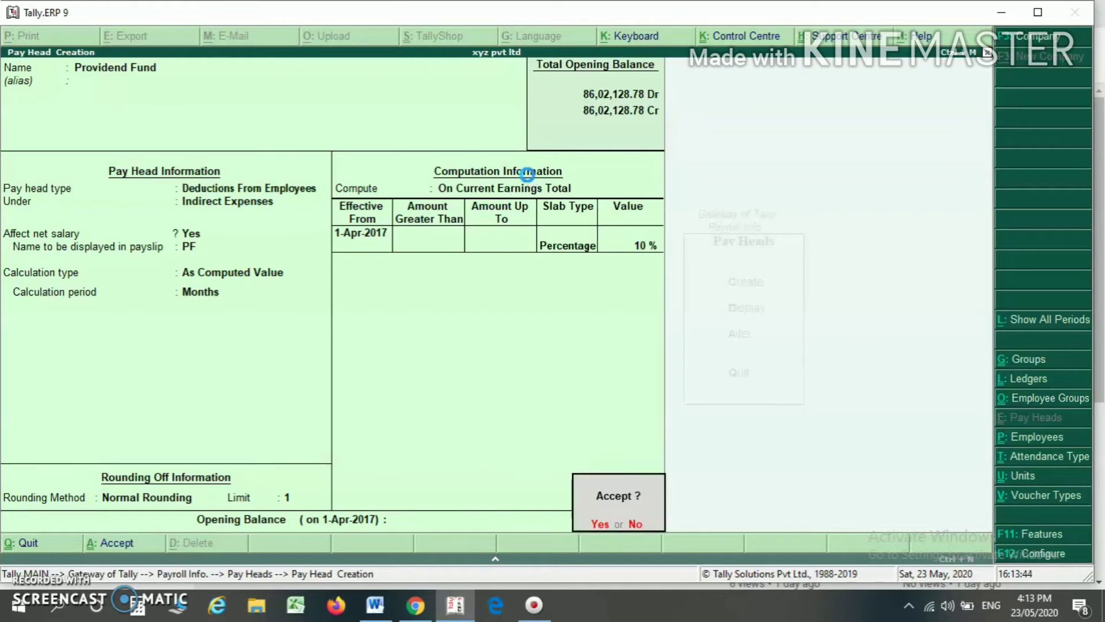
key("Return")
key("Escape")
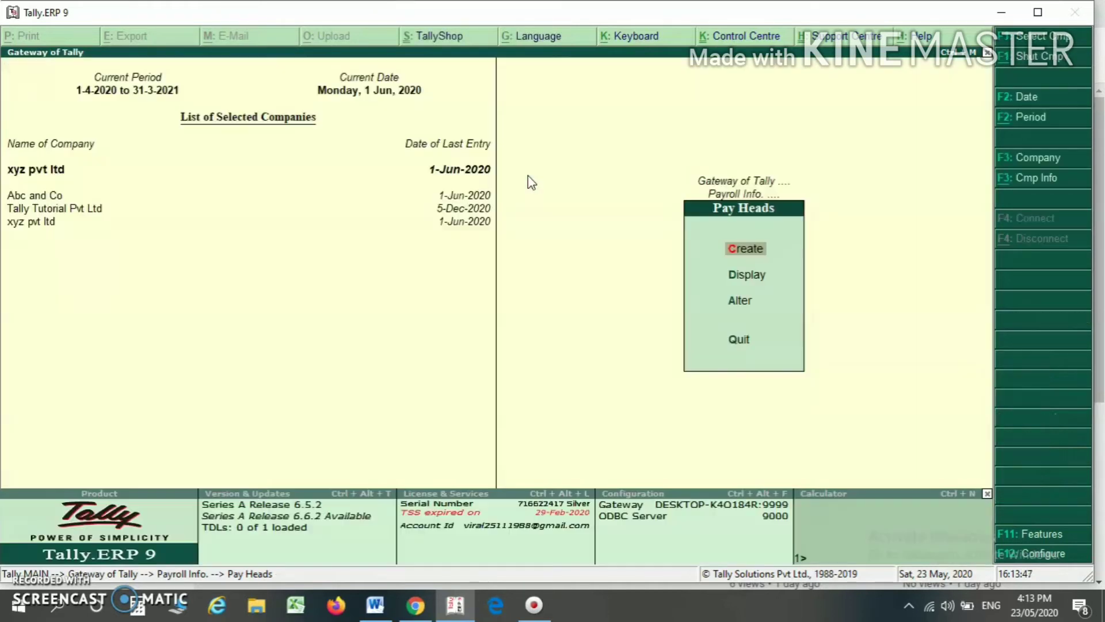
Start a new employee record, enter the employee's name and place it under Primary
key("Escape")
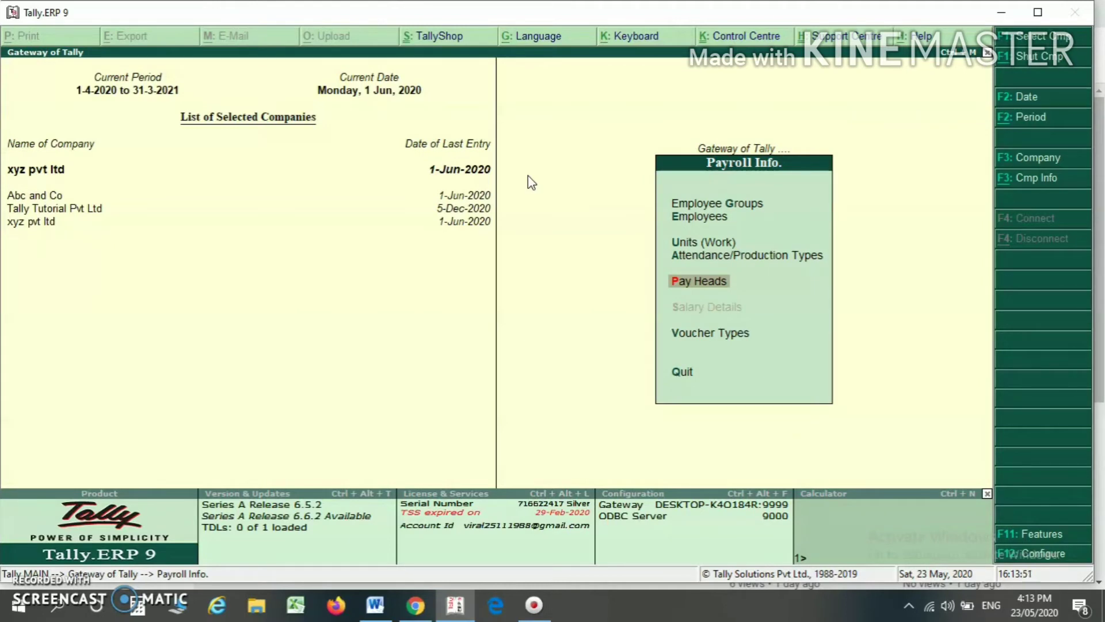
key("Up")
key("Up")
key("Up")
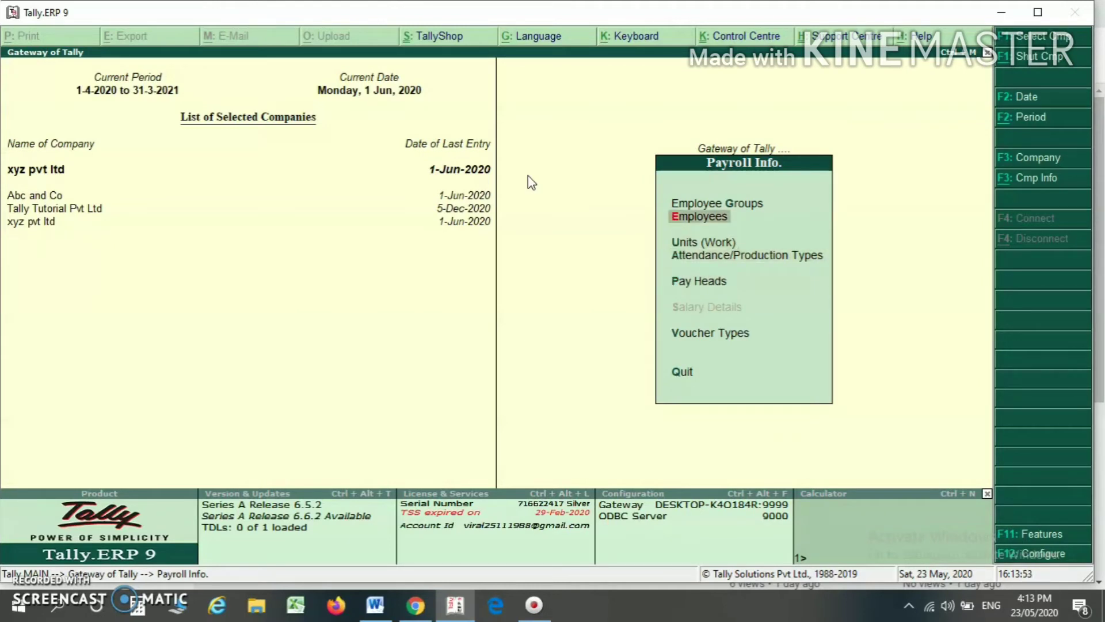
key("Return")
key("Return")
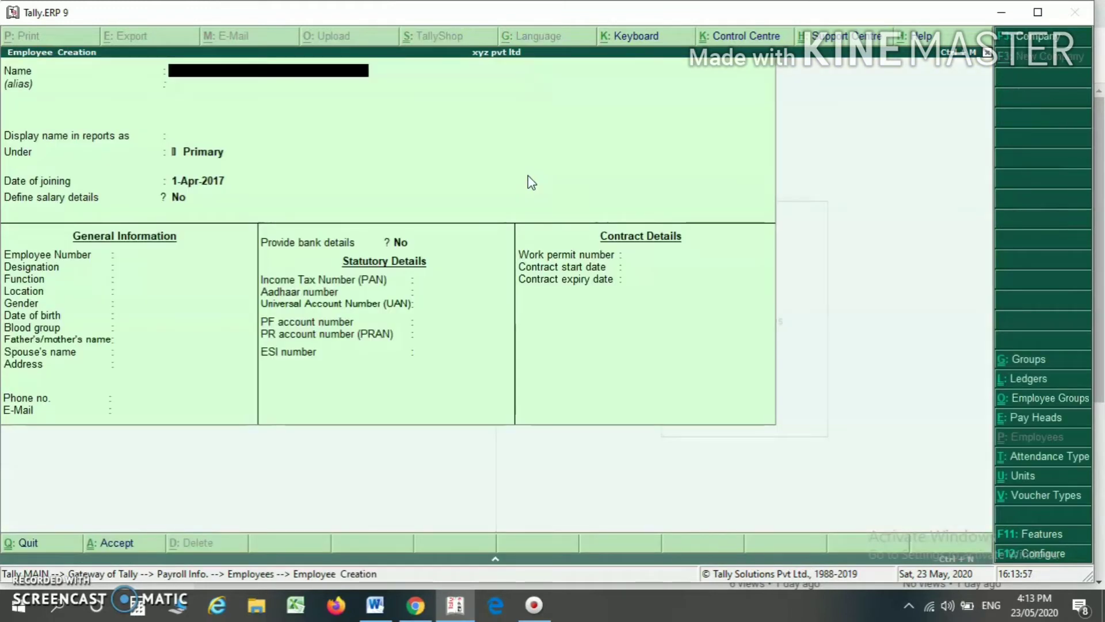
type("N")
key("Return")
key("Return")
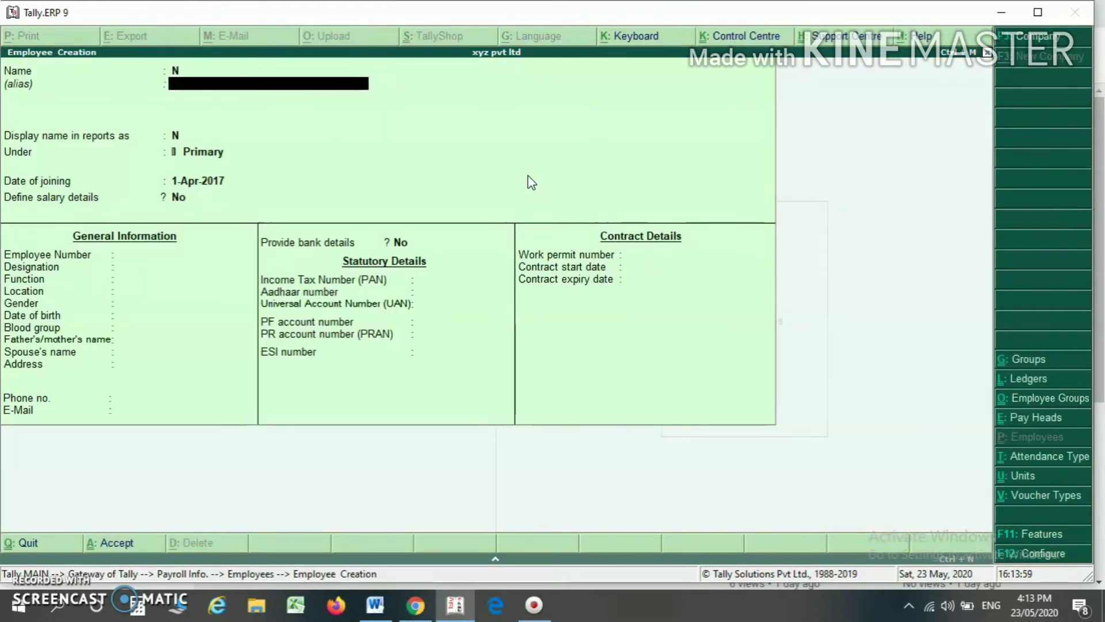
key("Return")
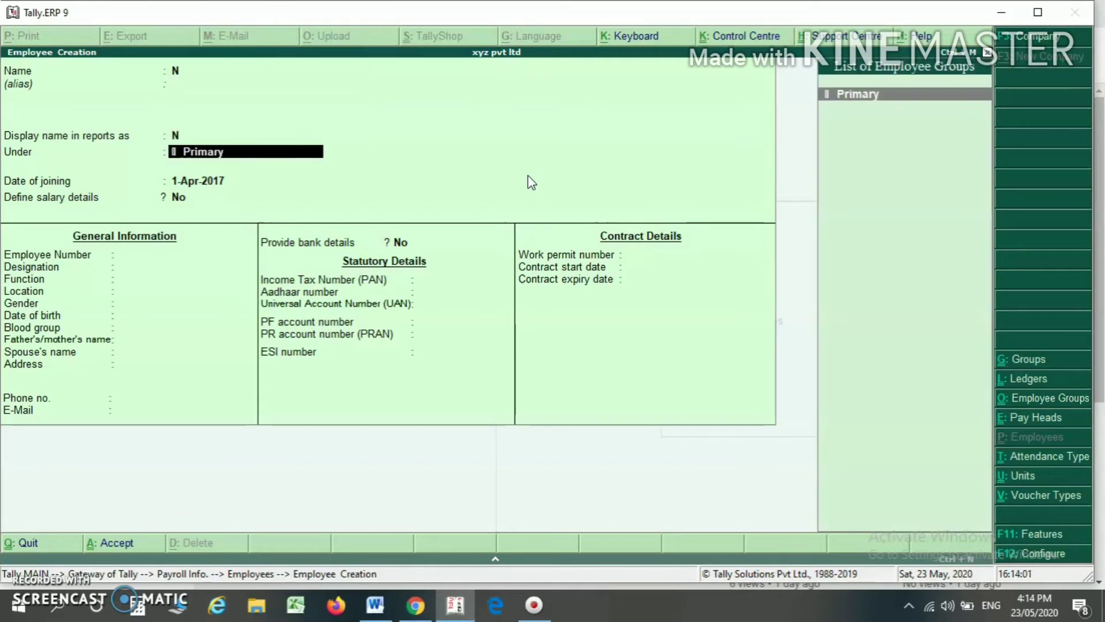
key("Return")
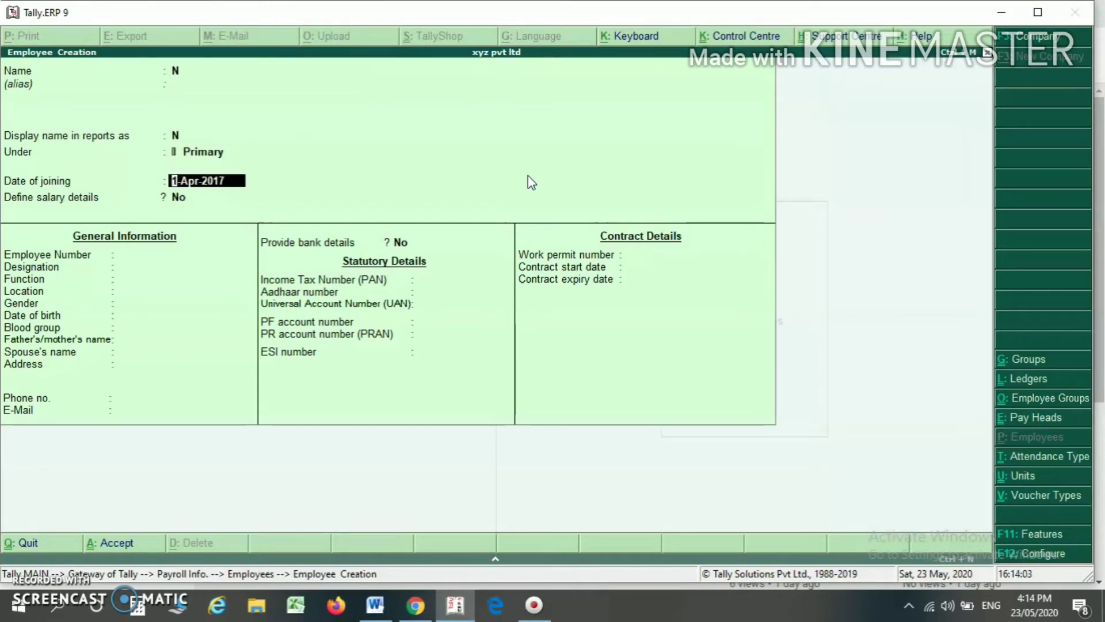
Set the employee's date of joining to 1-Apr-2020 and choose to define salary details
type("1.4.2020")
key("Return")
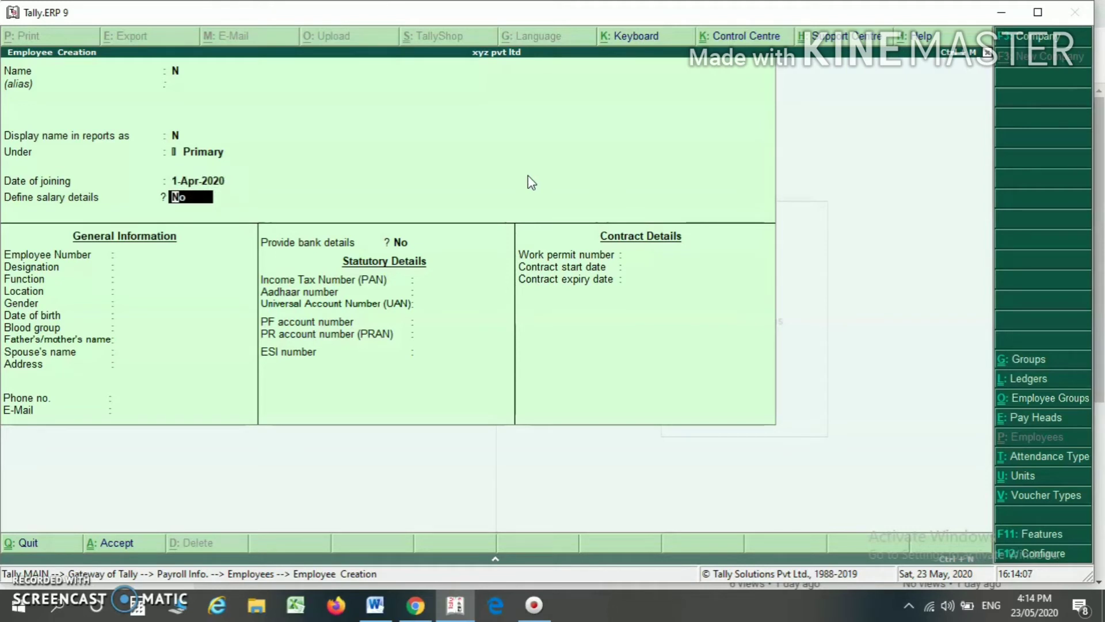
type("y")
key("Return")
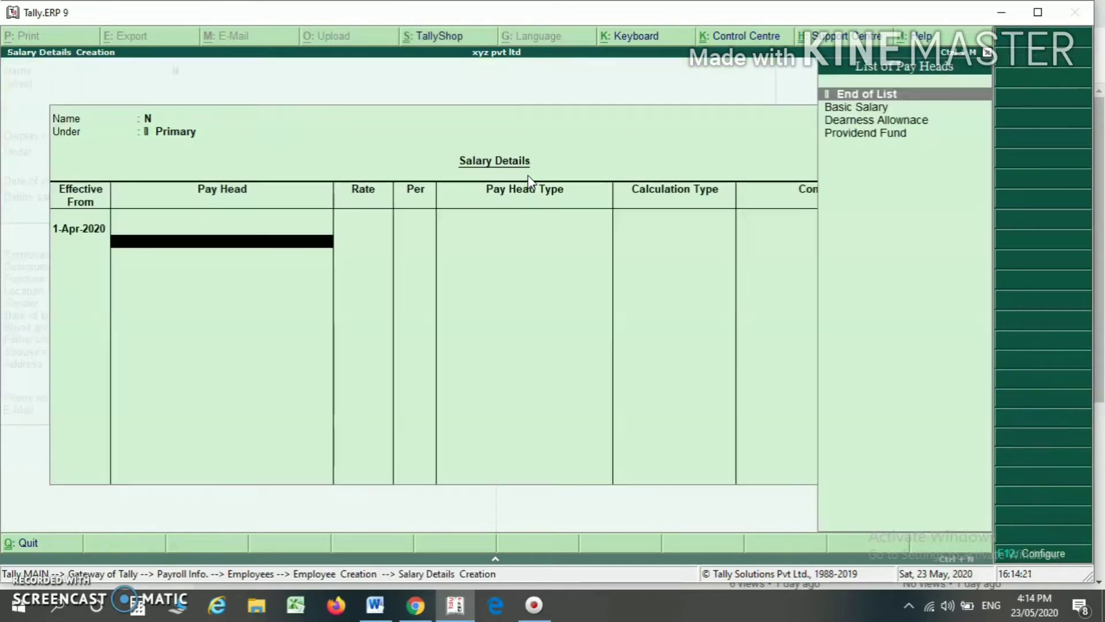
Add Basic Salary to the employee's salary details at a rate of 50,000
key("Down")
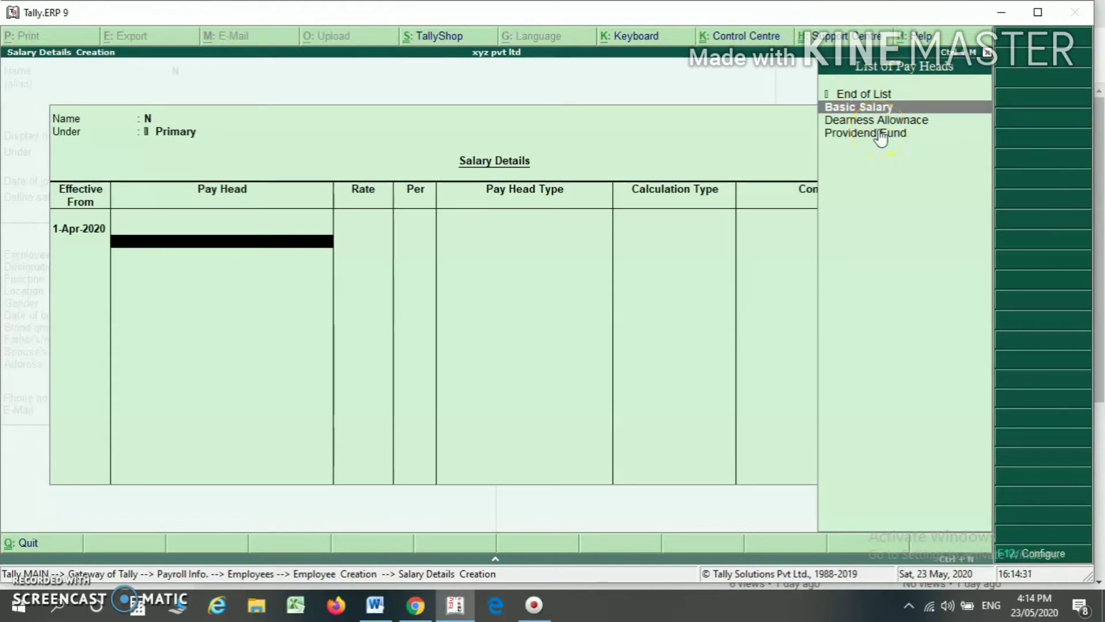
key("Return")
type("50,00")
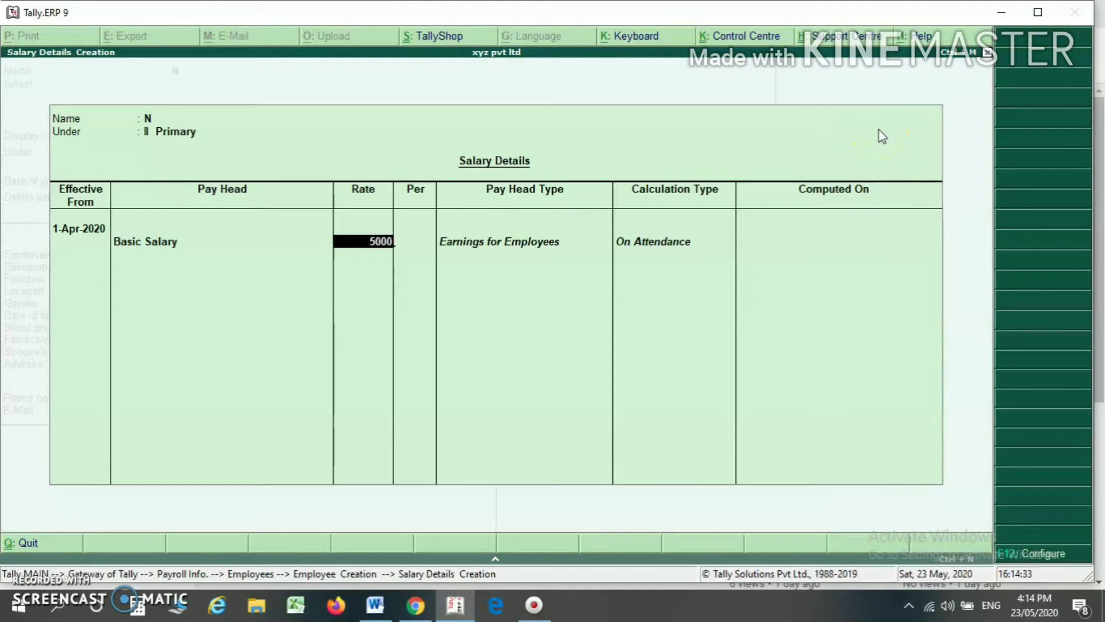
type("0")
key("Return")
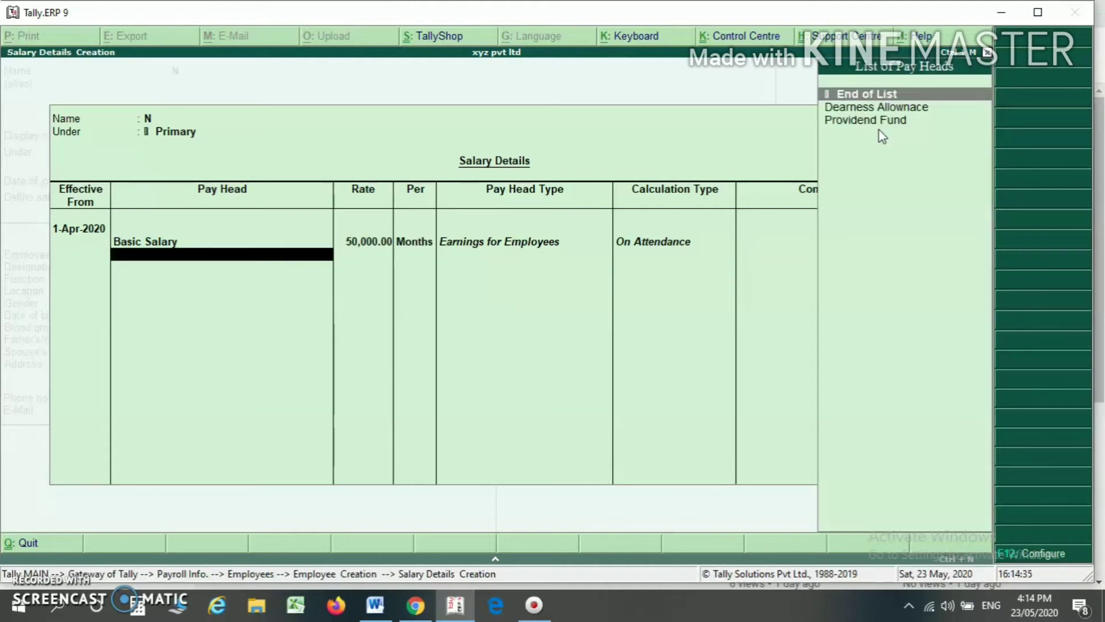
Add Dearness Allownace to the salary details at a rate of 25,000
key("Down")
key("Return")
type("25000")
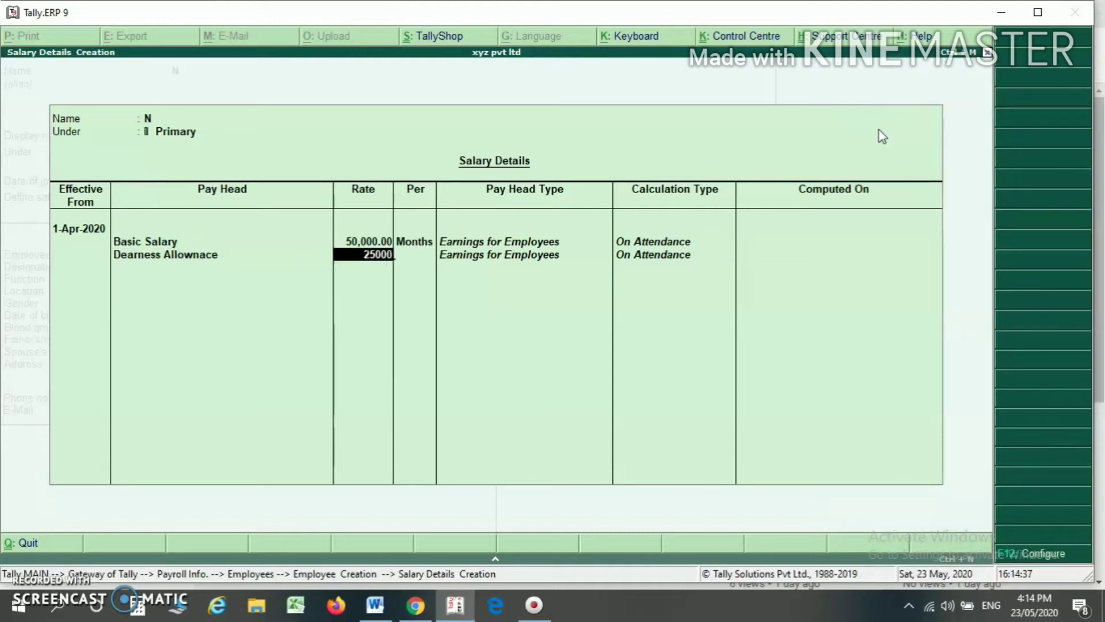
key("Return")
Add Providend Fund as the last pay head and save the employee's salary details
key("Down")
key("Return")
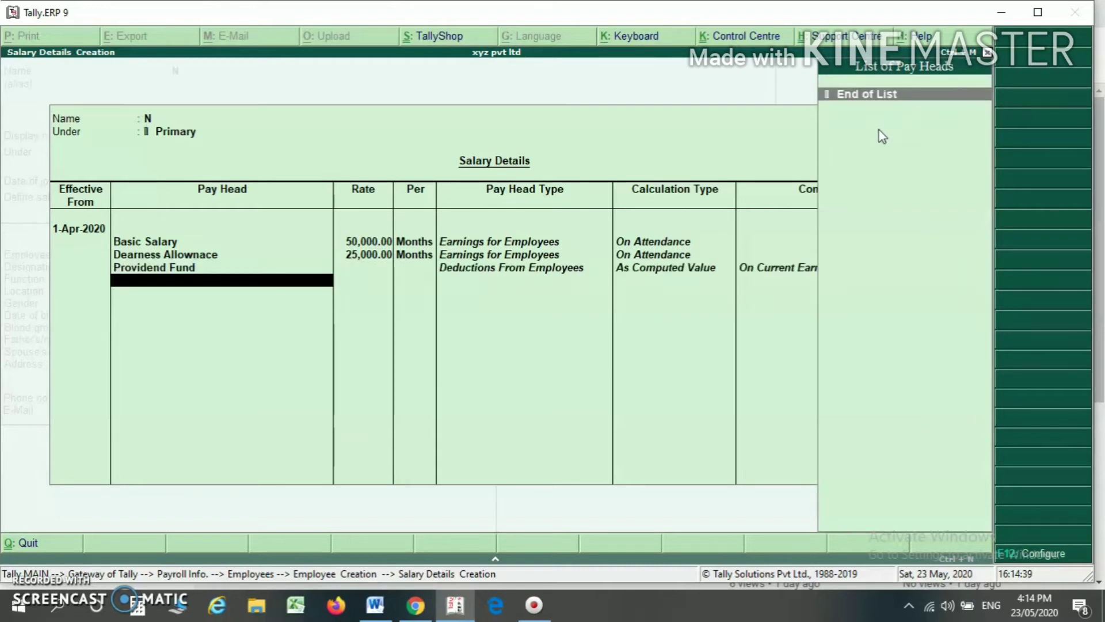
key("Return")
key("Return")
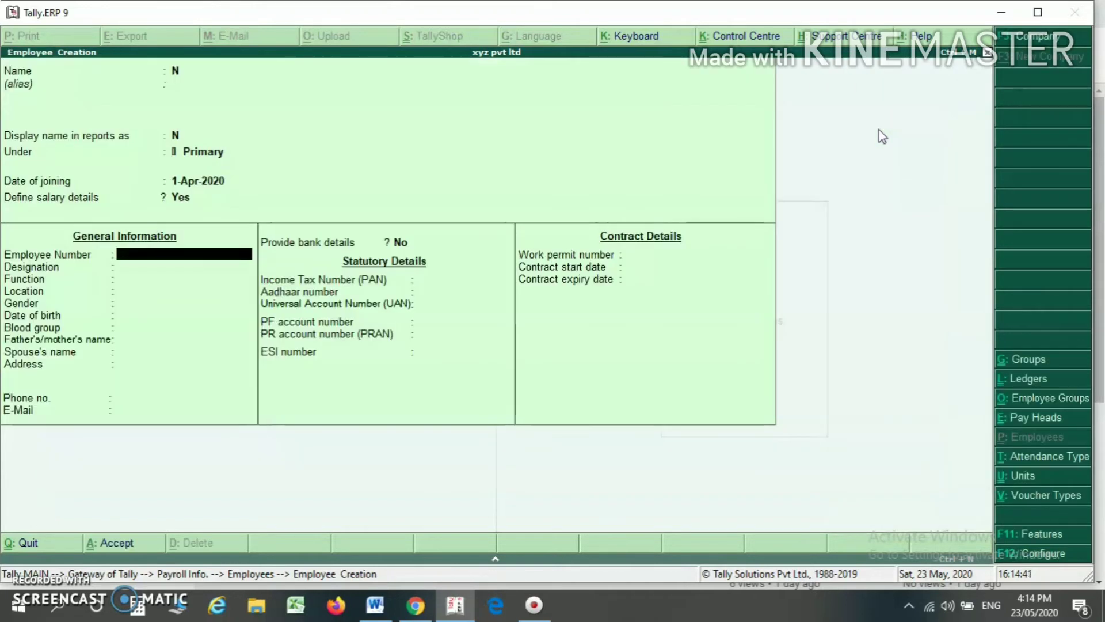
Enter the employee number and set the designation to Manager
key("Return")
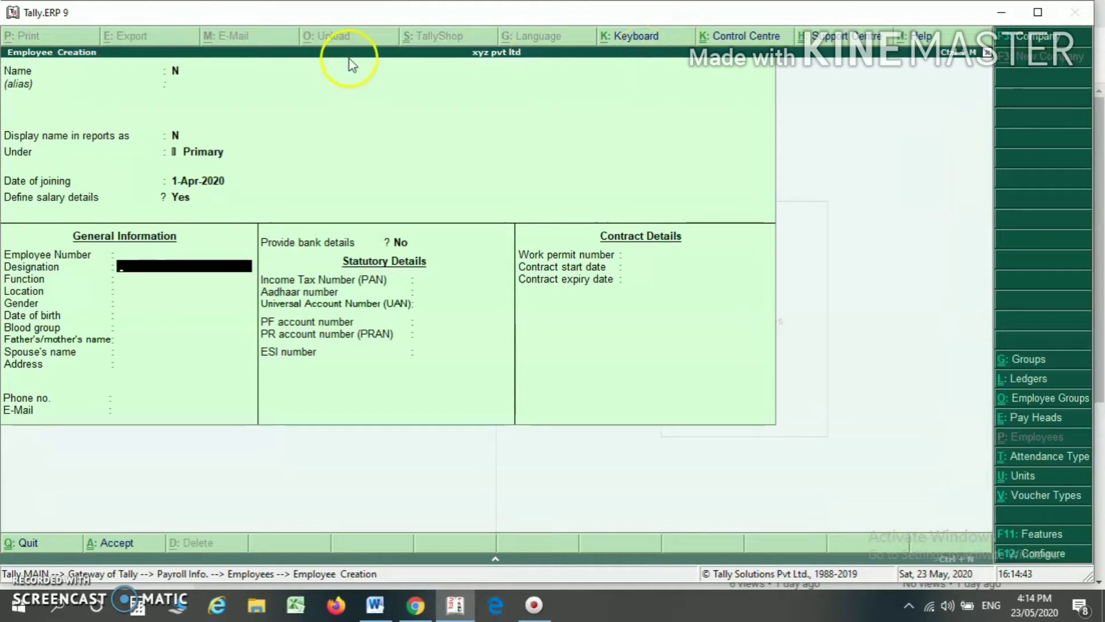
left_click(66, 253)
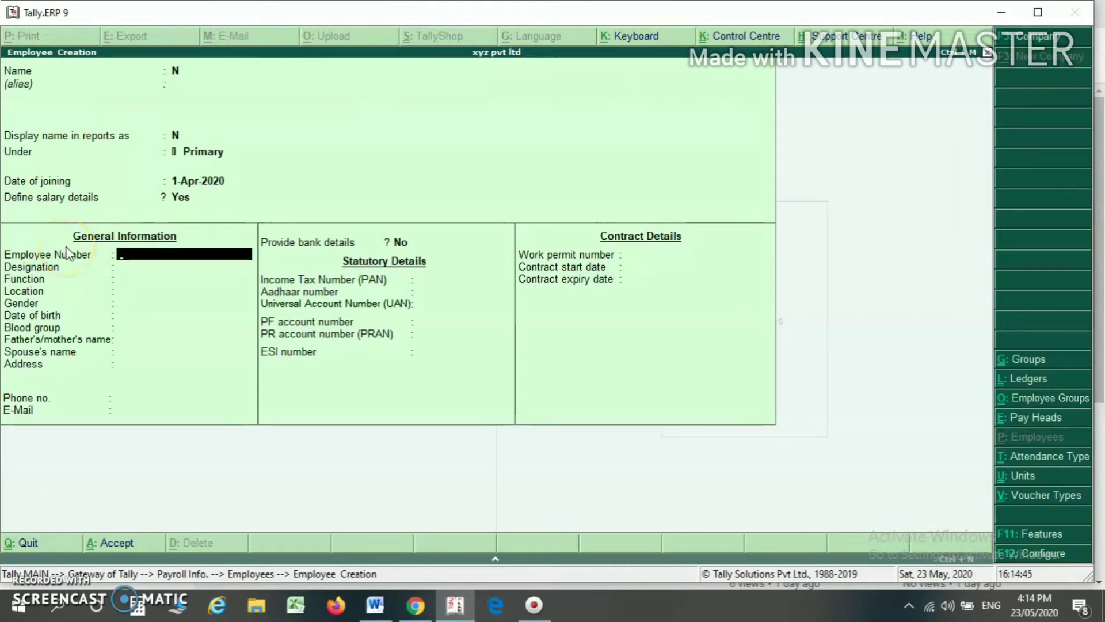
type("1")
key("Return")
type("Manager")
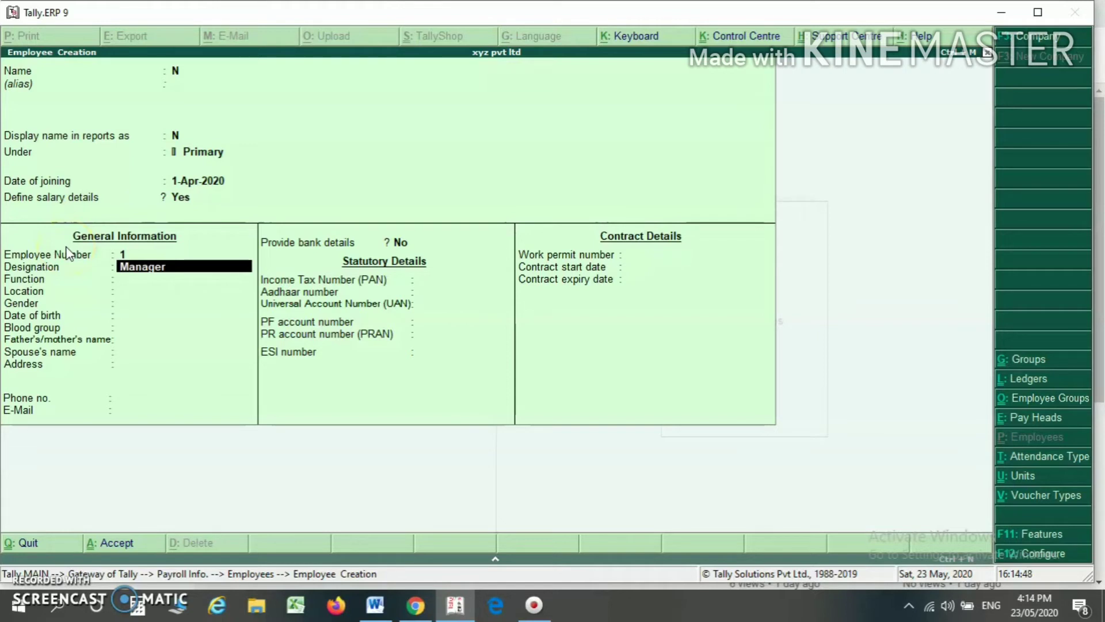
key("Return")
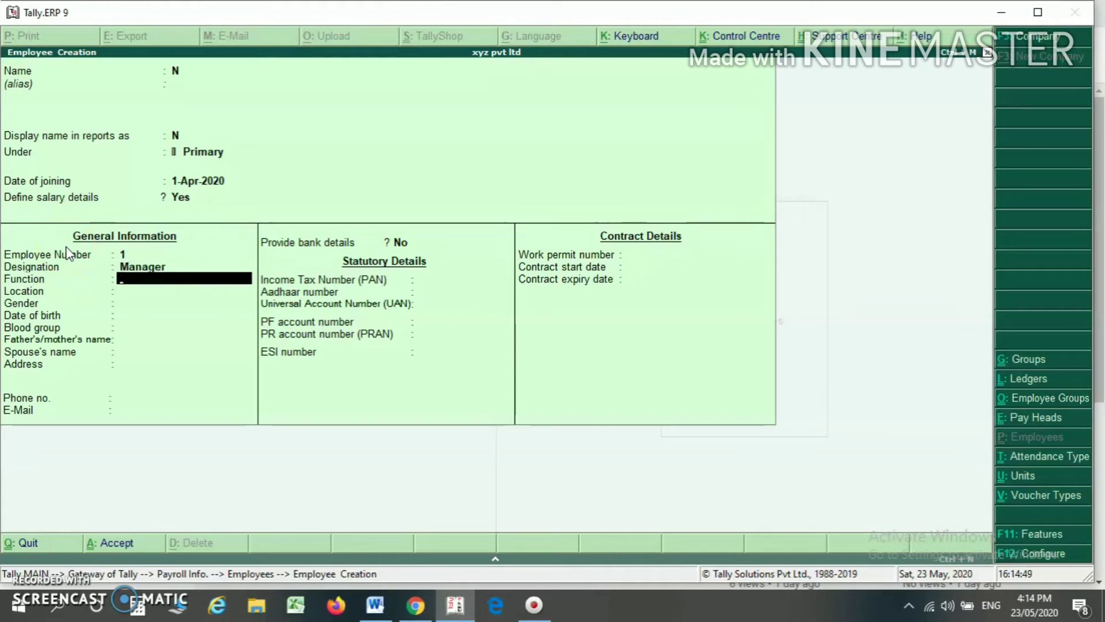
Set the employee's function to Area Head and the location to Ahmedand
type("Area Ha")
key("BackSpace")
type("ead")
key("Return")
type("Ahmedand")
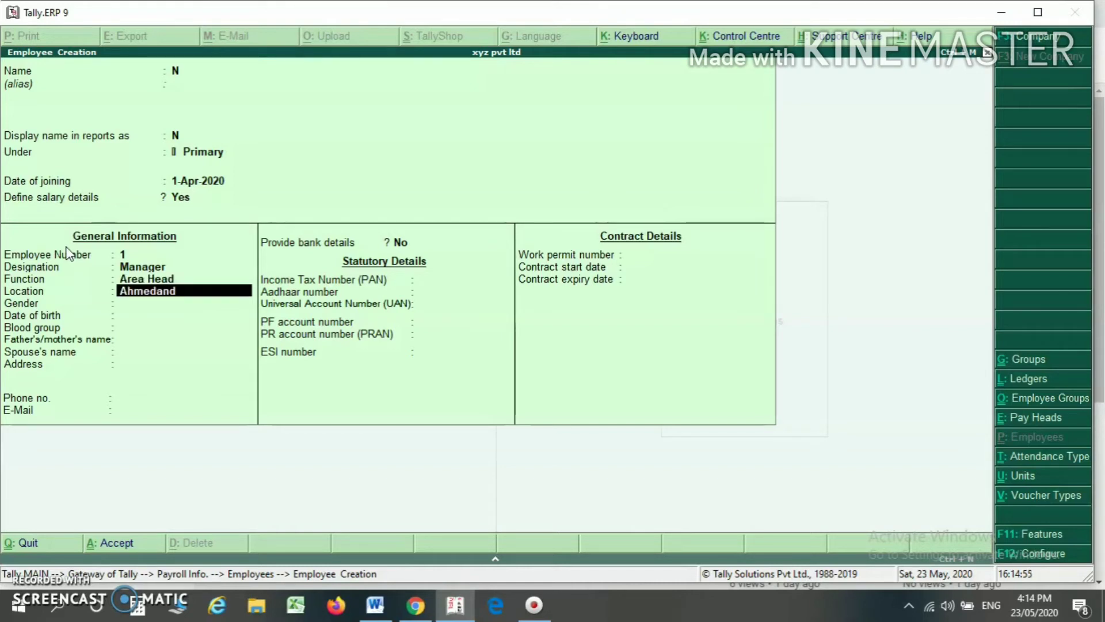
key("Return")
Leave gender and blood group as Unknown, skip the remaining personal, statutory and contract details, and save employee N
key("Return")
key("Return")
key("Return")
key("Return")
key("Return")
key("Return")
key("Return")
key("Return")
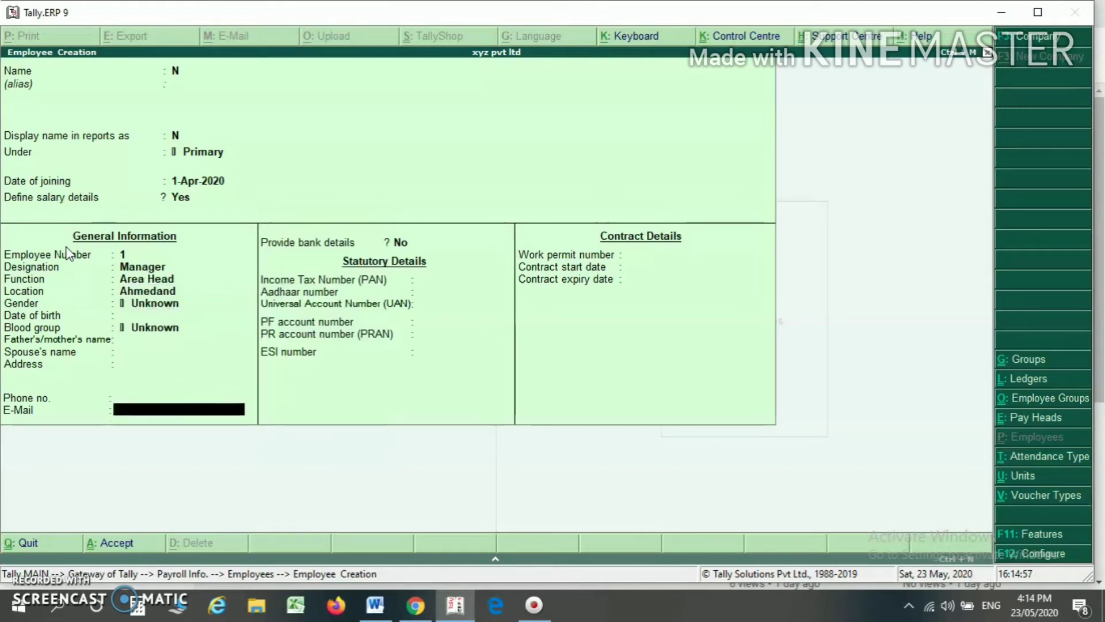
key("Return")
key("Return")
key("Return")
key("Return")
key("Return")
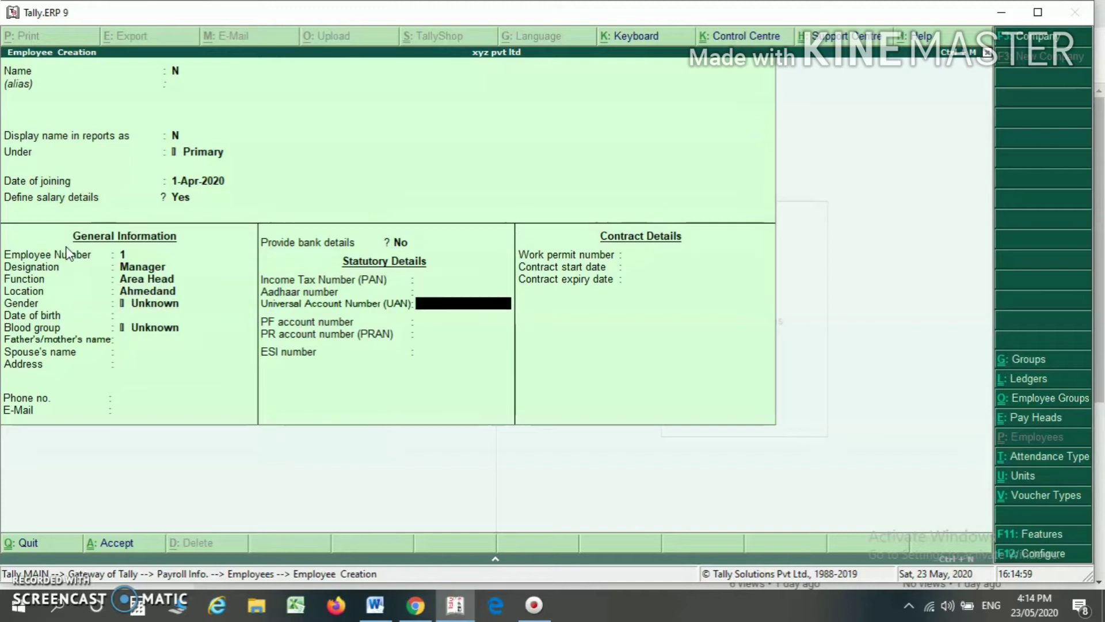
key("Return")
key("Return")
key("Return")
key("Return")
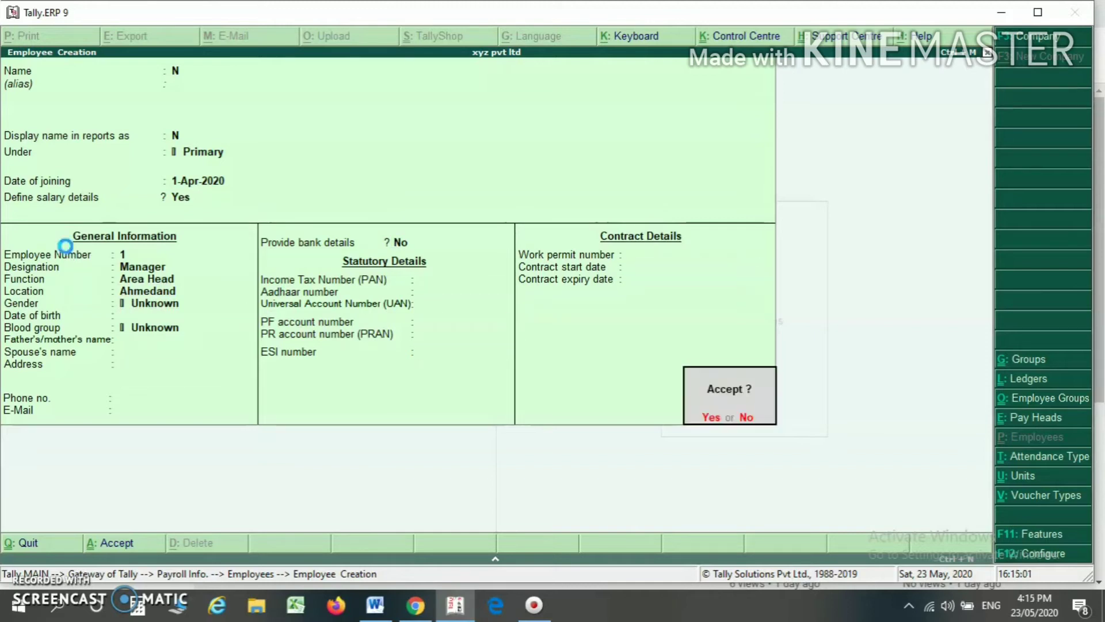
key("Return")
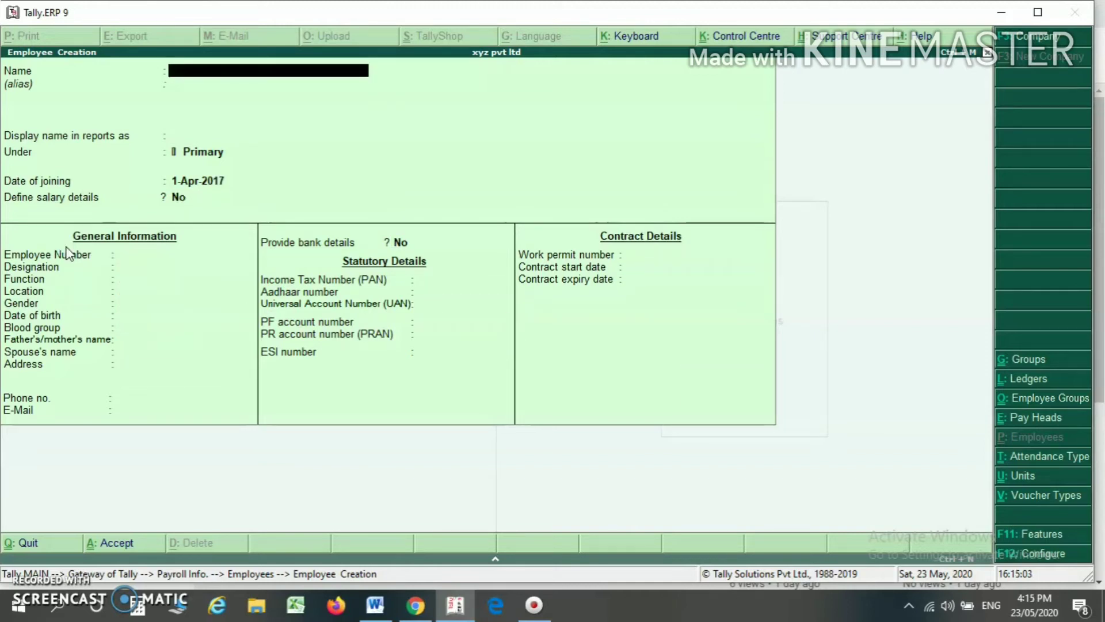
Start a new employee E under Primary with 1-Apr-2020 as the date of joining
type("E")
key("Return")
key("Return")
key("Return")
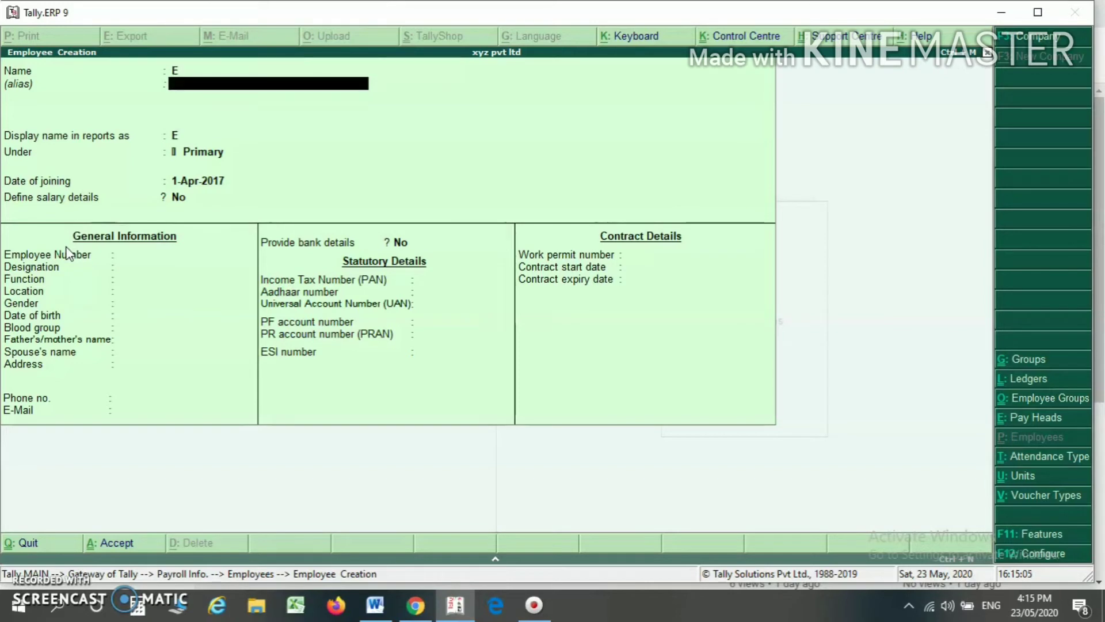
key("Return")
type("1.")
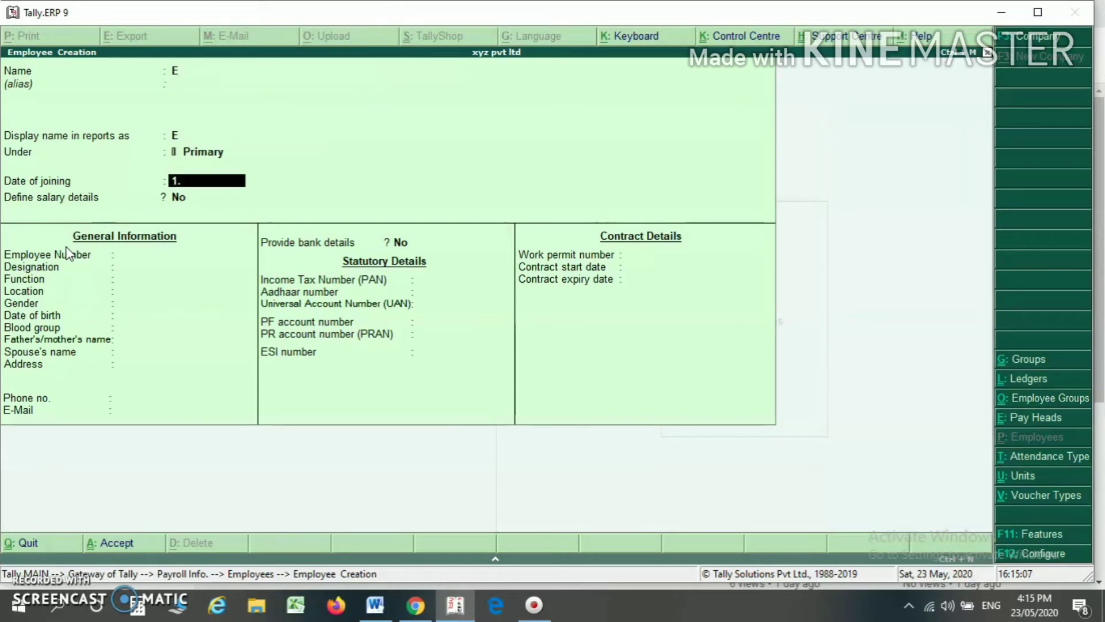
type("4.2020")
key("Return")
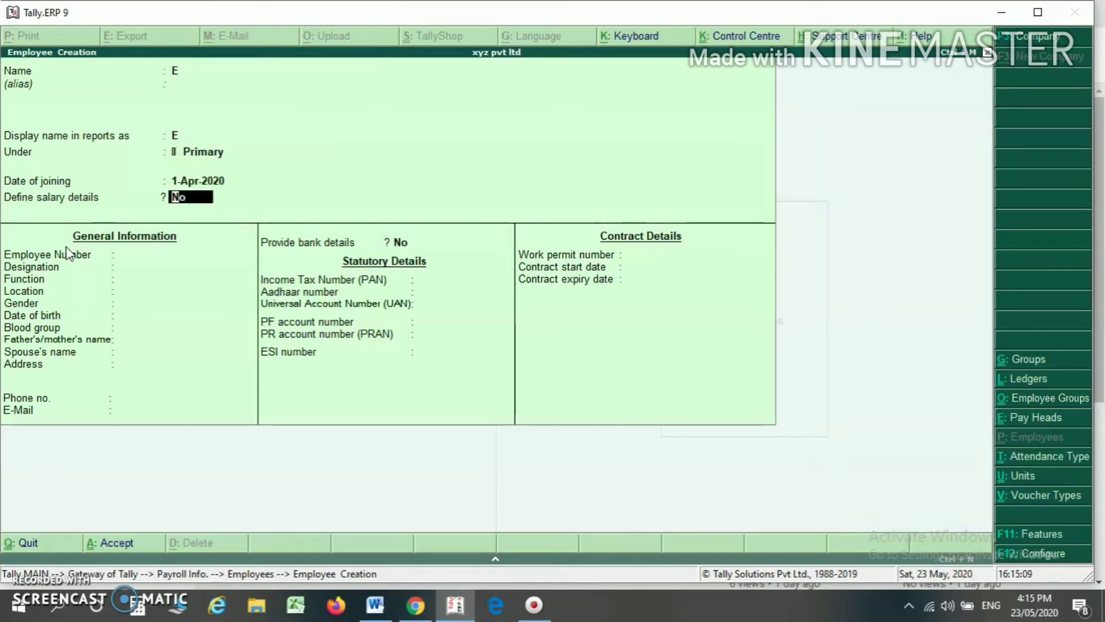
Enable salary details for employee E and add Basic Salary at a rate of 10,000
key("y")
key("Down")
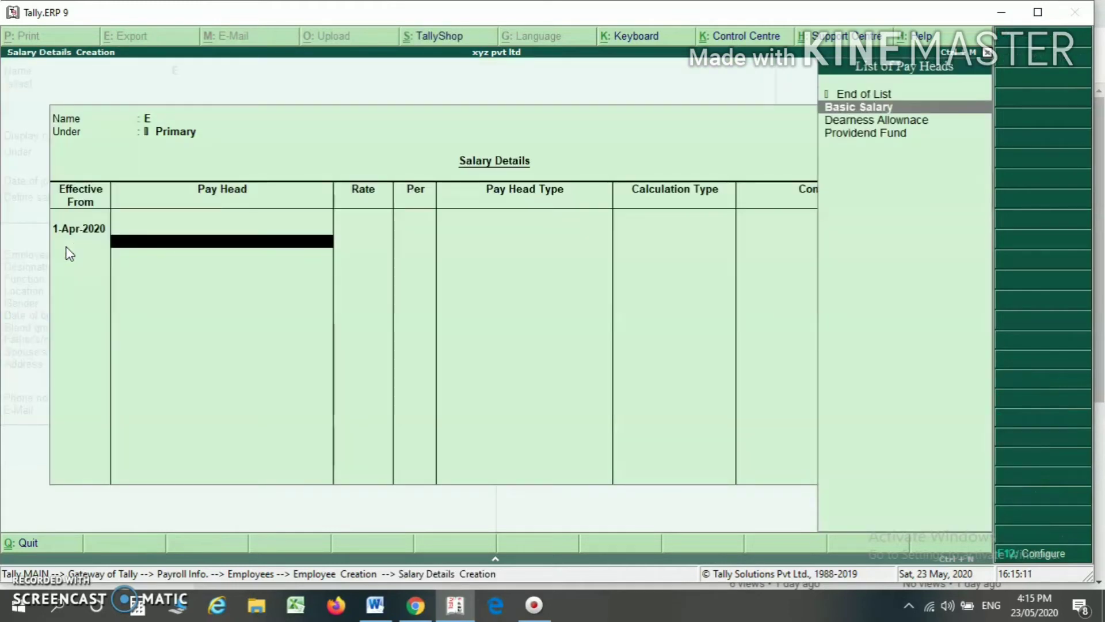
key("Return")
type("10,000")
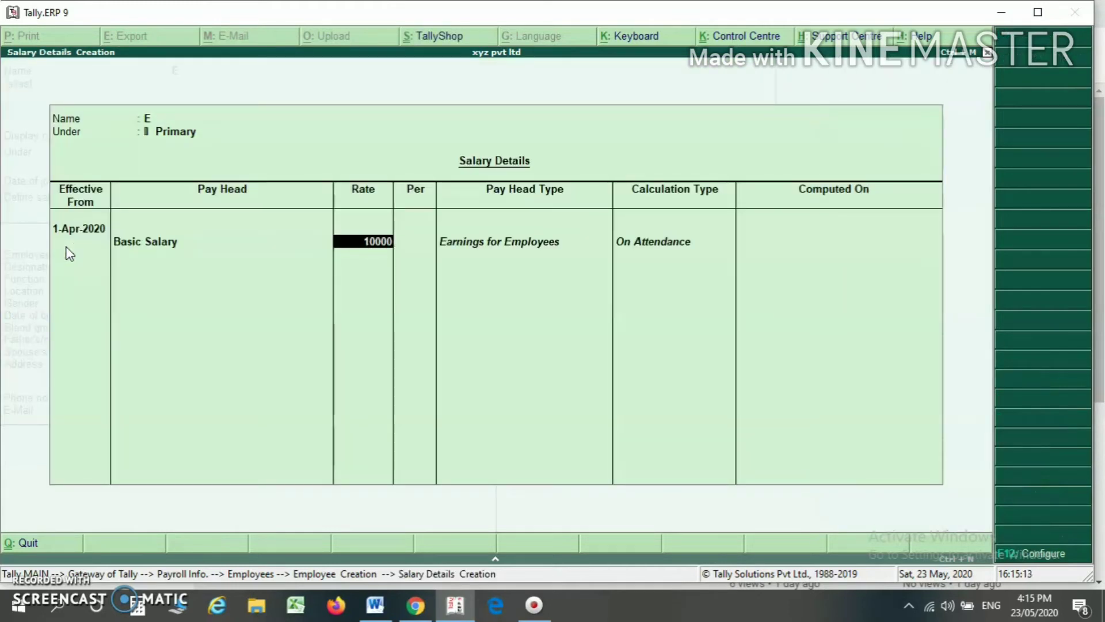
key("Return")
Add Dearness Allownace to employee E's salary details at a rate of 5,000
key("Down")
key("Return")
type("5000")
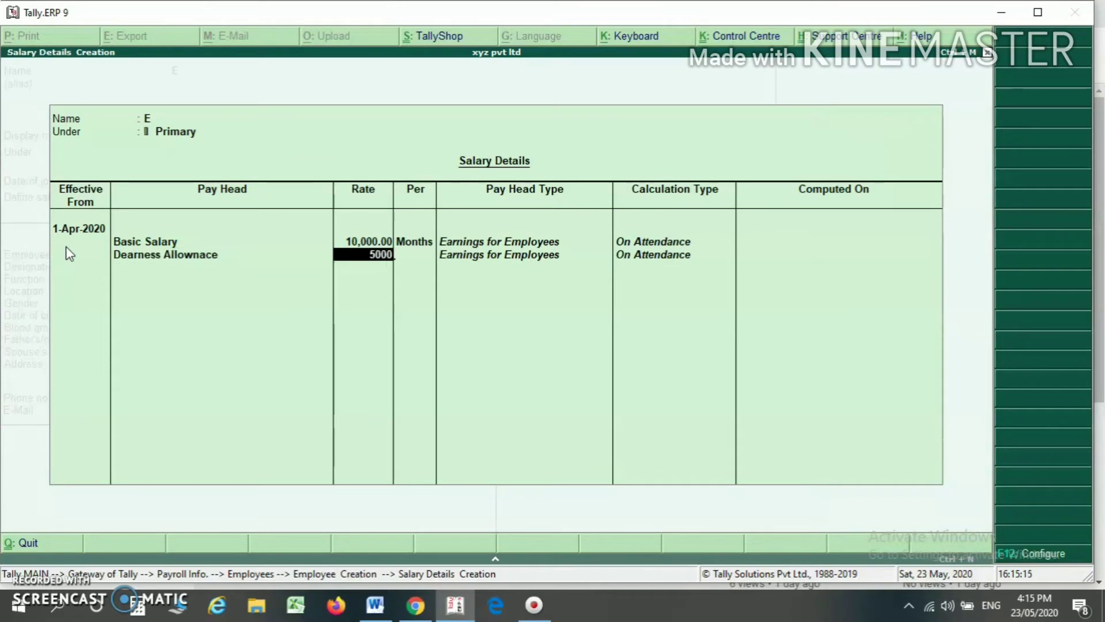
key("Return")
Add Providend Fund as employee E's last pay head, then save the salary details and the employee with general information left blank
key("Down")
key("Return")
key("Return")
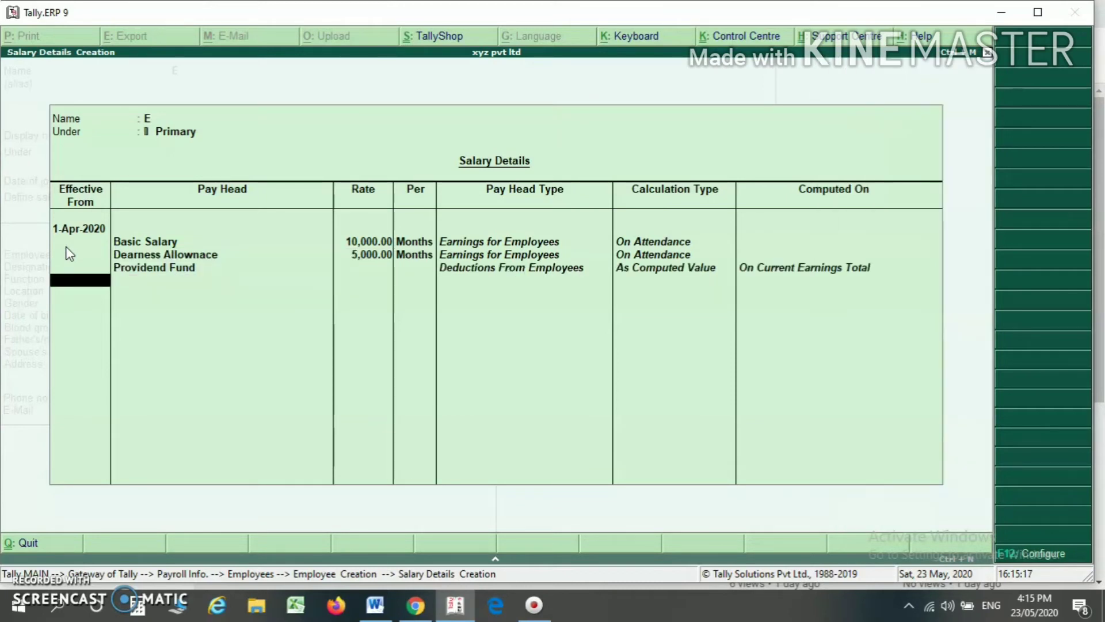
key("Return")
key("Return")
key("Return")
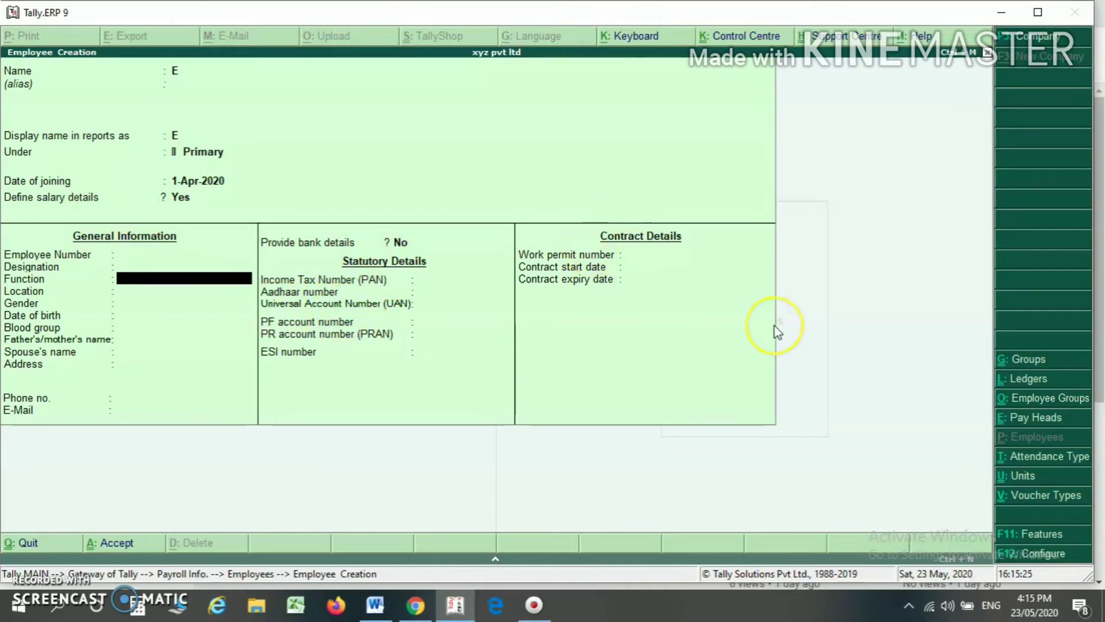
key("ctrl+a")
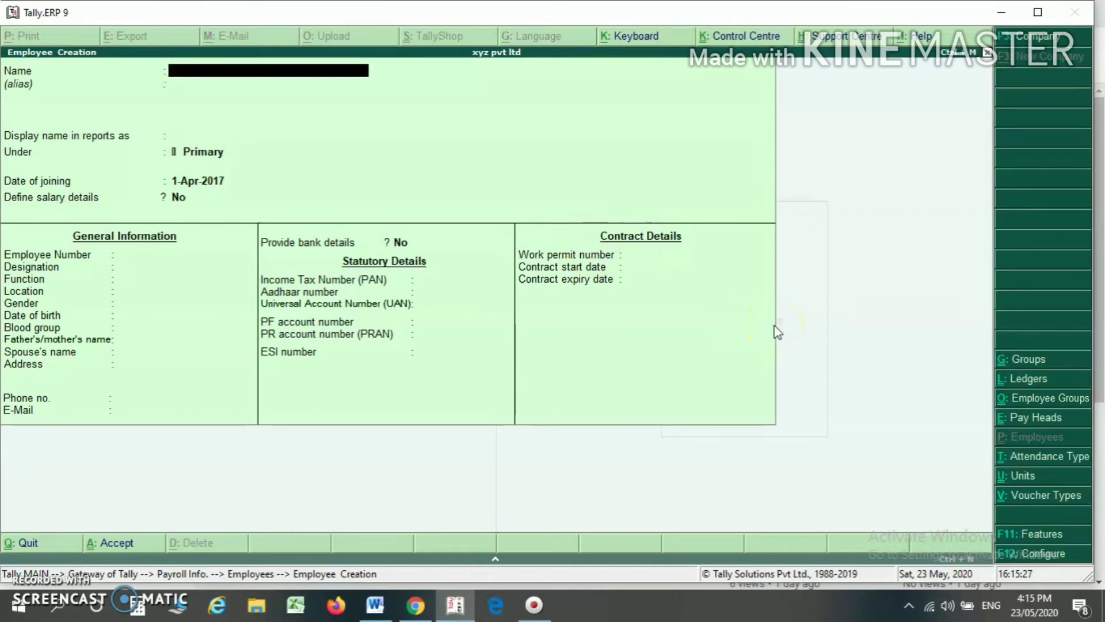
Leave employee creation, return to the Gateway of Tally and open Payroll Vouchers
key("Escape")
key("Escape")
key("Escape")
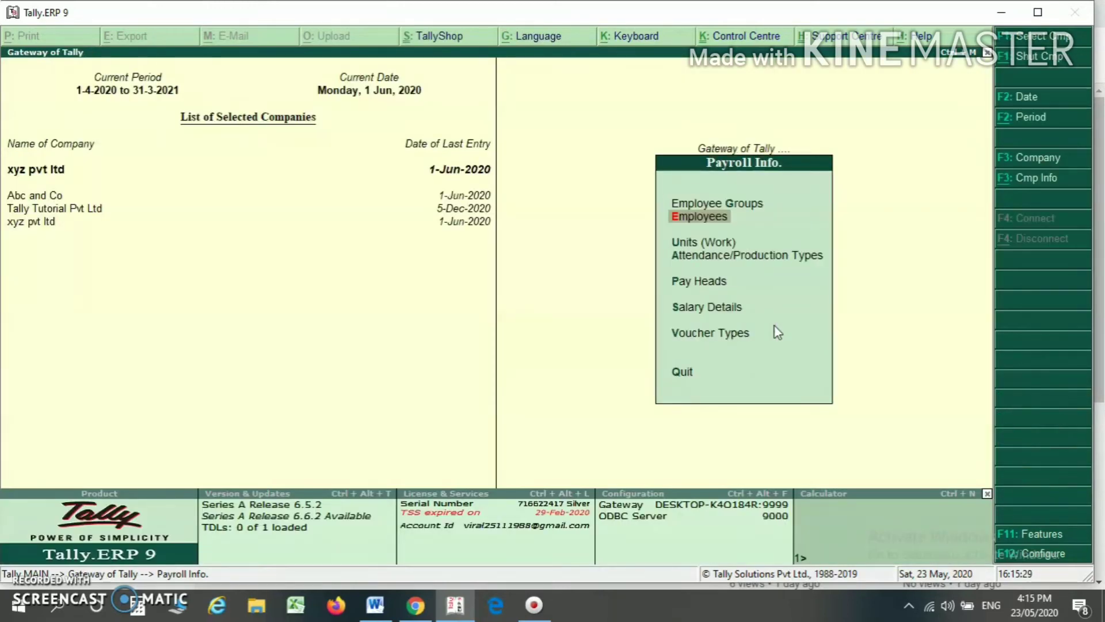
key("Down")
key("Down")
key("Up")
key("Up")
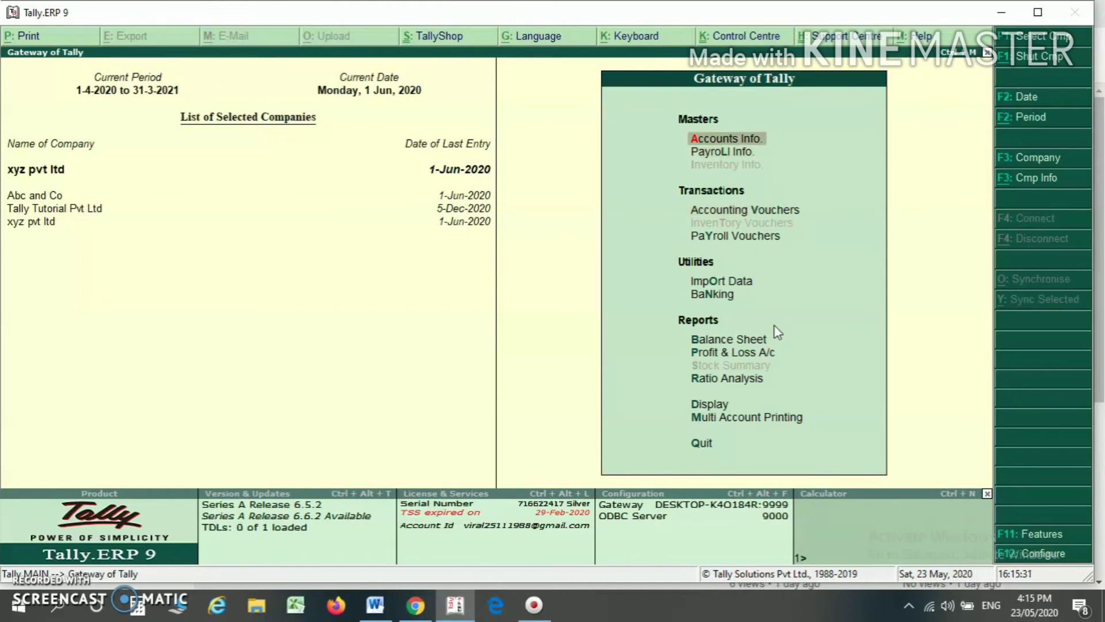
key("Down")
key("Down")
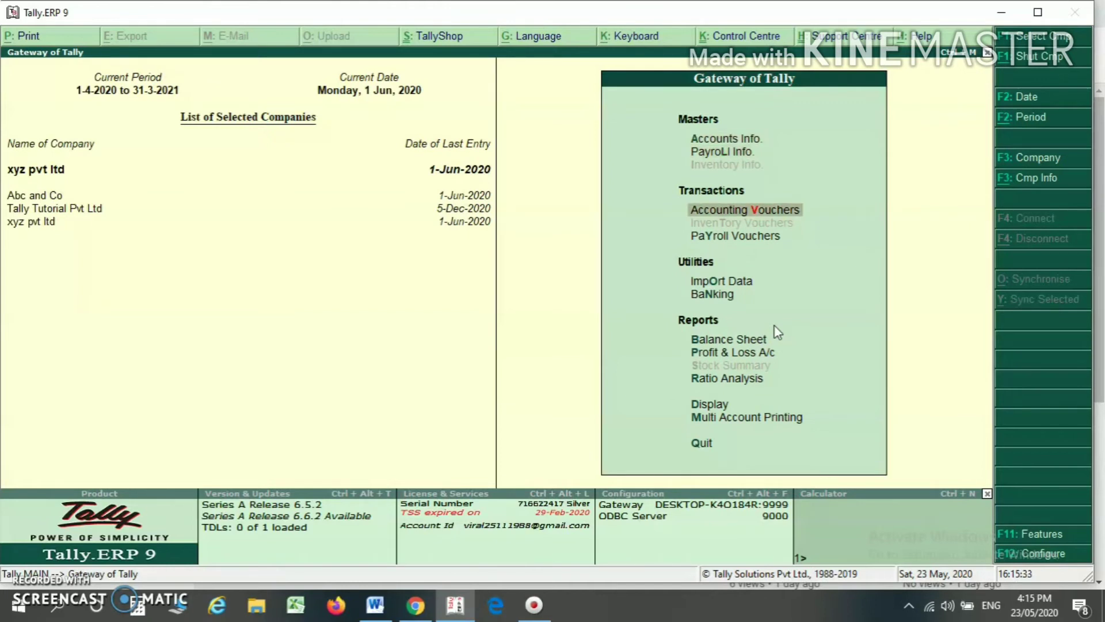
key("Down")
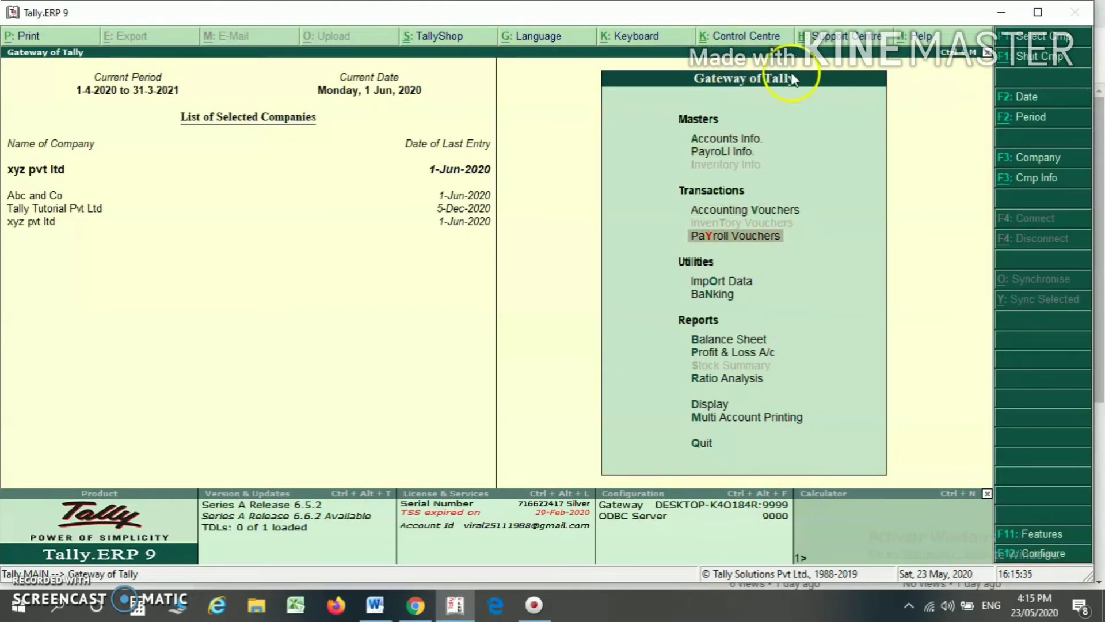
left_click(725, 236)
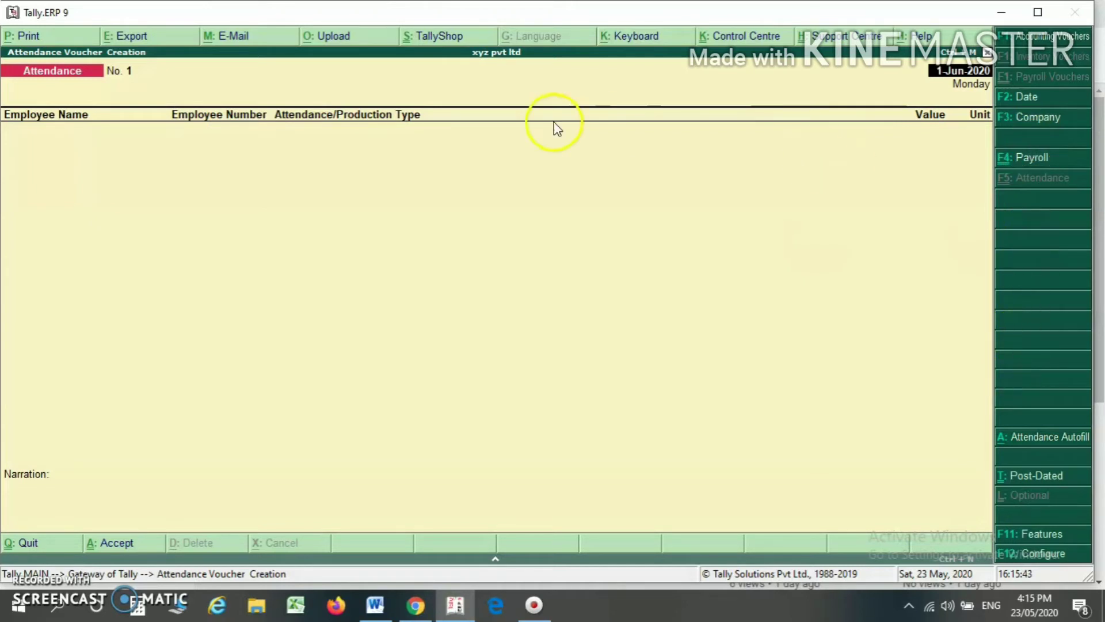
Switch to the payroll voucher and back to the attendance voucher, and date it 30-Apr-2020
left_click(1013, 166)
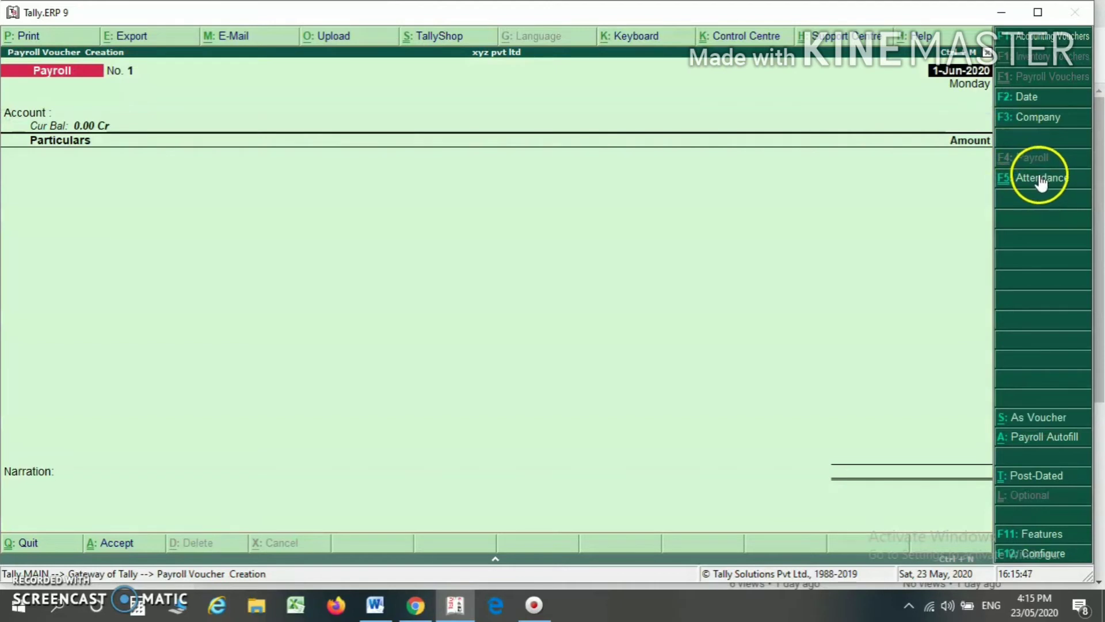
left_click(1028, 177)
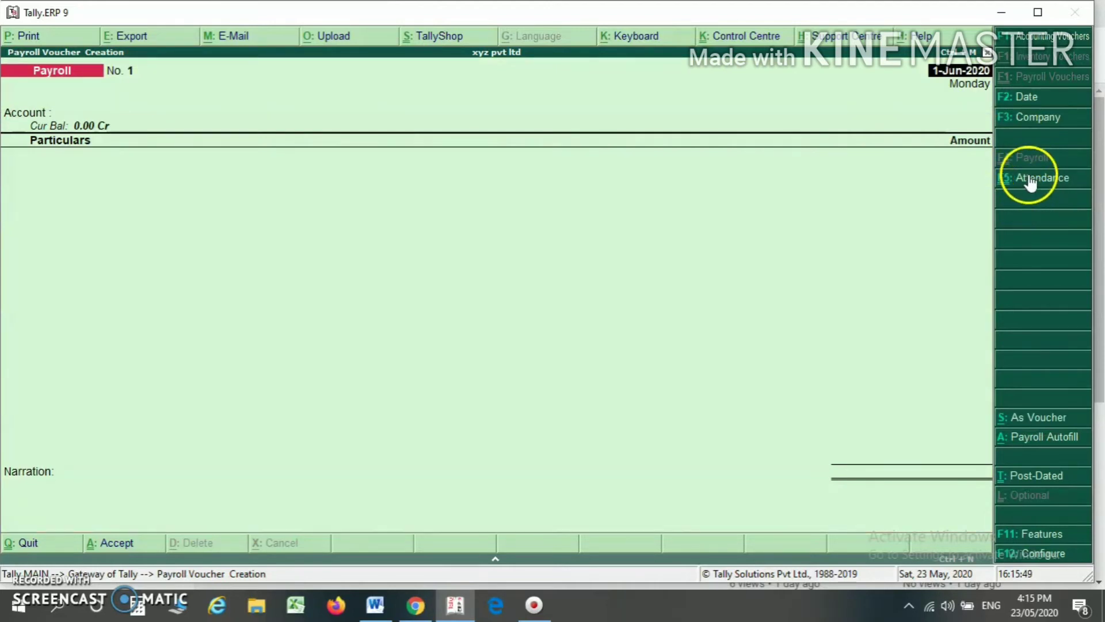
type("30")
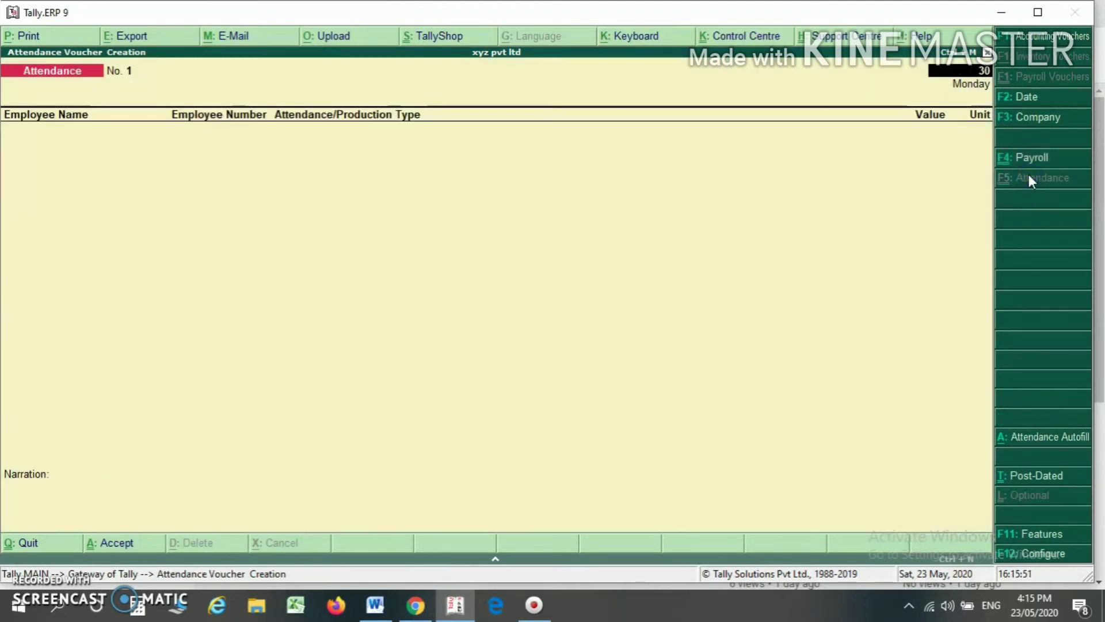
type(".4.20")
key("Return")
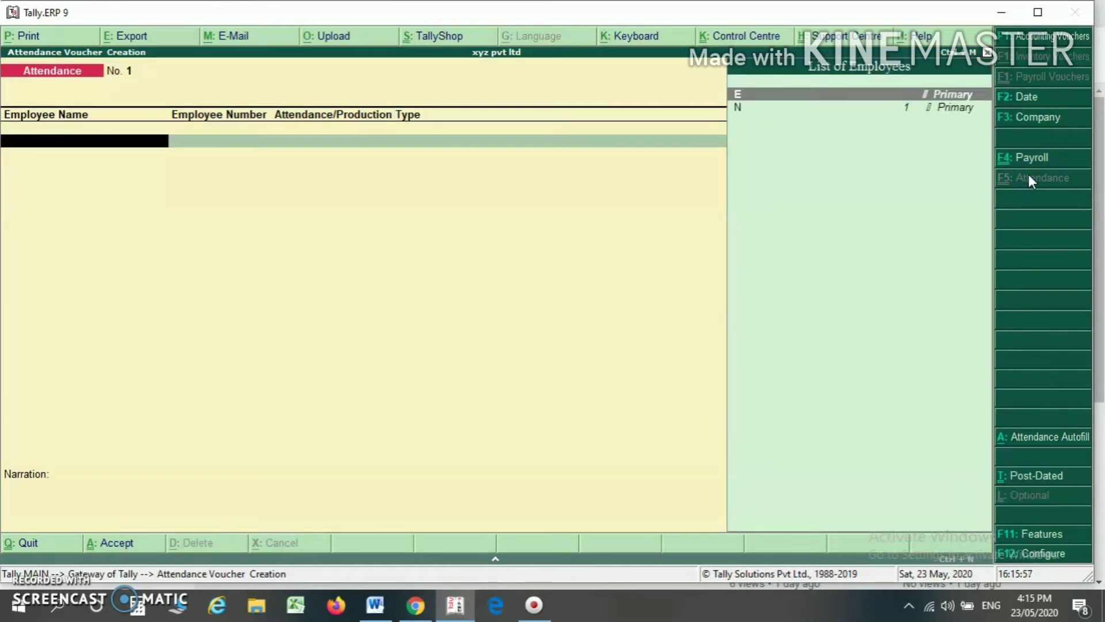
Record 15 days of Attendance for employee E in the attendance voucher
key("Return")
key("Return")
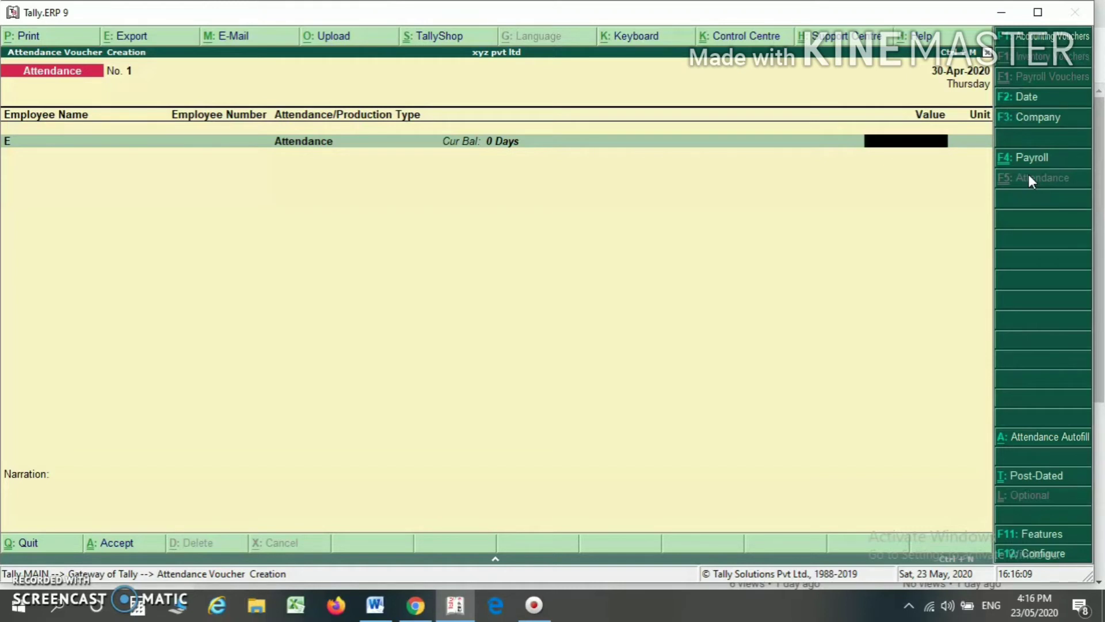
type("15")
key("Return")
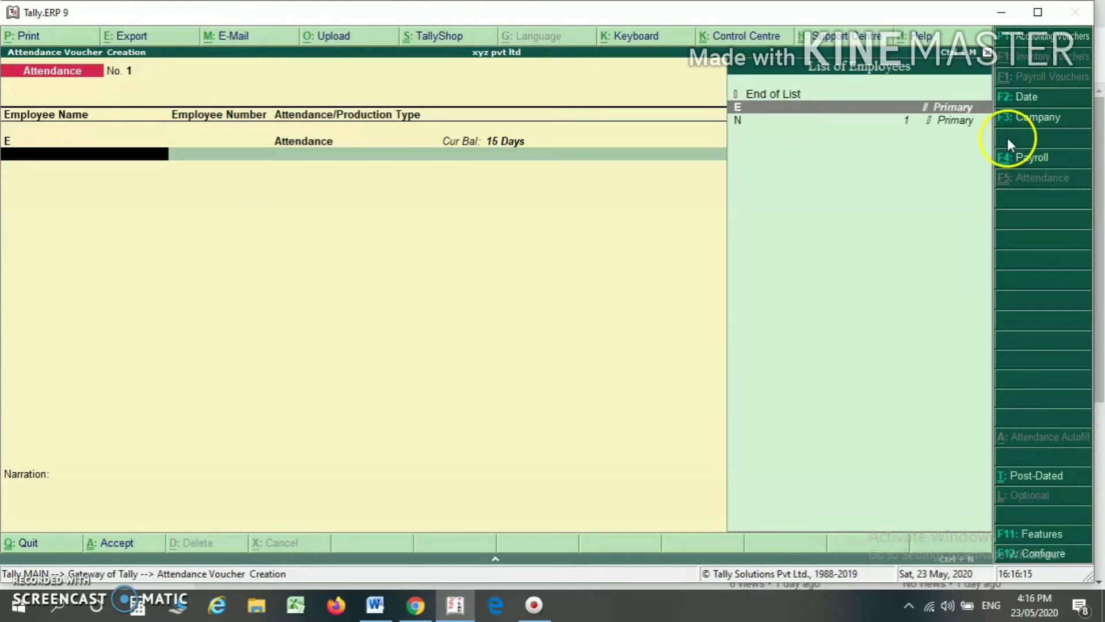
Record 29 days of Attendance for employee N and save the attendance voucher without a narration
key("Down")
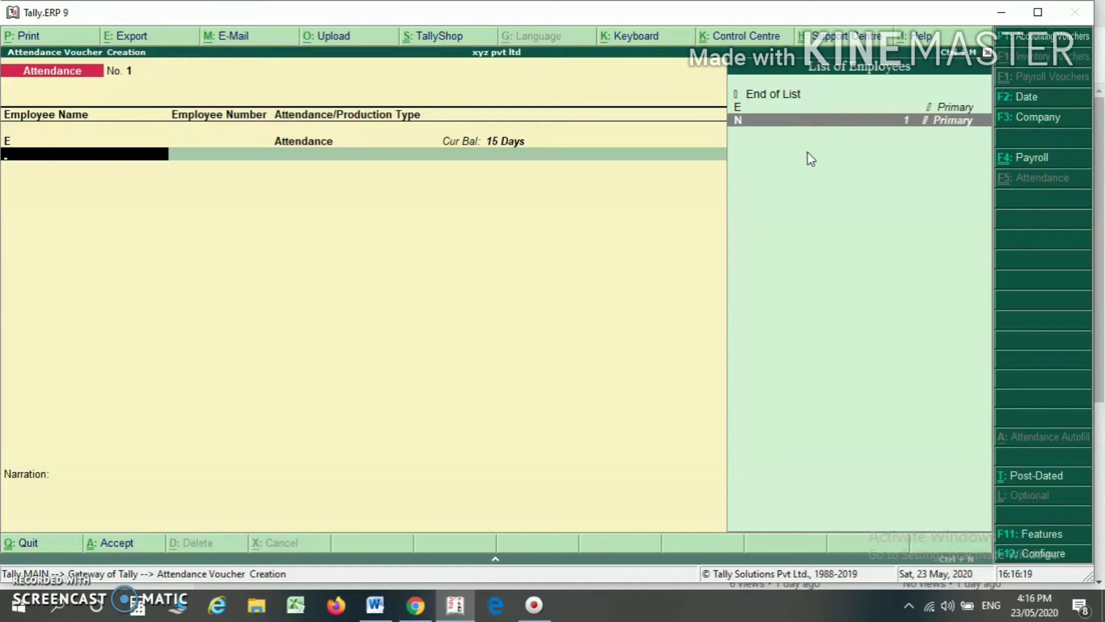
key("Return")
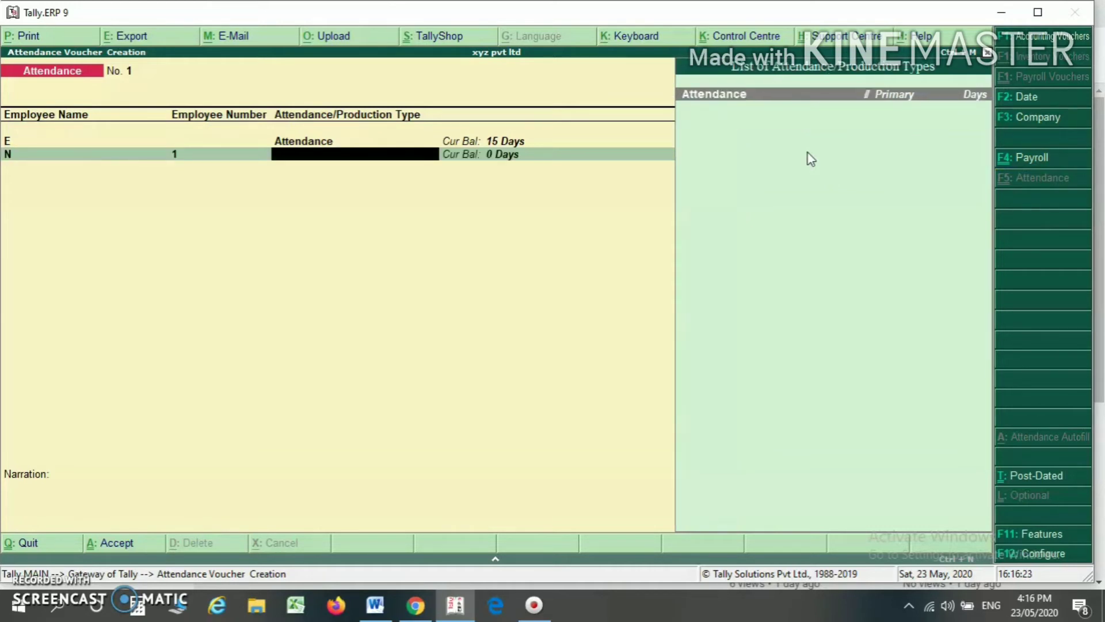
key("Return")
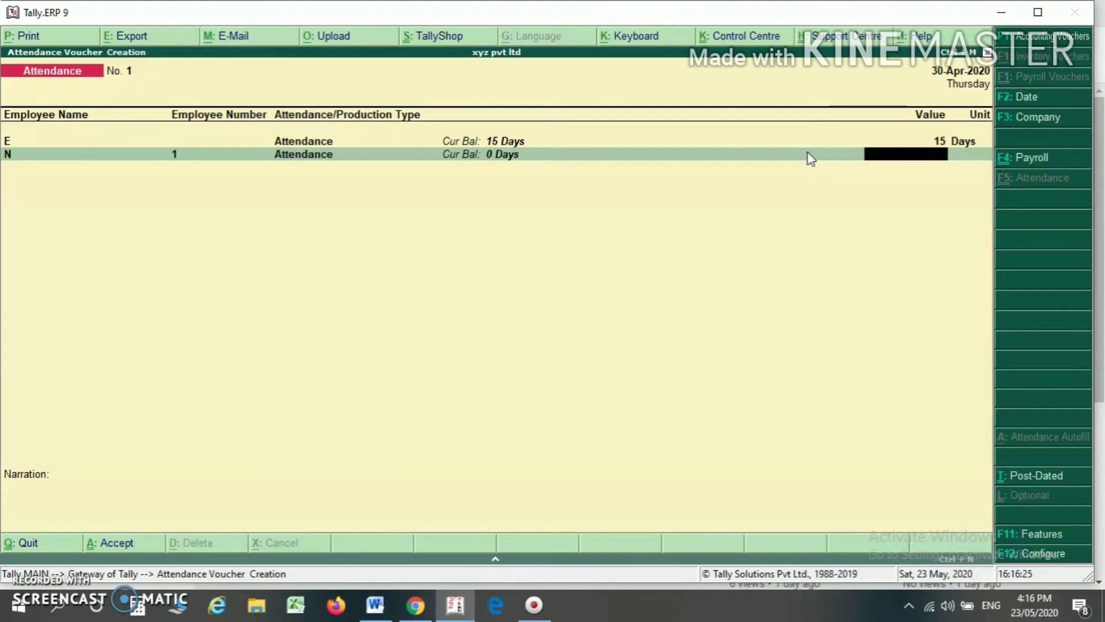
type("29")
key("Return")
key("Return")
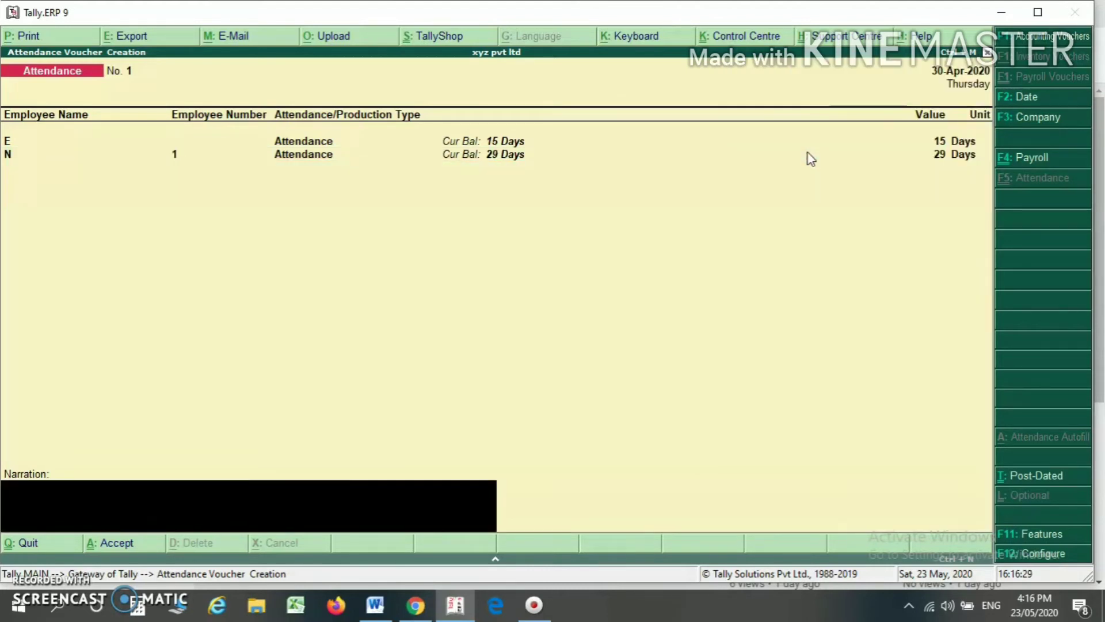
key("Return")
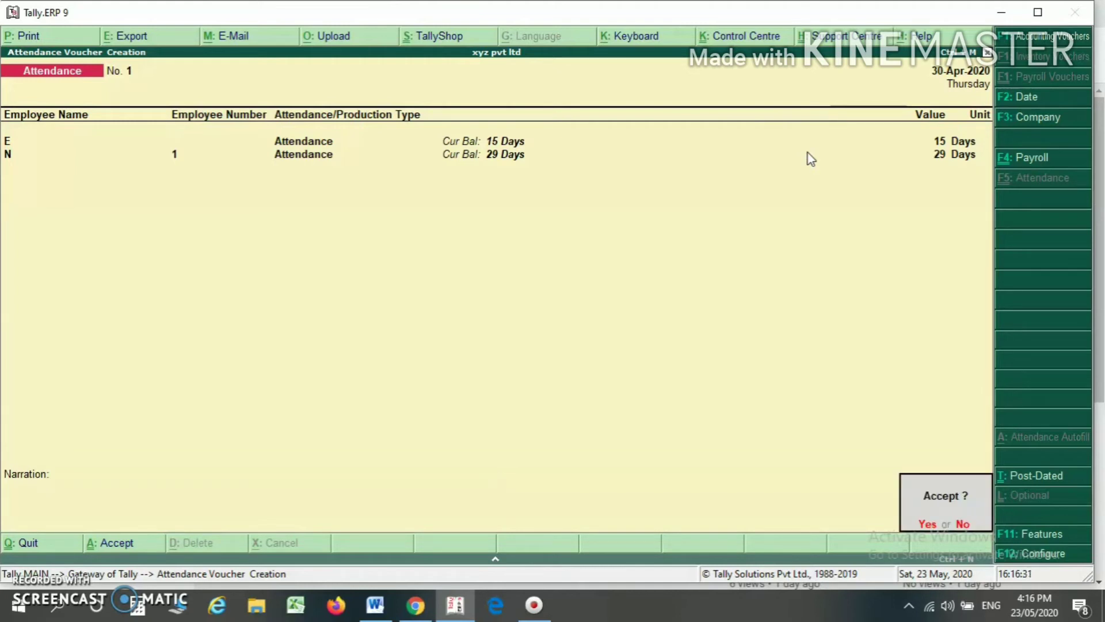
key("Return")
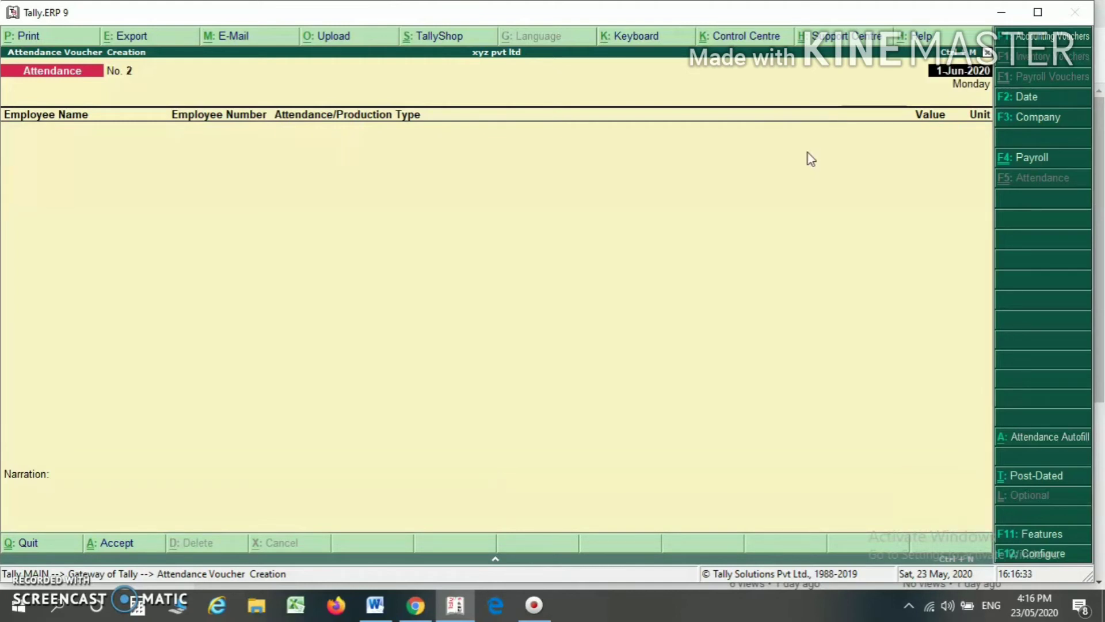
Switch to a payroll voucher and open Payroll Autofill with Salary as the process
left_click(1019, 160)
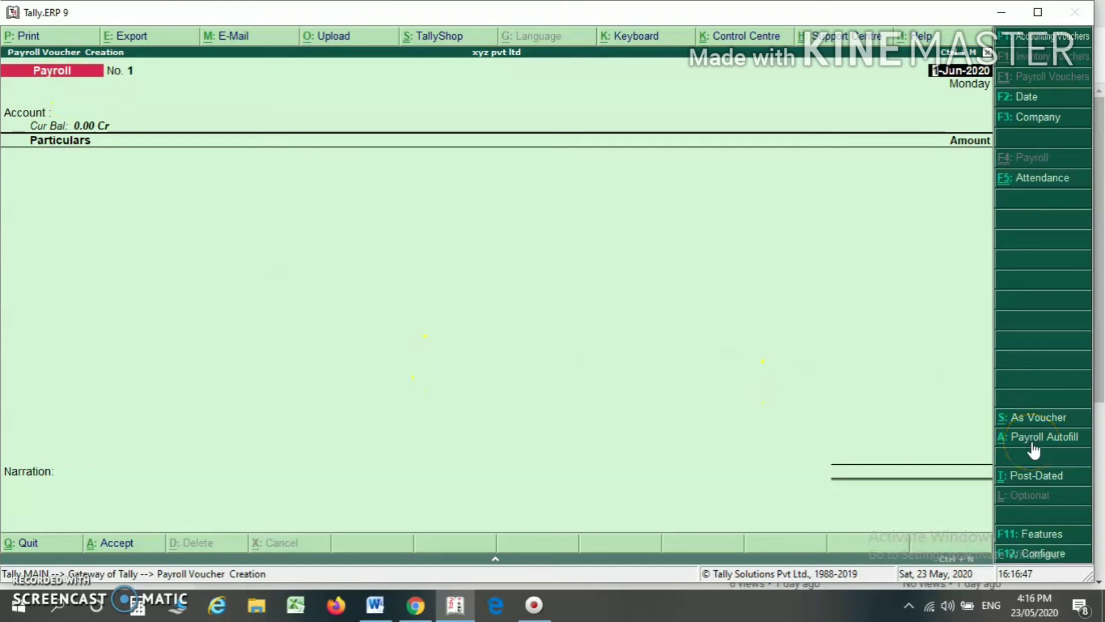
left_click(1045, 450)
left_click(1044, 447)
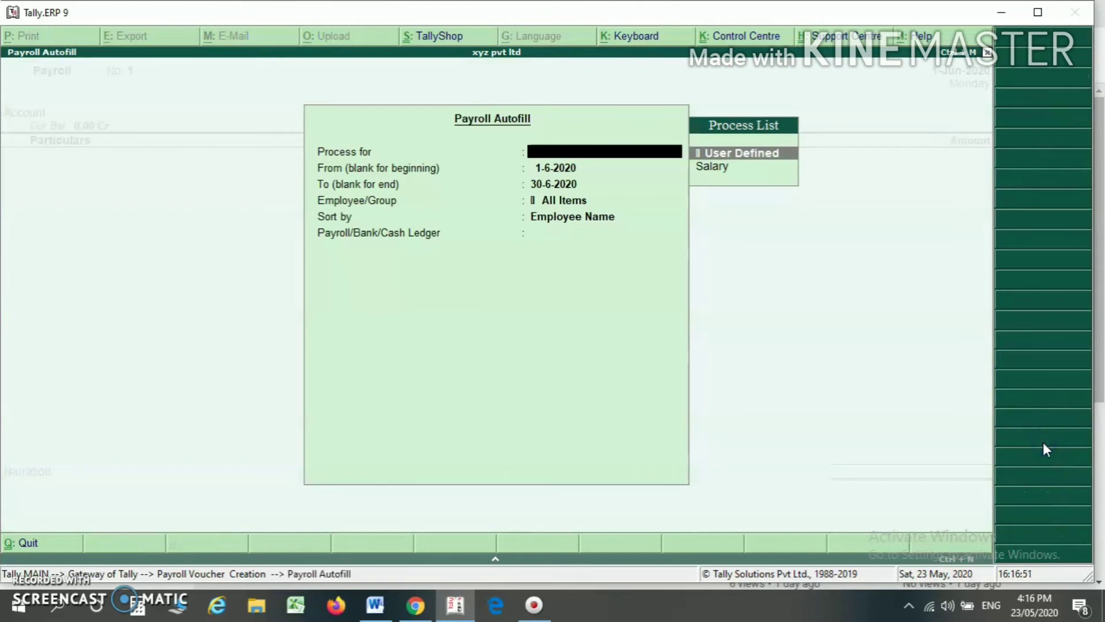
key("Down")
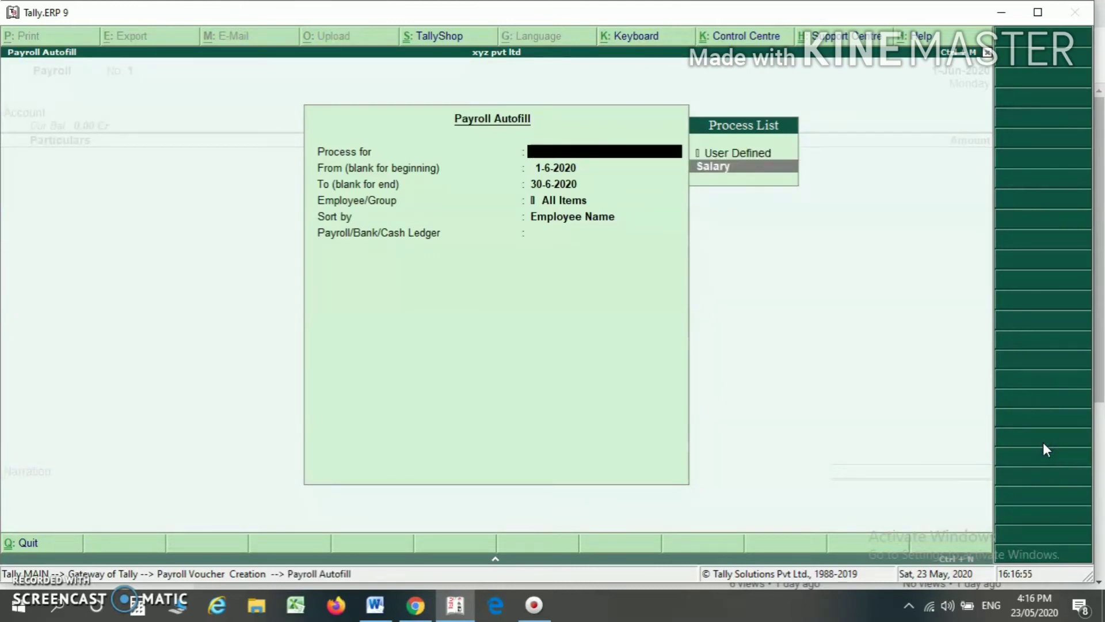
key("Return")
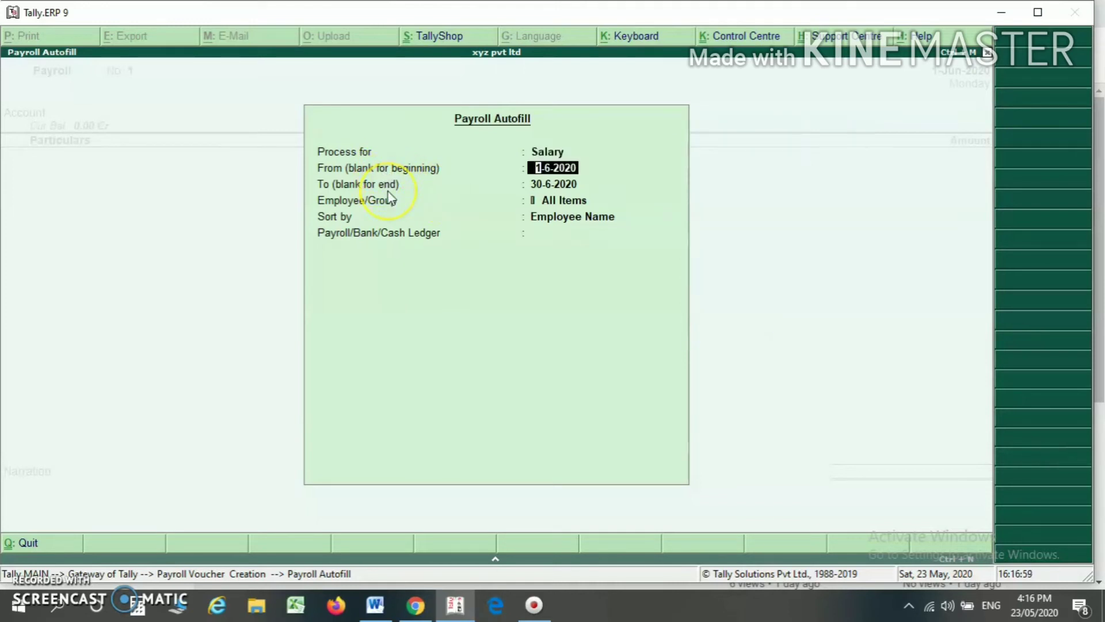
Set the Payroll Autofill period from 1-4-2020 to 30-4-2020
type("3")
key("BackSpace")
type("1.4.2020")
key("Return")
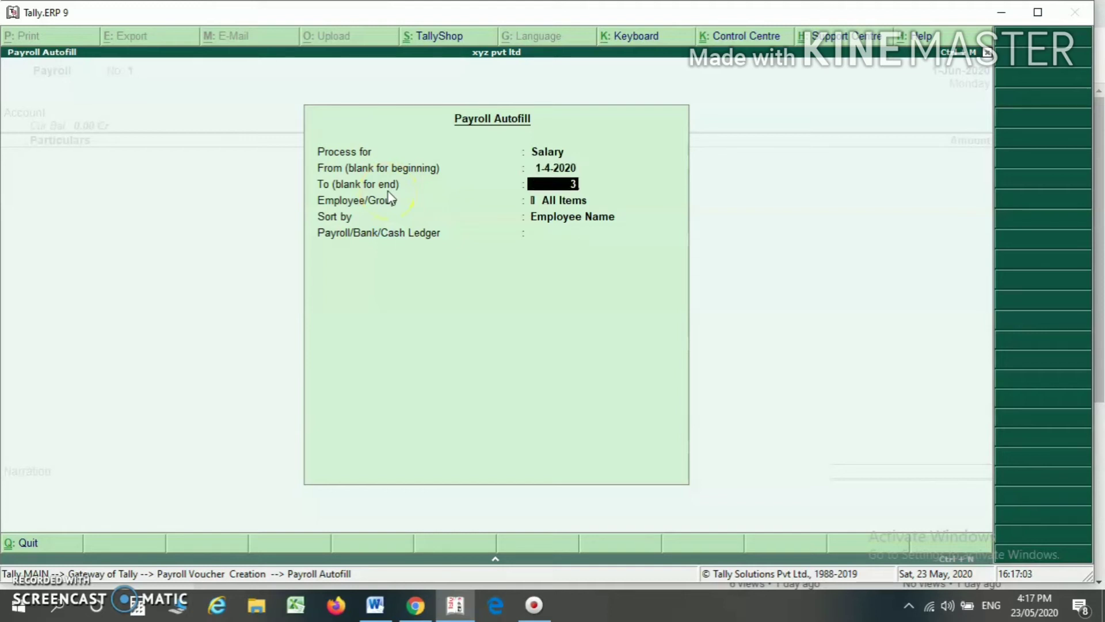
type("30.4.2020")
key("Return")
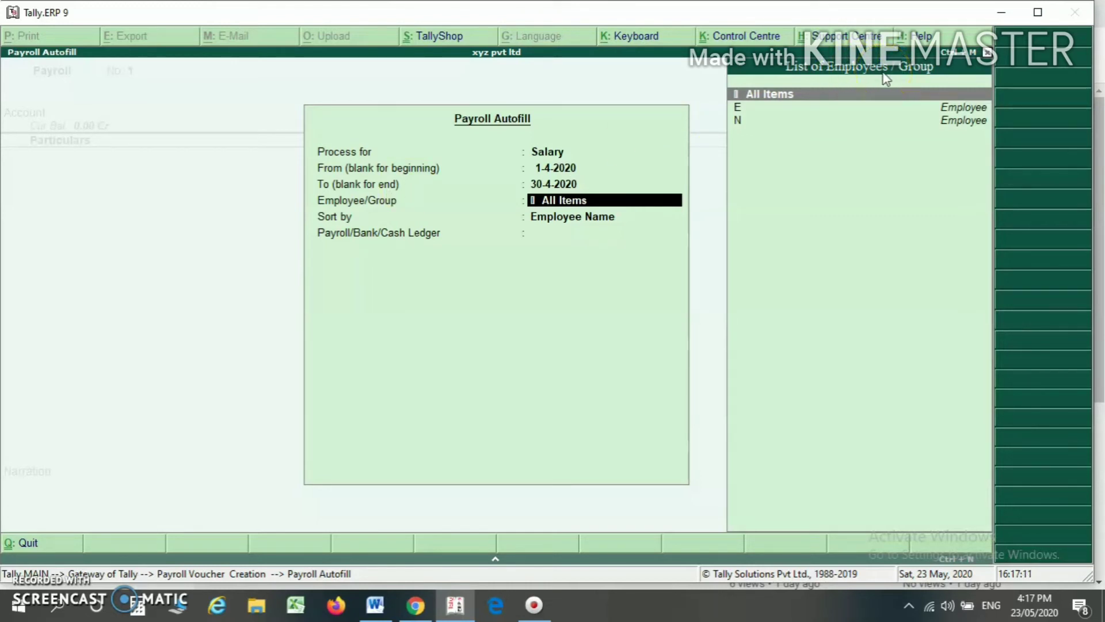
Fill the payroll voucher for All Items sorted by Employee Name, paid from Dena Bank, with mode of payment/transaction type set to No
key("Return")
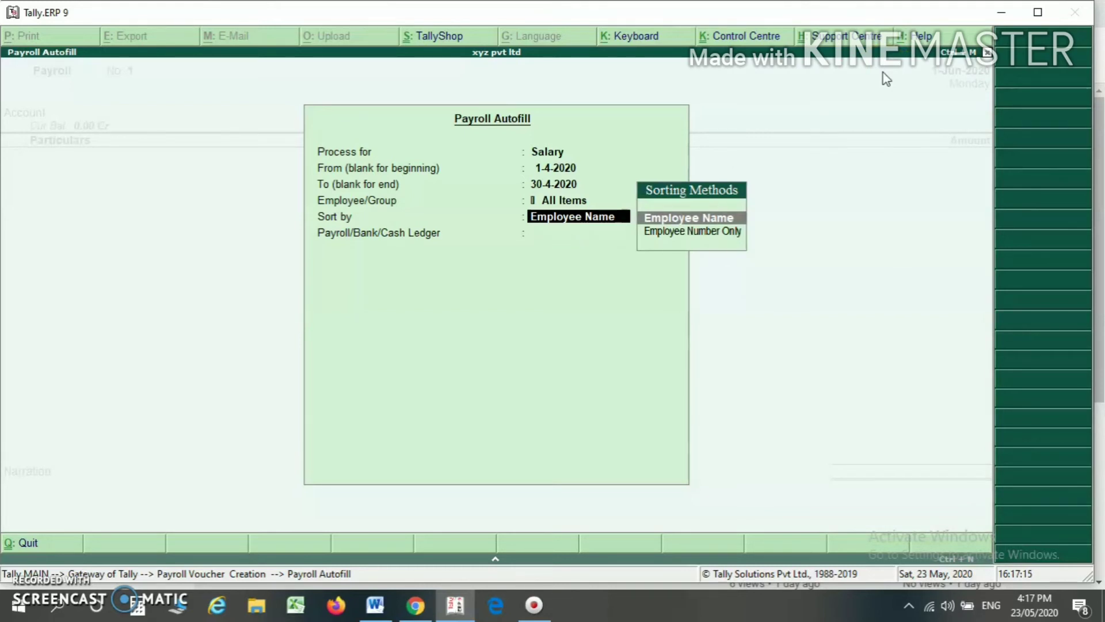
key("Return")
key("BackSpace")
key("Return")
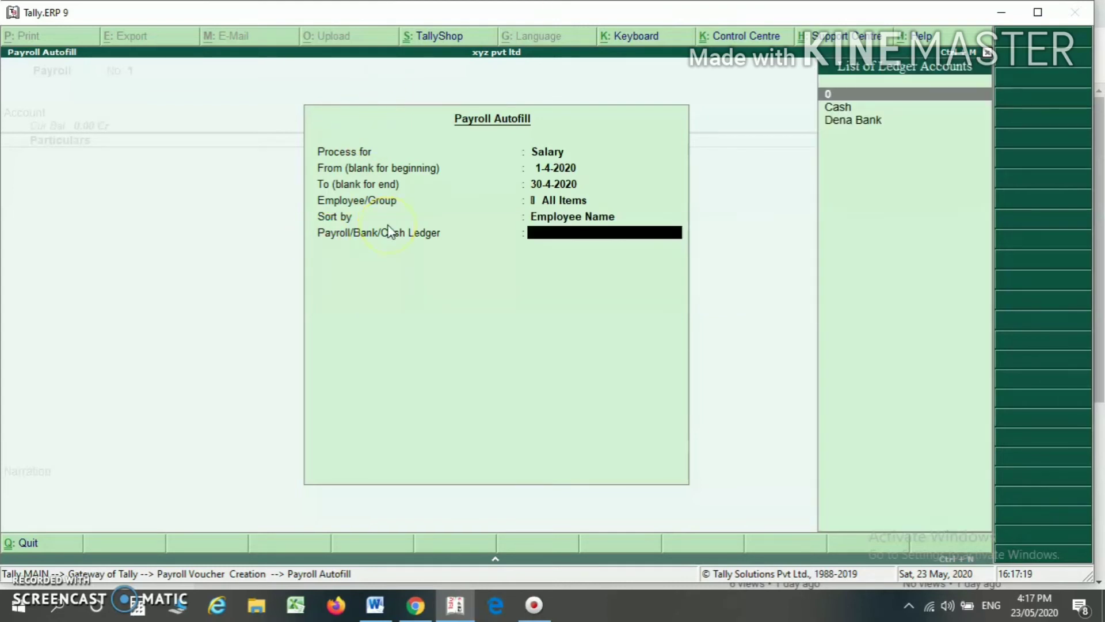
key("Down")
key("Down")
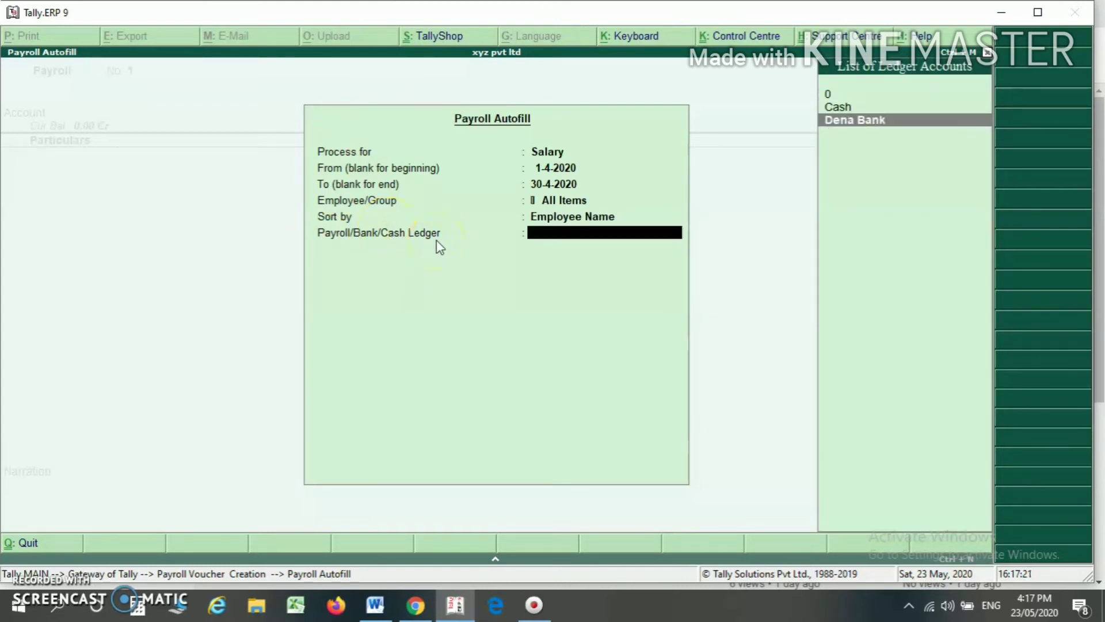
key("Return")
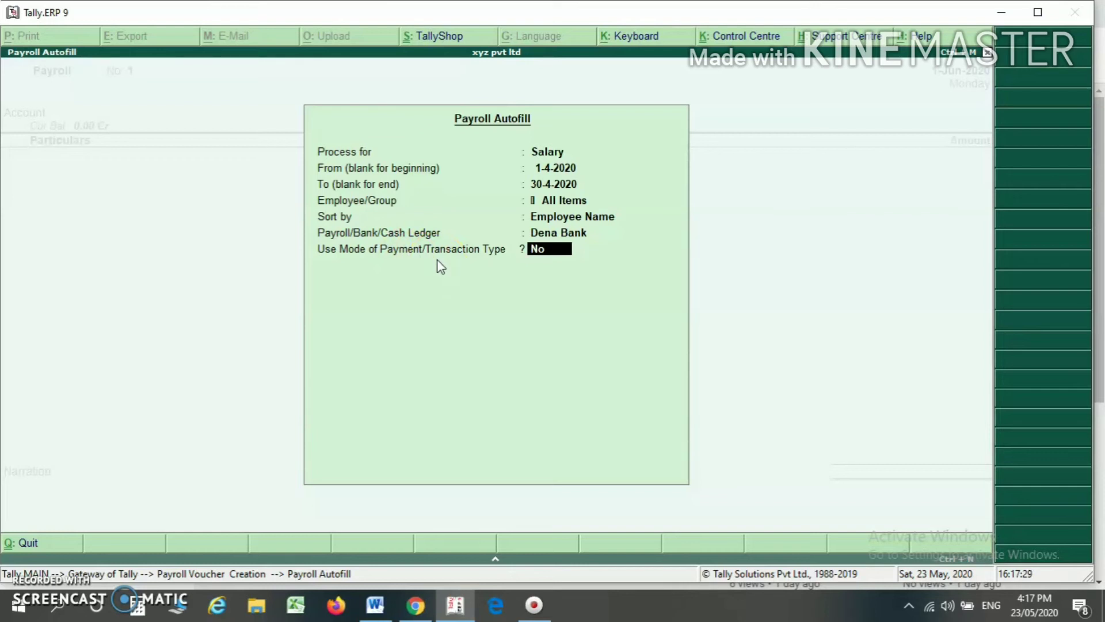
key("Return")
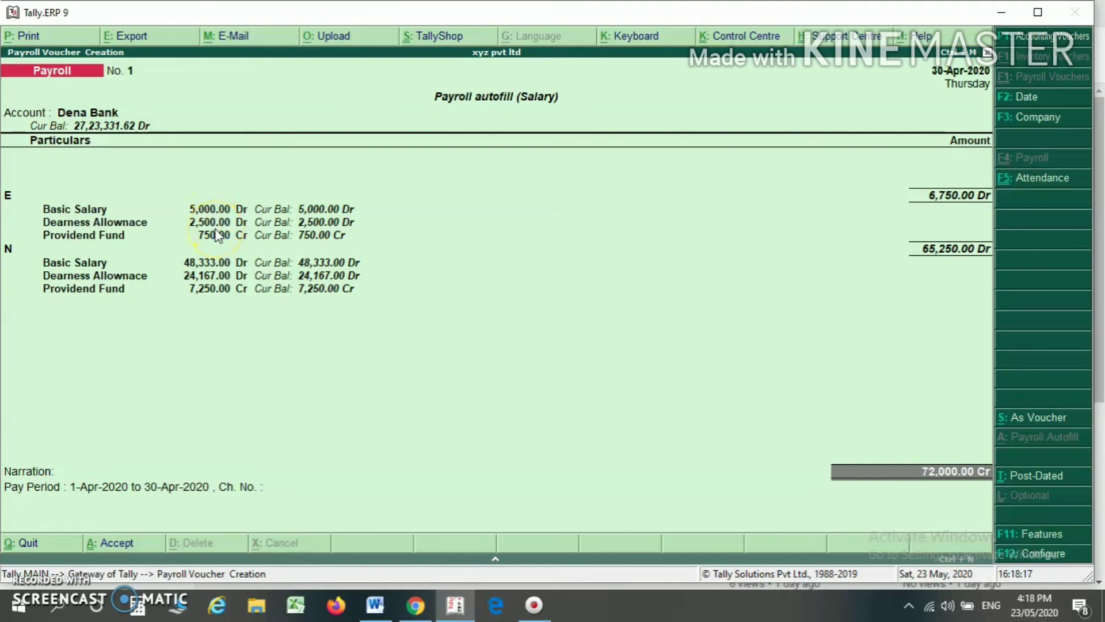
Accept the autofilled salary voucher with its default pay period narration and return to the Gateway of Tally
key("Return")
key("Return")
key("Return")
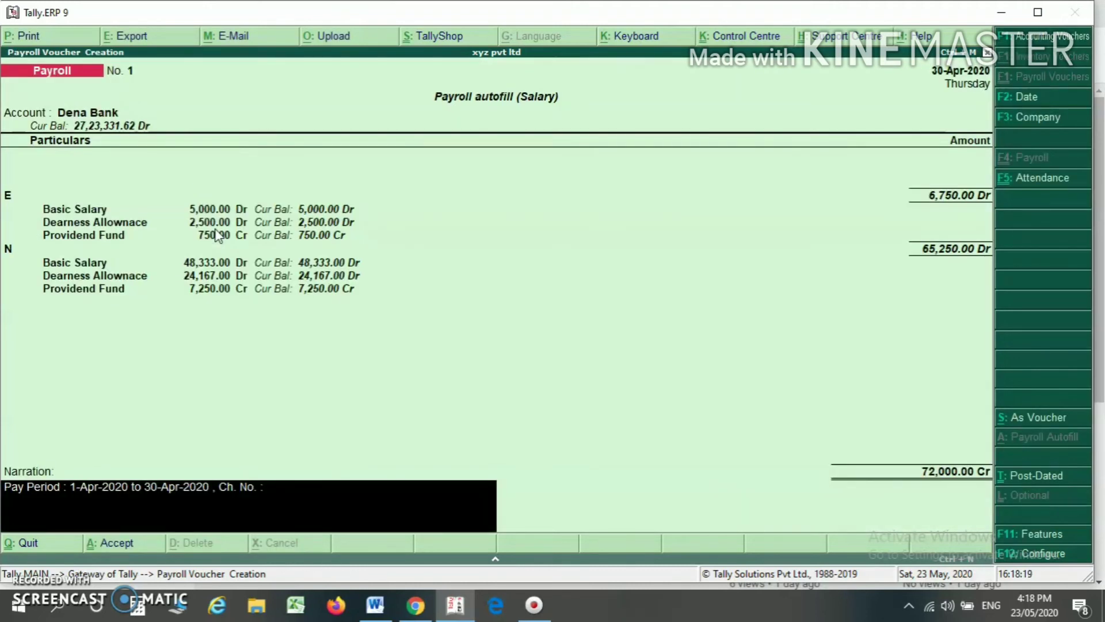
key("Return")
left_click(214, 229)
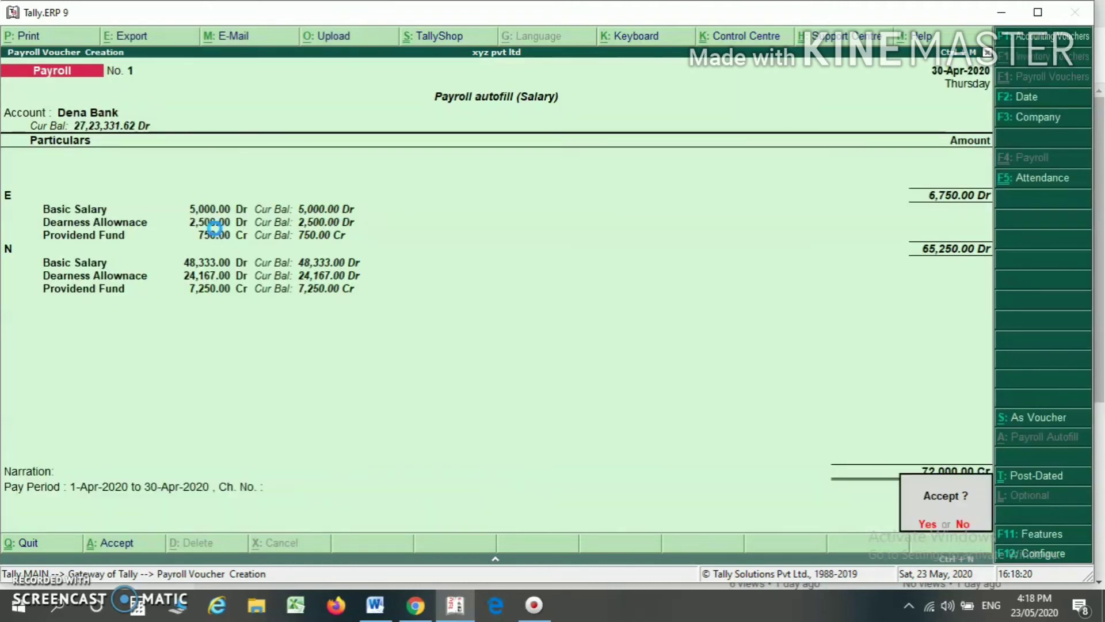
key("Return")
key("Escape")
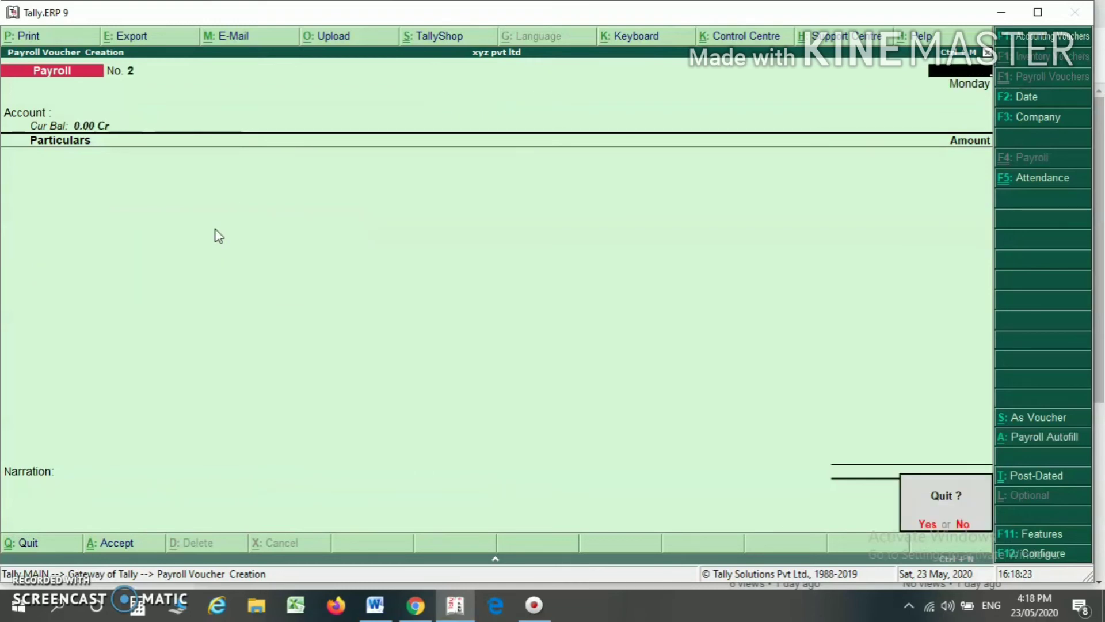
key("Return")
key("Escape")
key("Escape")
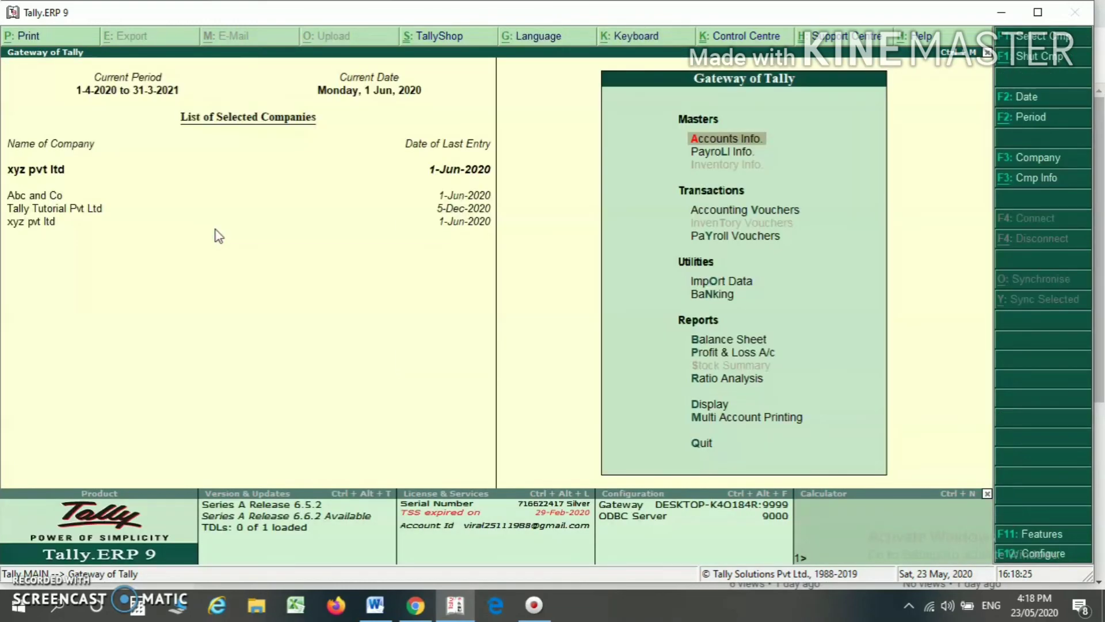
Open the Statements of Payroll from the payroll reports
left_click(703, 406)
key("Down")
key("Down")
key("Down")
key("Down")
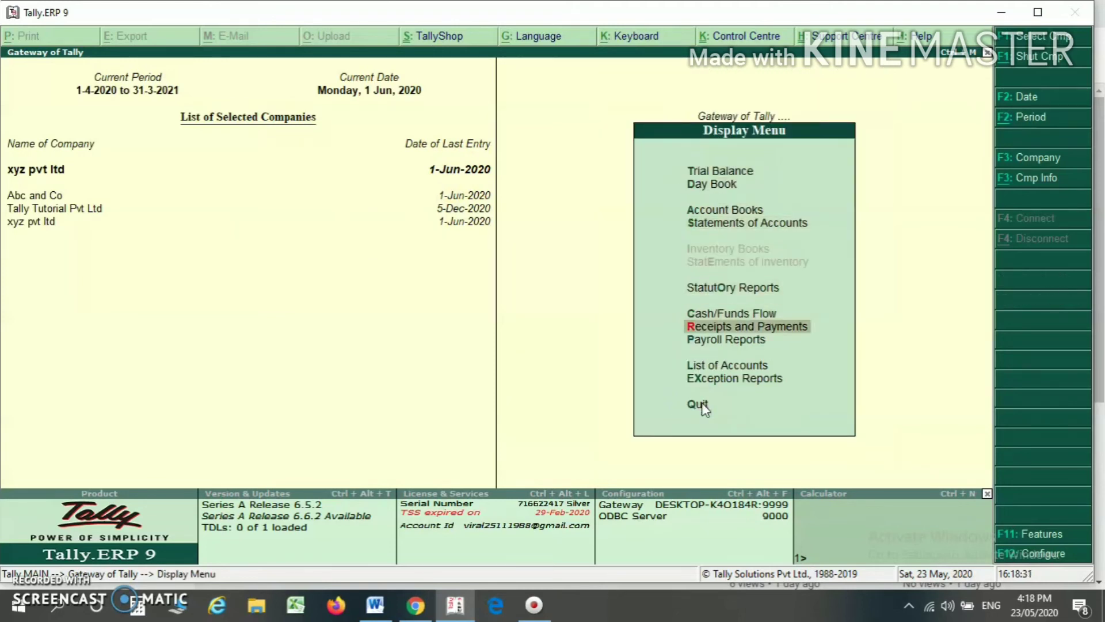
left_click(733, 342)
key("Up")
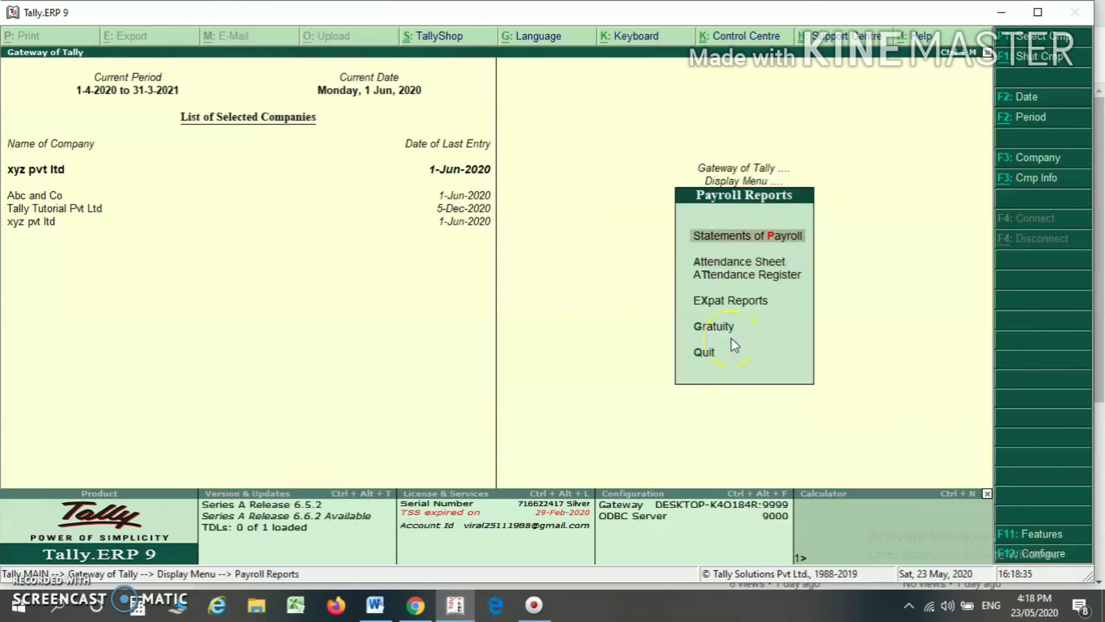
key("Return")
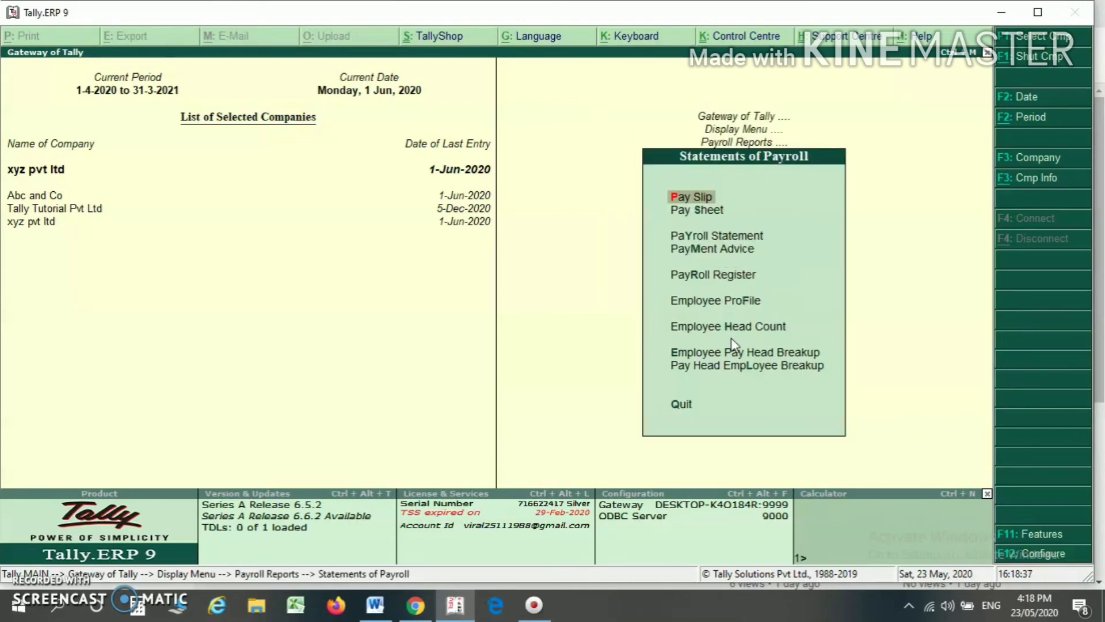
Open the single pay slip report for employee E
key("Escape")
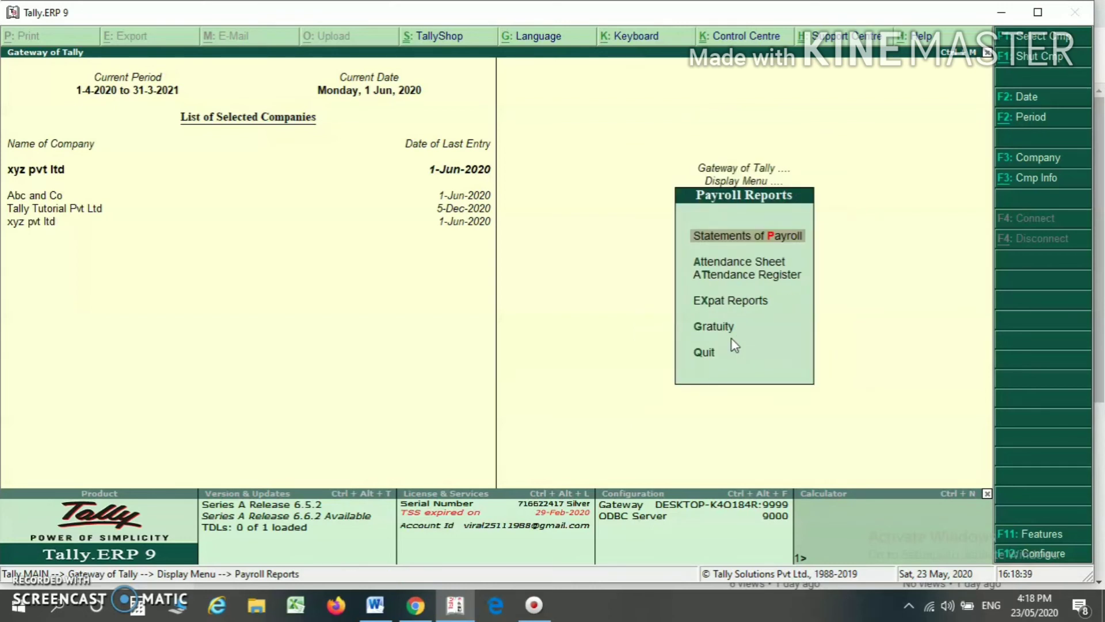
key("Return")
key("Return")
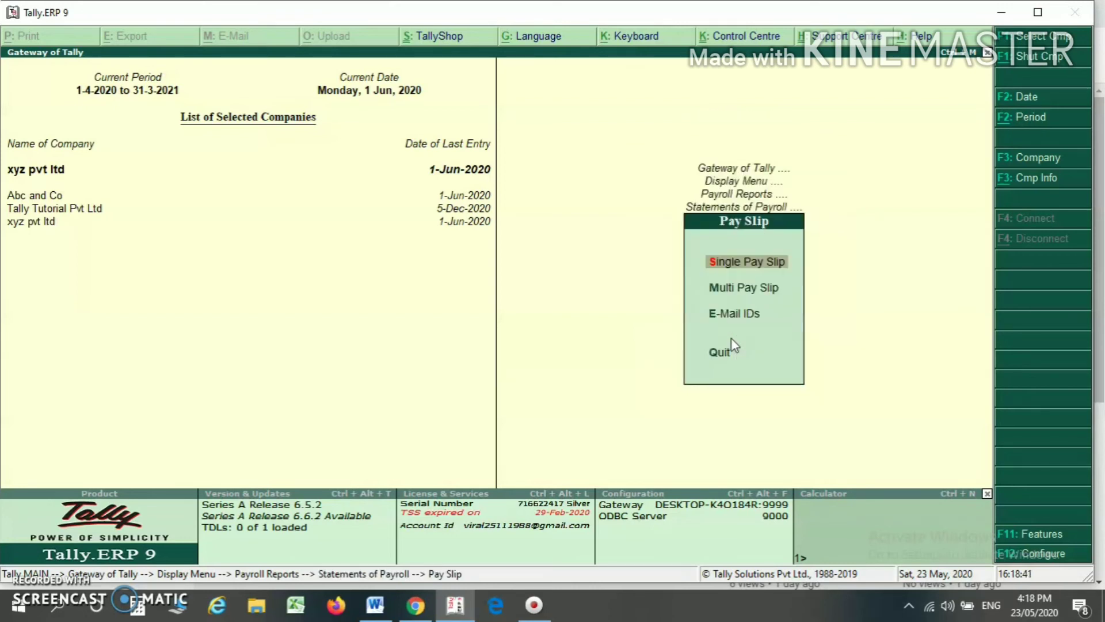
key("Escape")
key("Return")
left_click(741, 266)
key("Return")
key("Return")
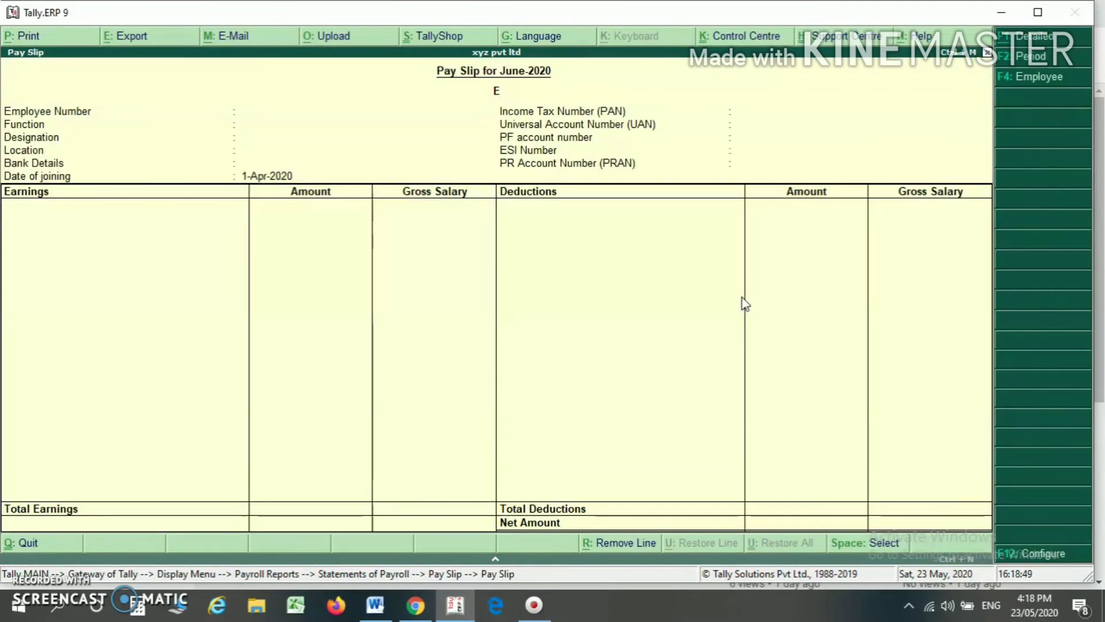
Set the pay slip period from 1-4-2020 to 30-4-2020 for employee E
key("F2")
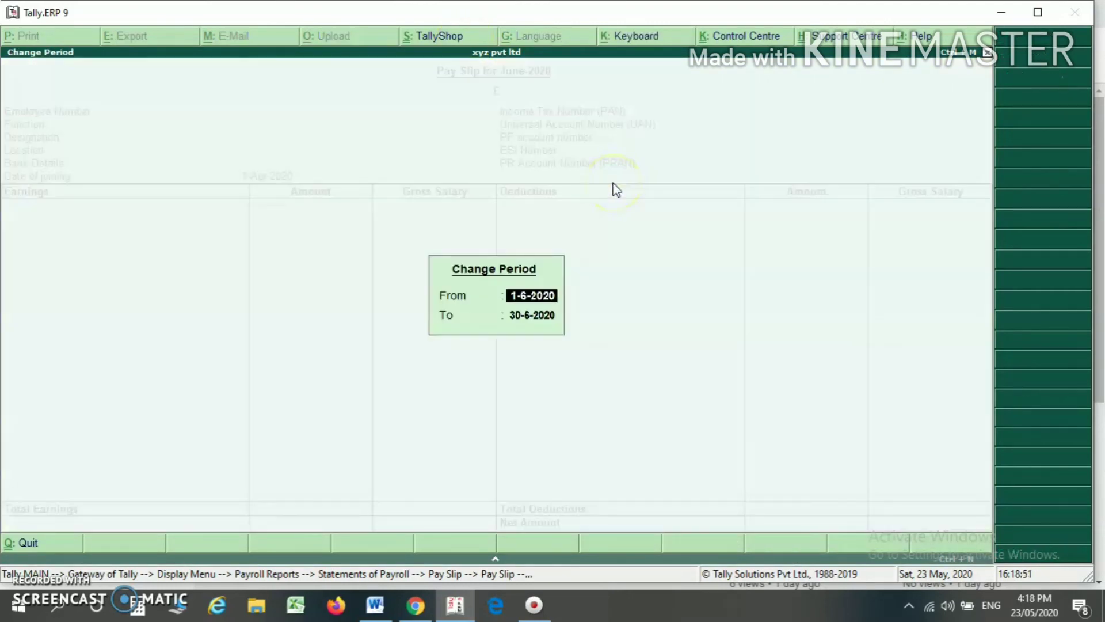
type("1.4.2020")
key("Return")
type("30.4.2020")
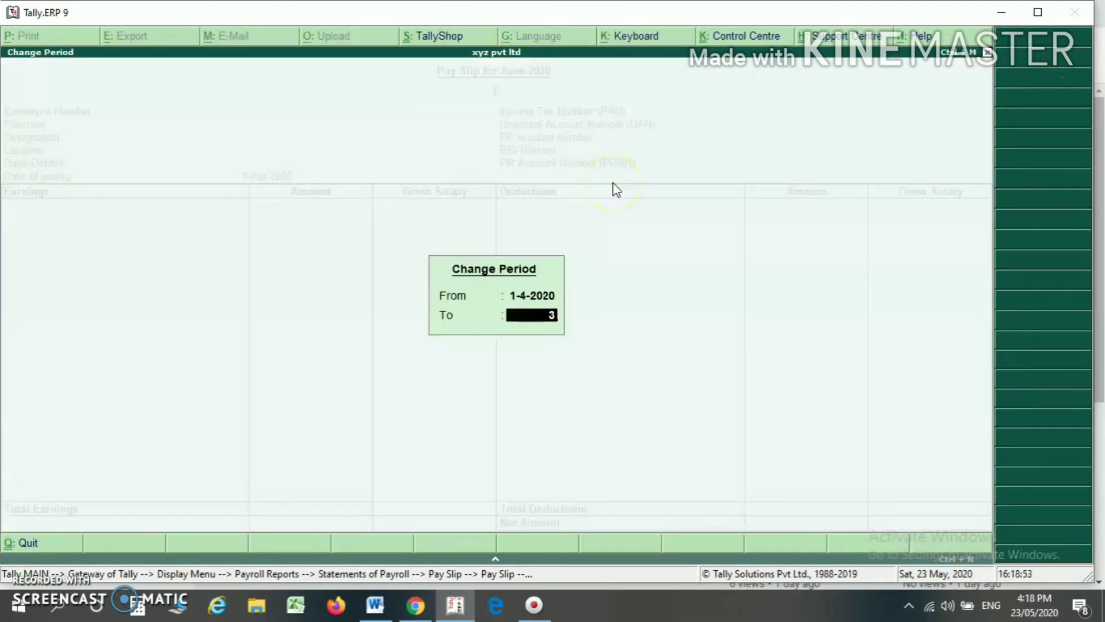
key("Return")
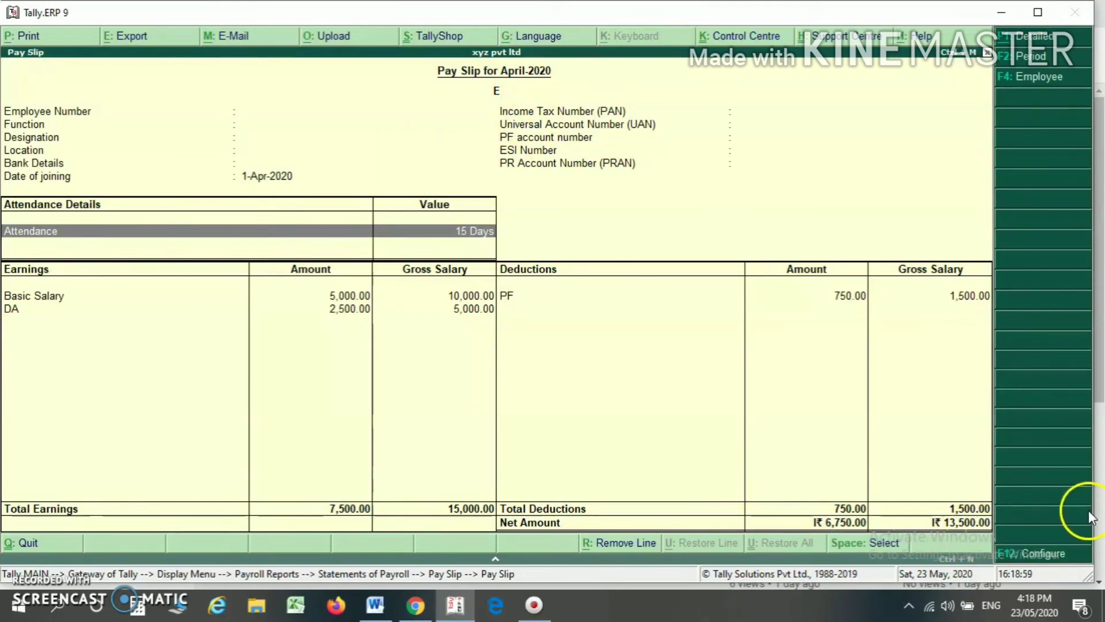
Close the pay slip and display the Payroll Statement for the Basic Salary pay head from 1-Apr-2020 to 1-Jun-2020
key("Escape")
key("Escape")
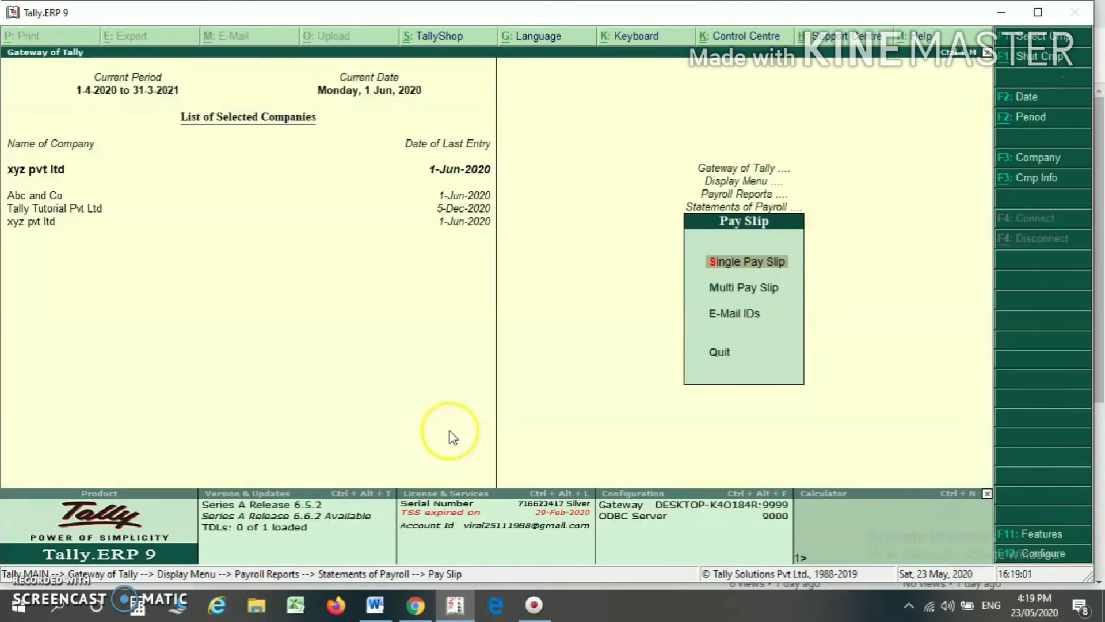
key("Escape")
key("Down")
key("Down")
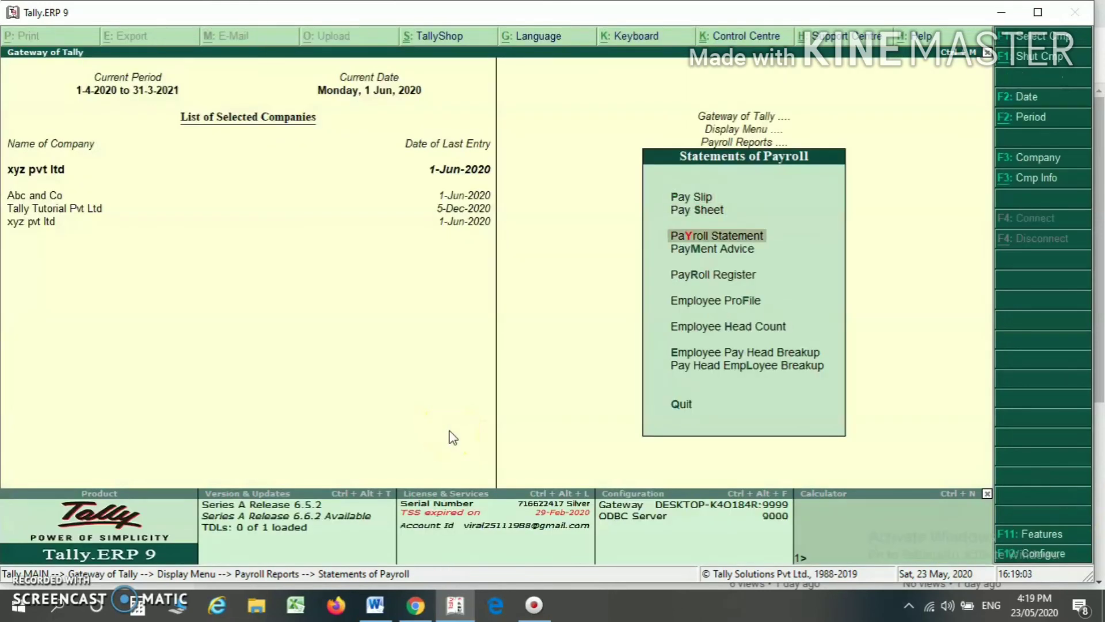
key("Return")
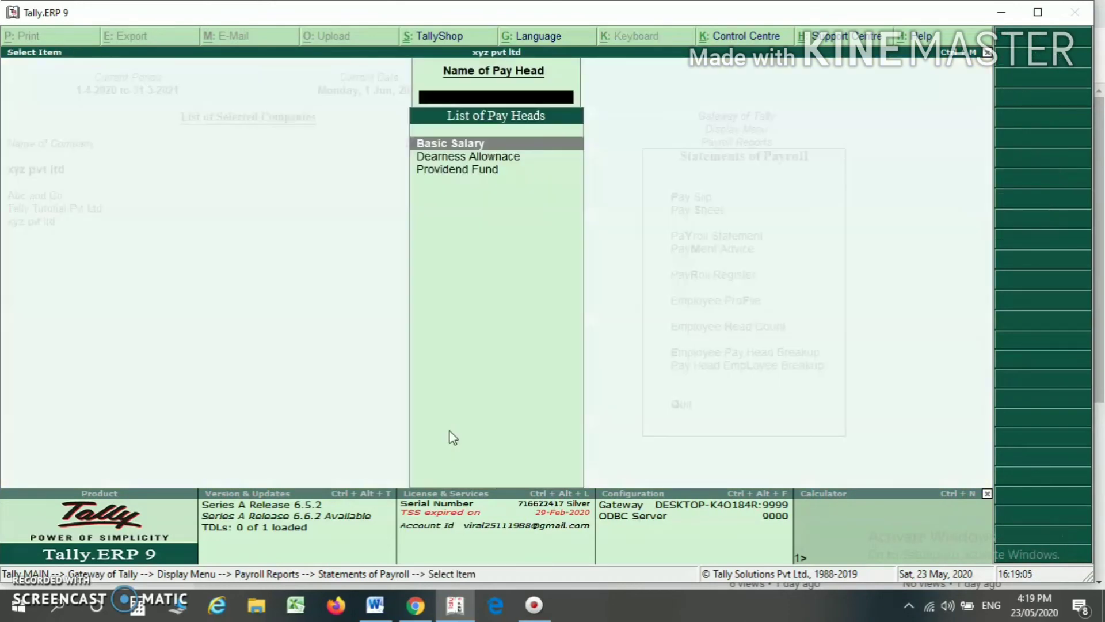
key("Return")
key("F2")
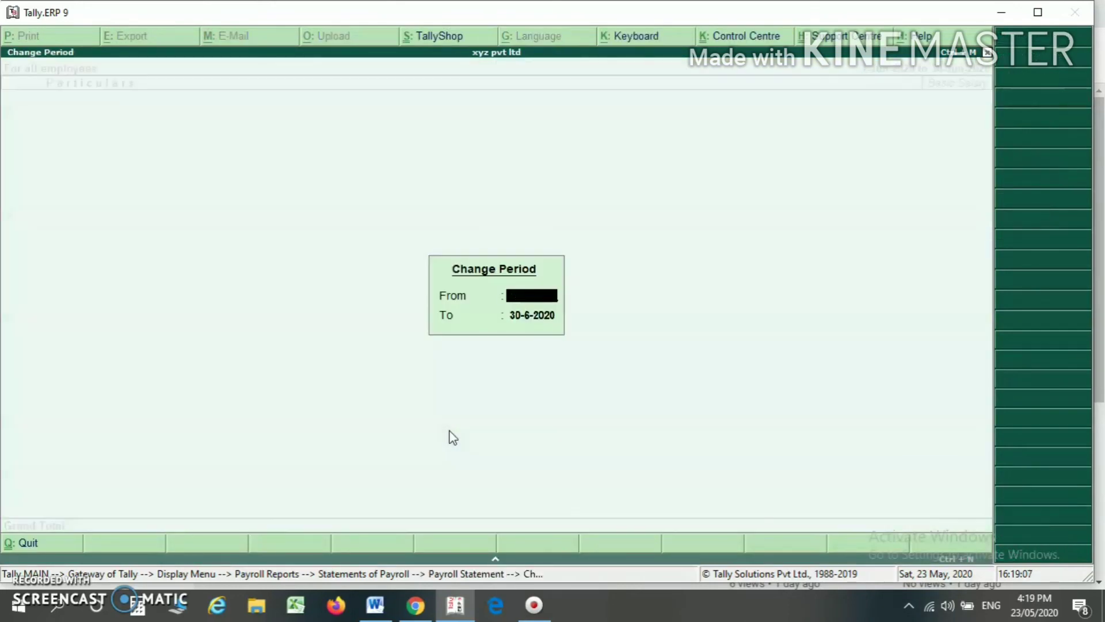
key("Return")
key("Return")
key("Down")
key("Down")
key("Up")
key("Up")
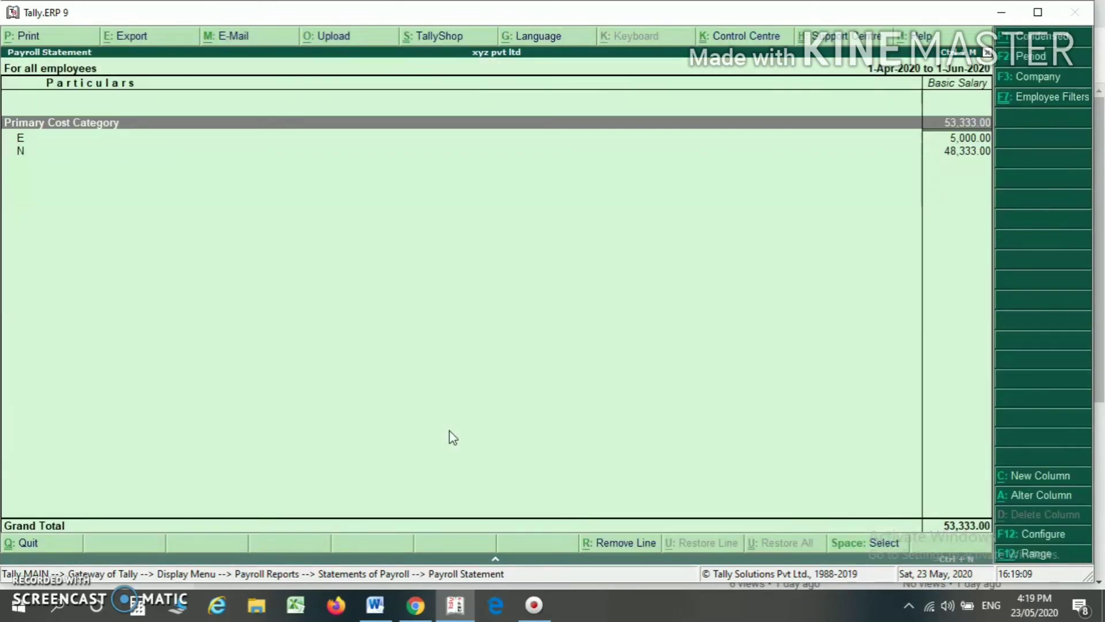
Examine employee E's Basic Salary voucher details from the Payroll Statement and return to the payroll statements list
key("Down")
key("Down")
key("Up")
key("Return")
key("Down")
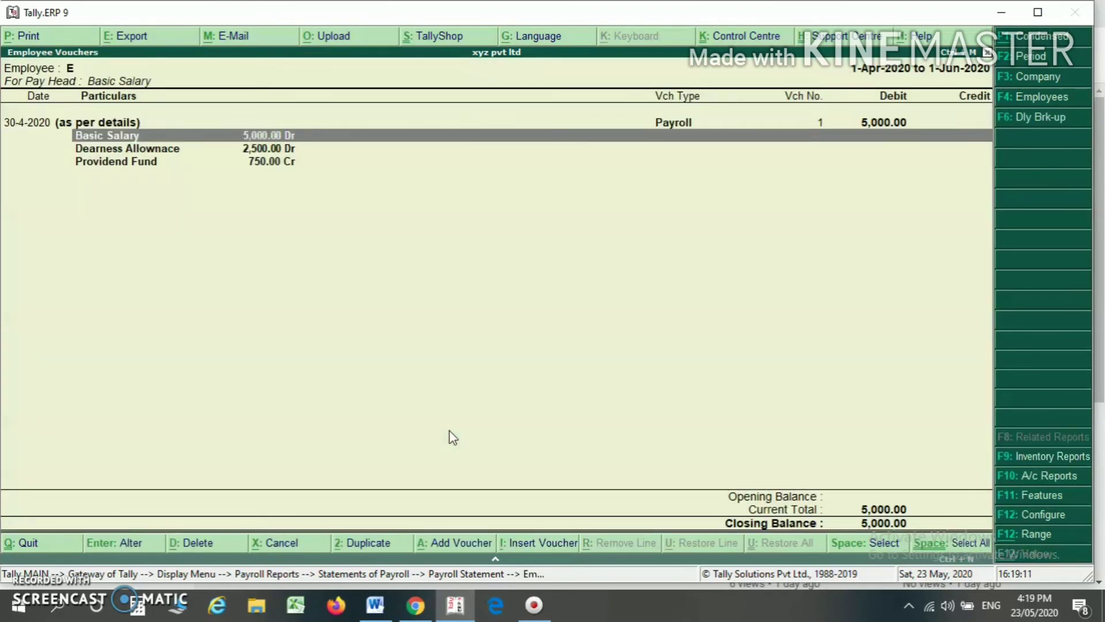
key("Down")
key("Down")
key("Up")
key("Up")
key("Escape")
key("Escape")
key("Escape")
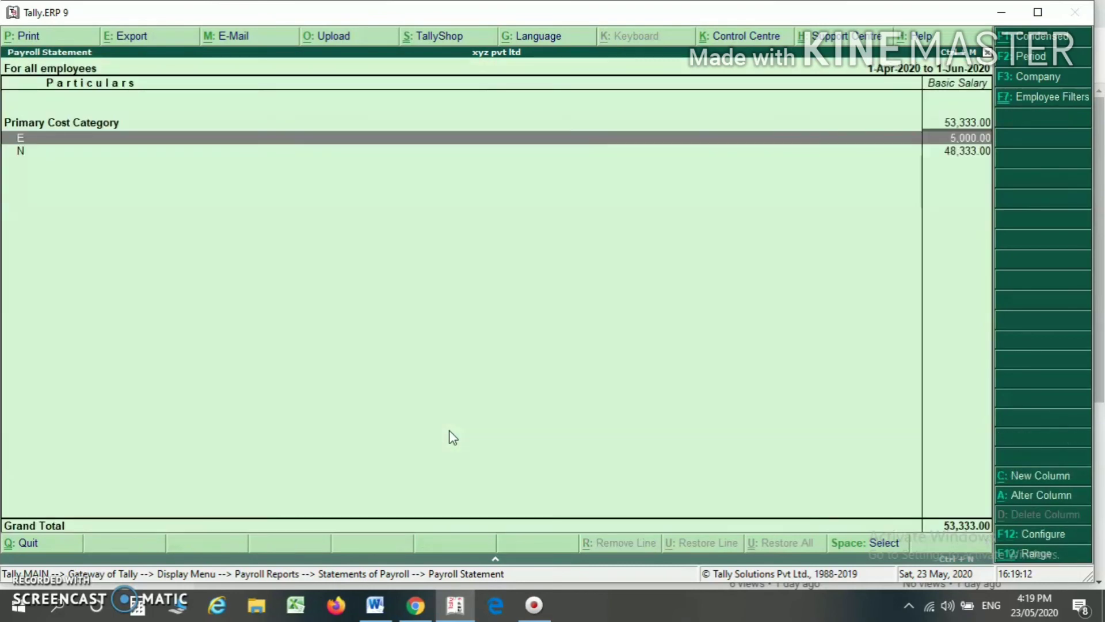
View the Employee Profile report for employee E and close it
key("Down")
key("Down")
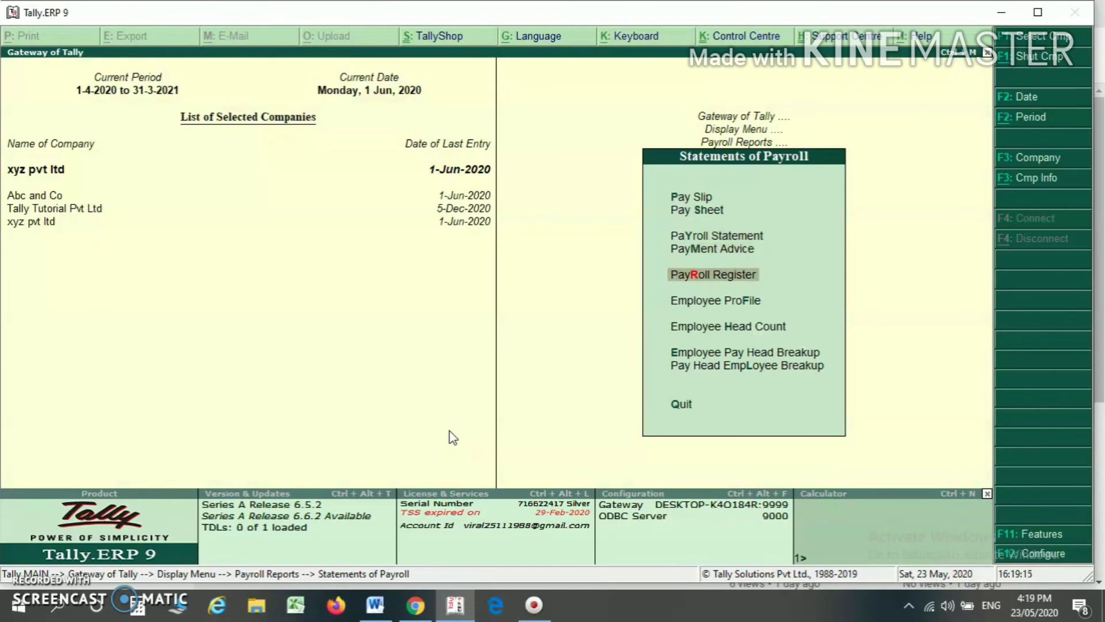
key("Down")
key("Return")
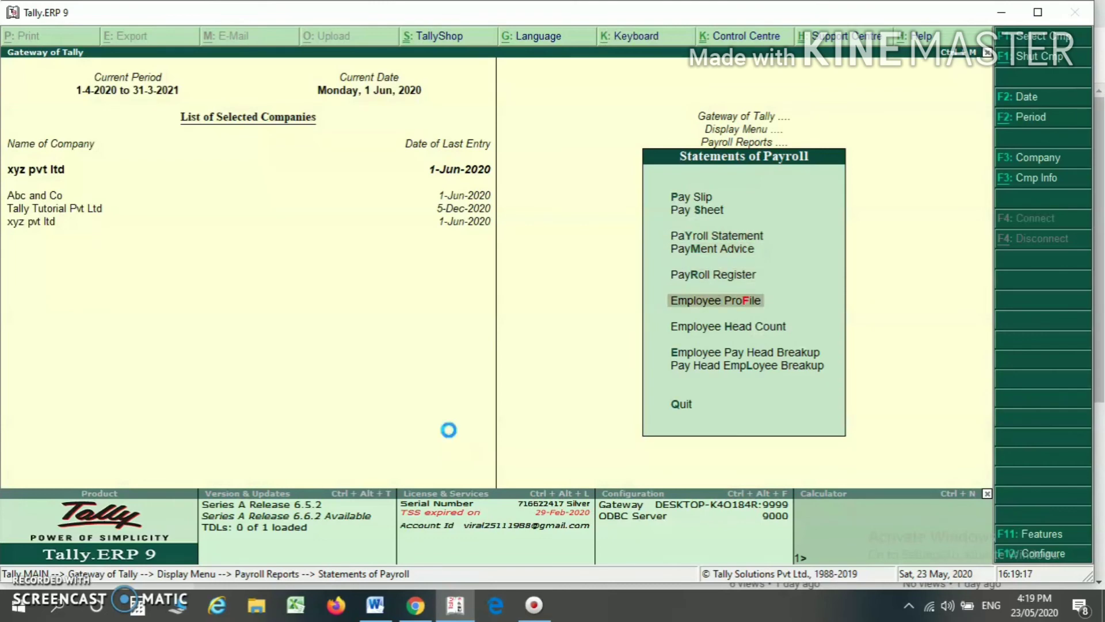
key("Return")
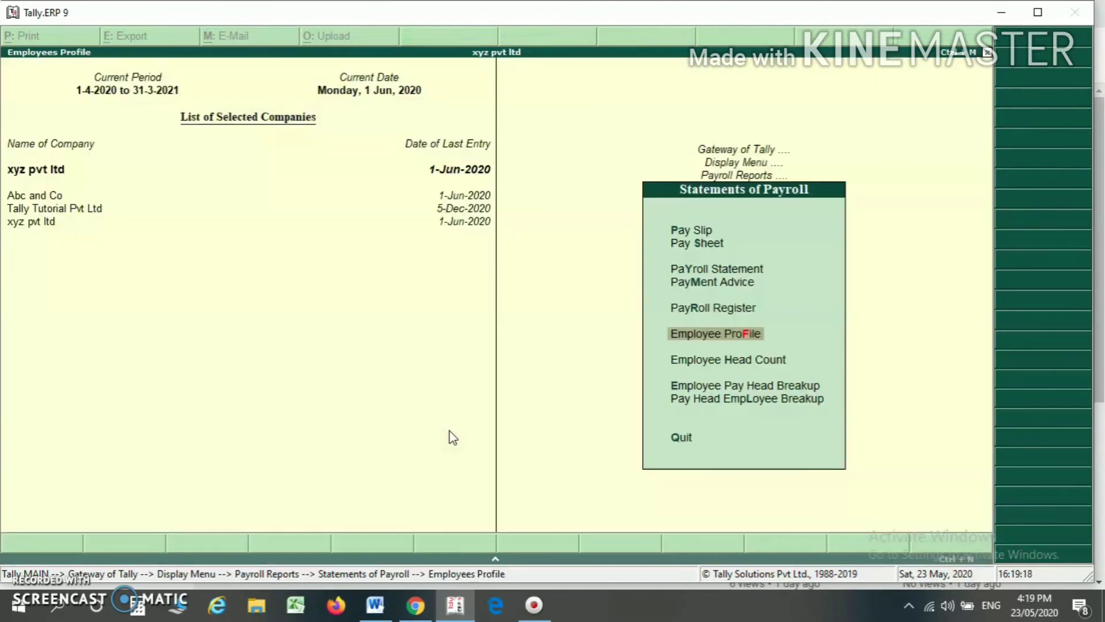
key("Return")
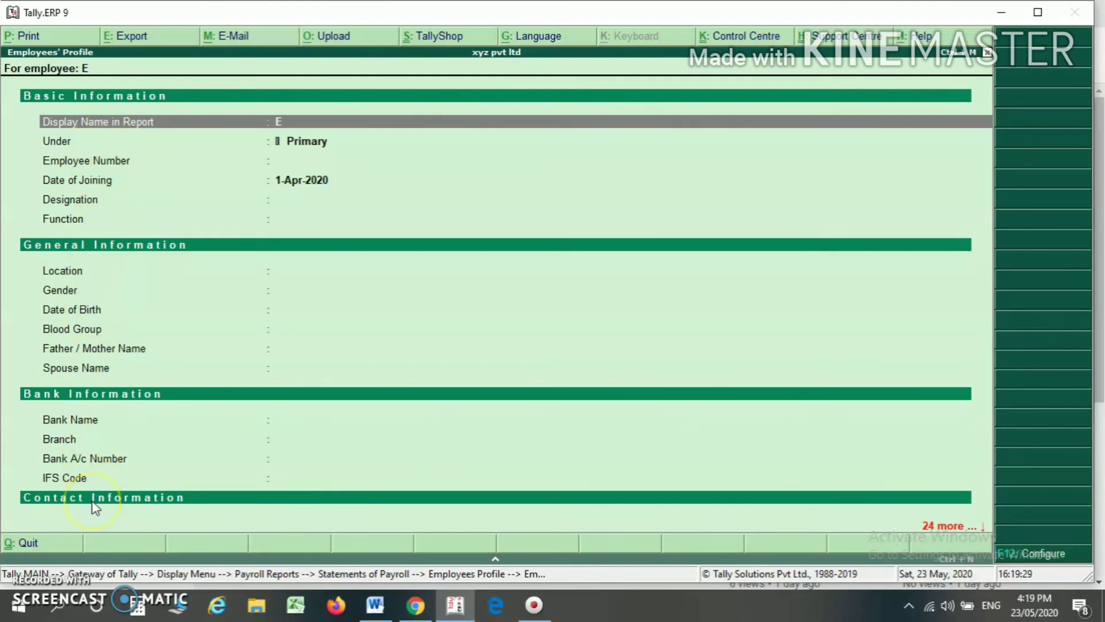
key("Escape")
key("Escape")
key("Escape")
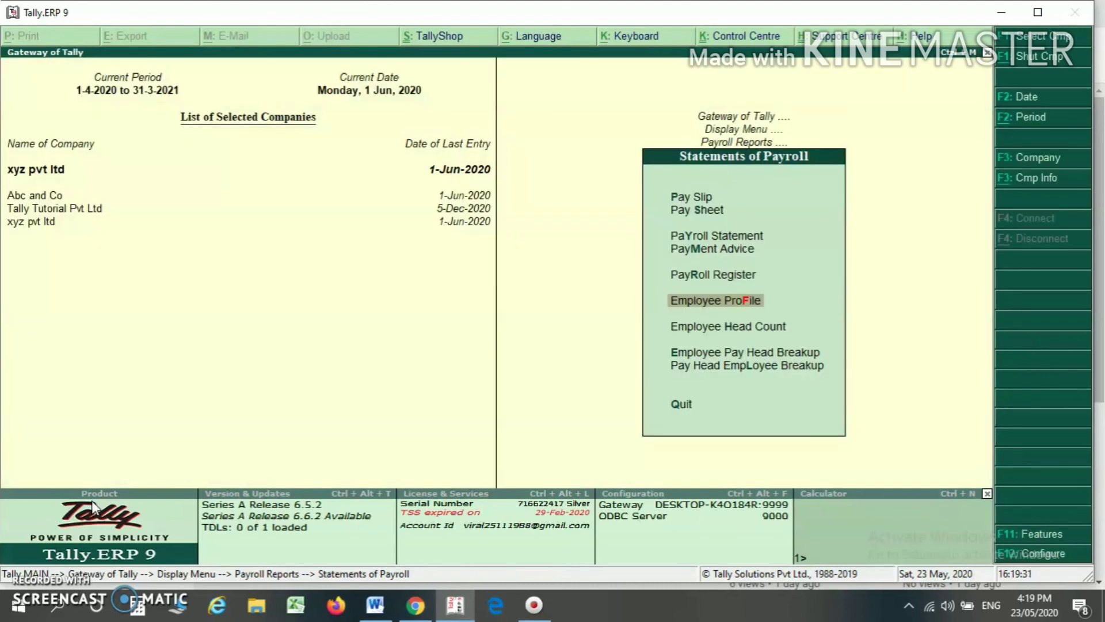
Review the Employee Head Count report with its monthly salary payment summary and close it
key("Down")
key("Down")
key("Up")
key("Up")
key("Down")
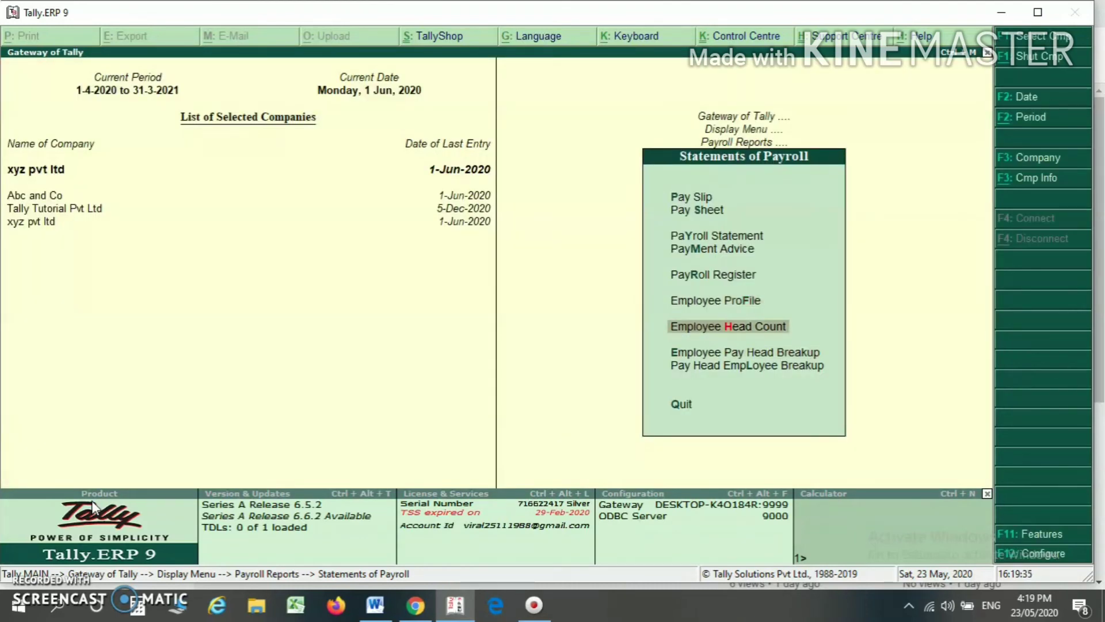
key("Return")
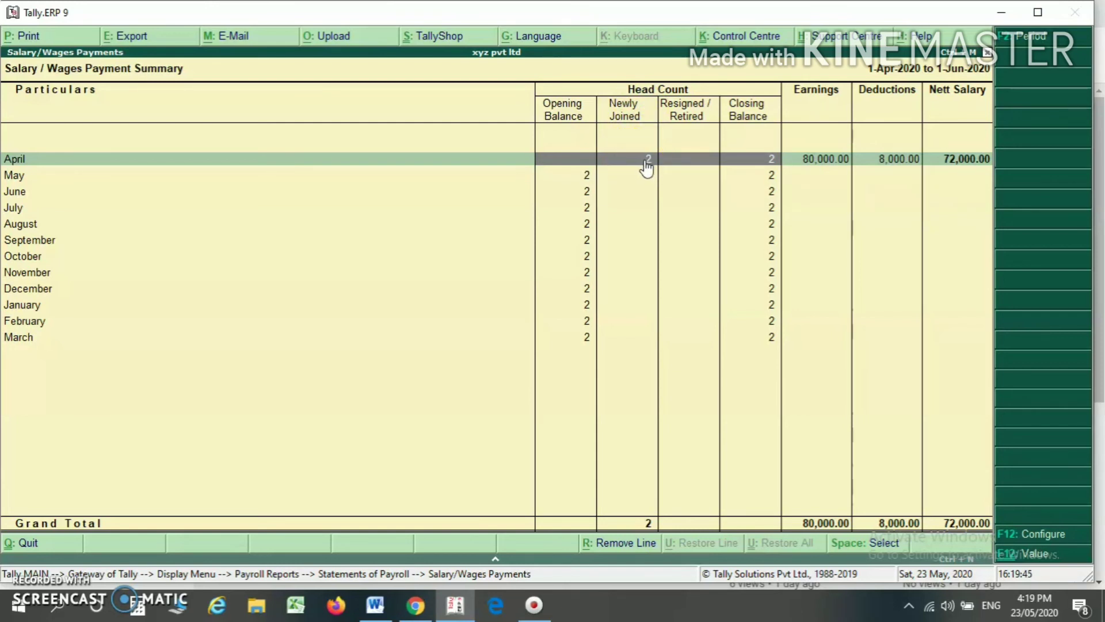
left_click(701, 172)
key("Escape")
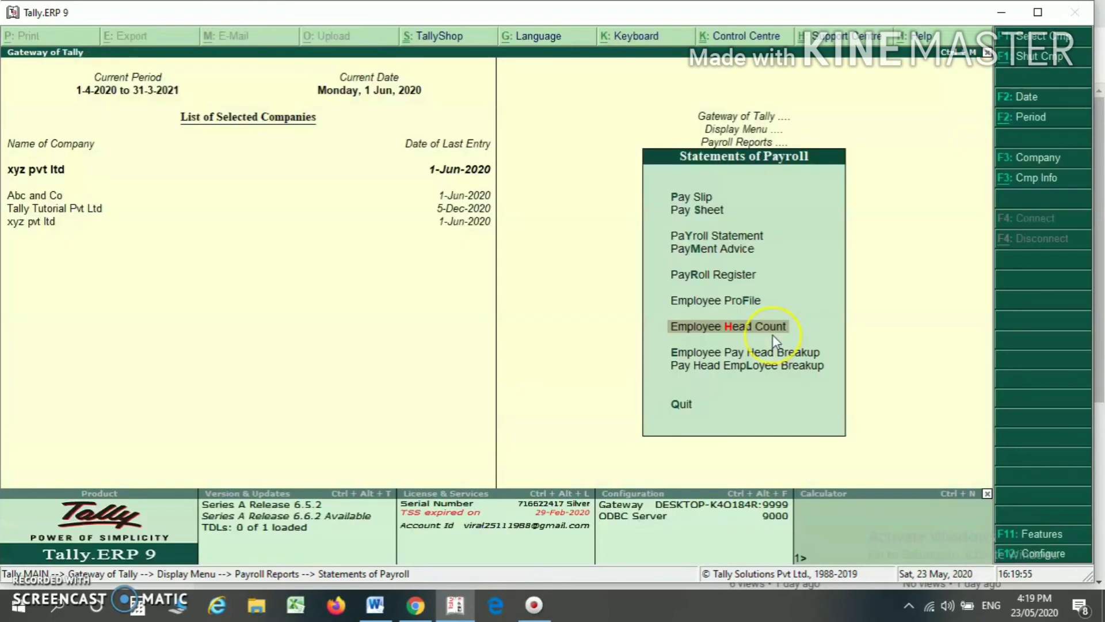
Leave the payroll statements list and display the Attendance Register from Payroll Reports
key("Down")
key("Escape")
key("Down")
key("Down")
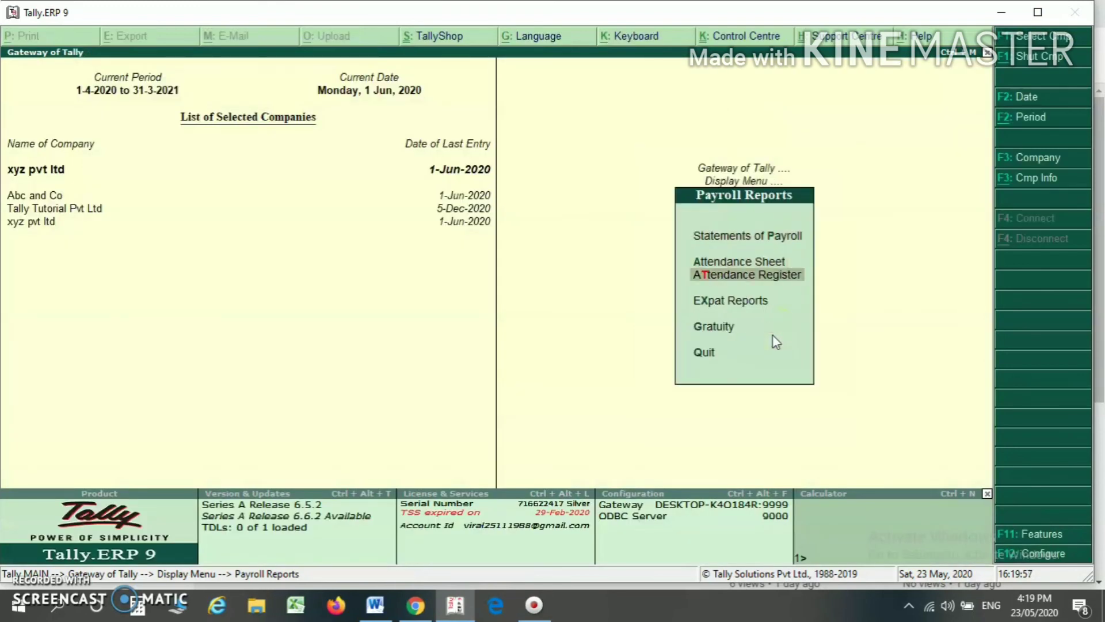
key("Return")
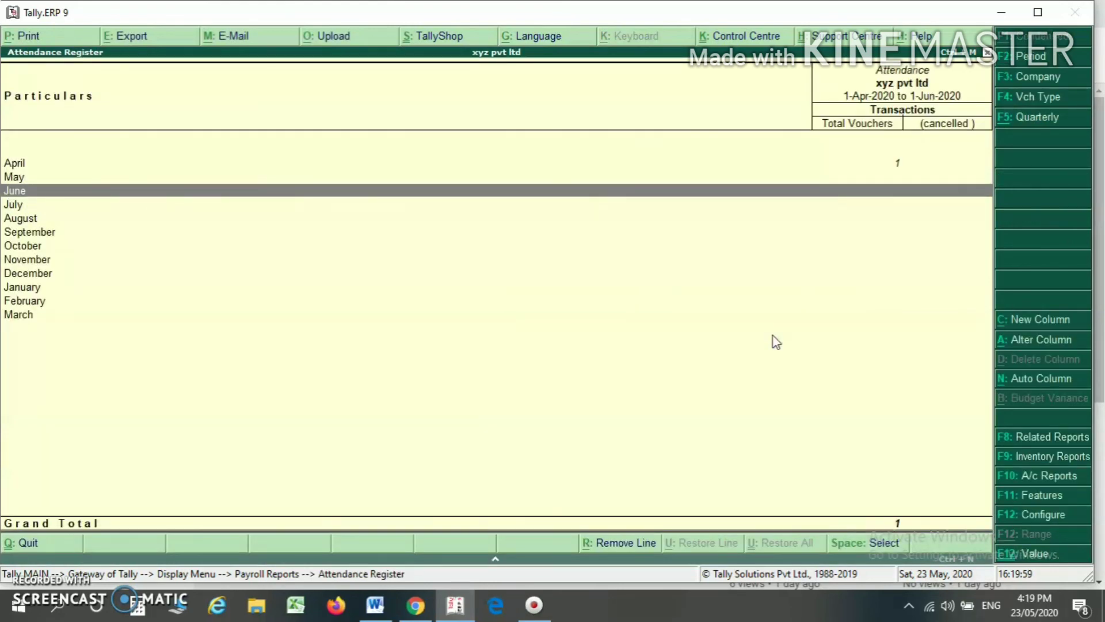
Examine April's attendance voucher for employees E and N, and close the voucher and the Attendance Register
key("Up")
key("Up")
key("Return")
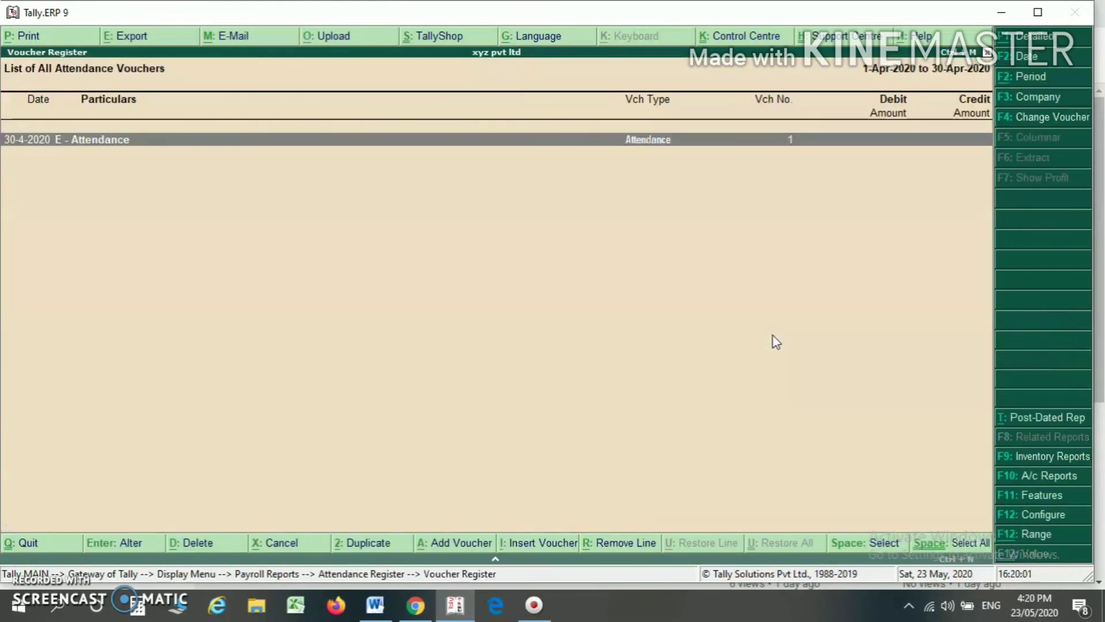
key("Return")
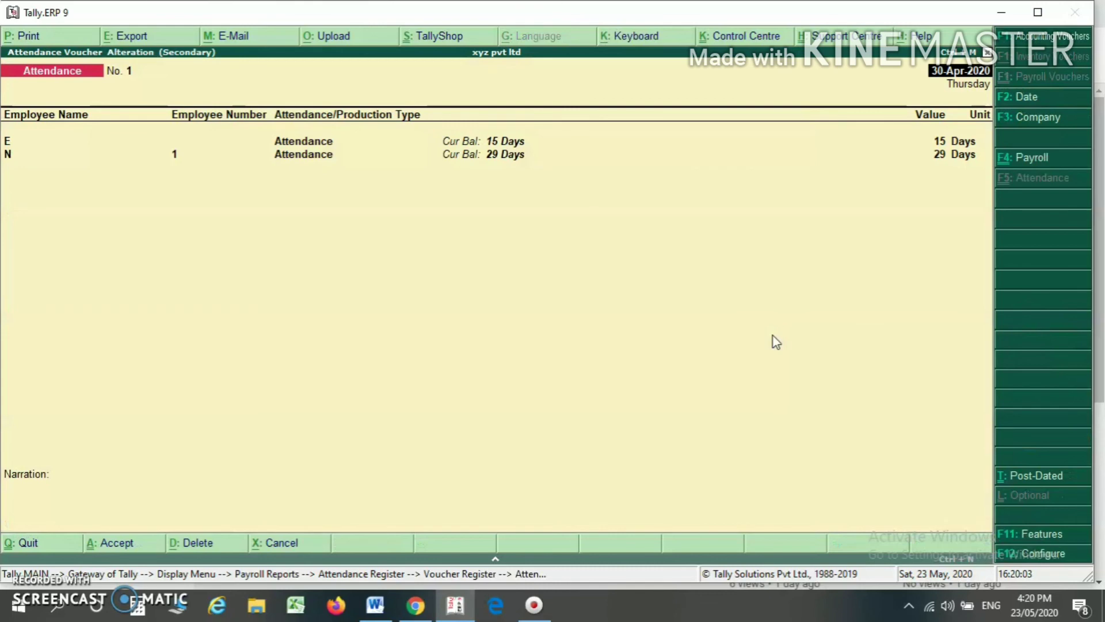
key("Escape")
key("Return")
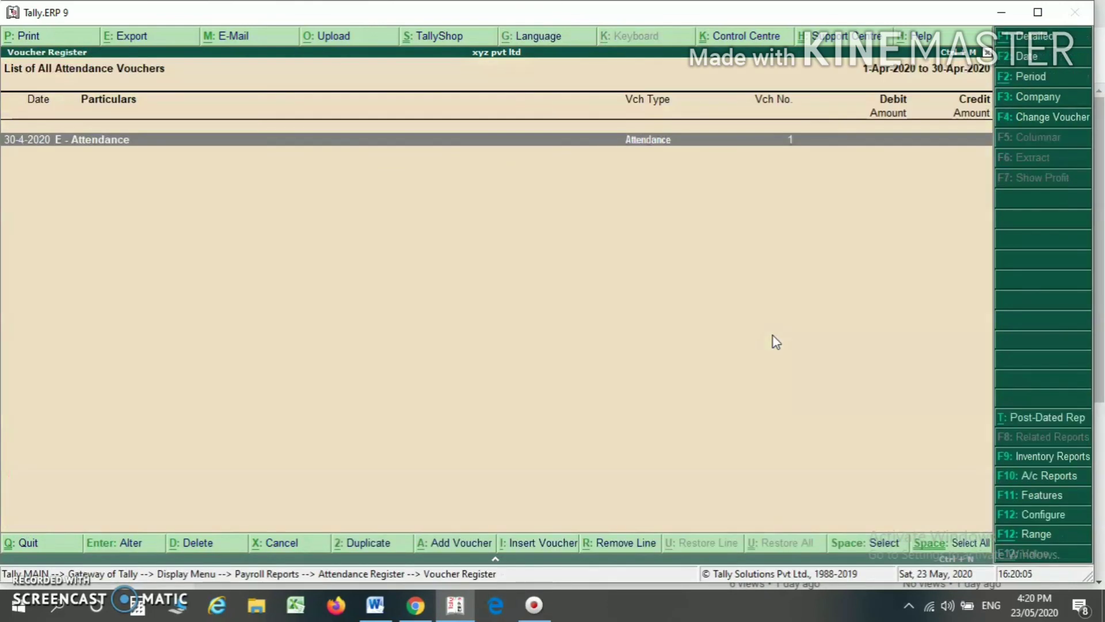
key("Escape")
key("Escape")
Display the Pay Head Employee Breakup report for employee E from Statements of Payroll
key("Up")
key("Up")
key("Return")
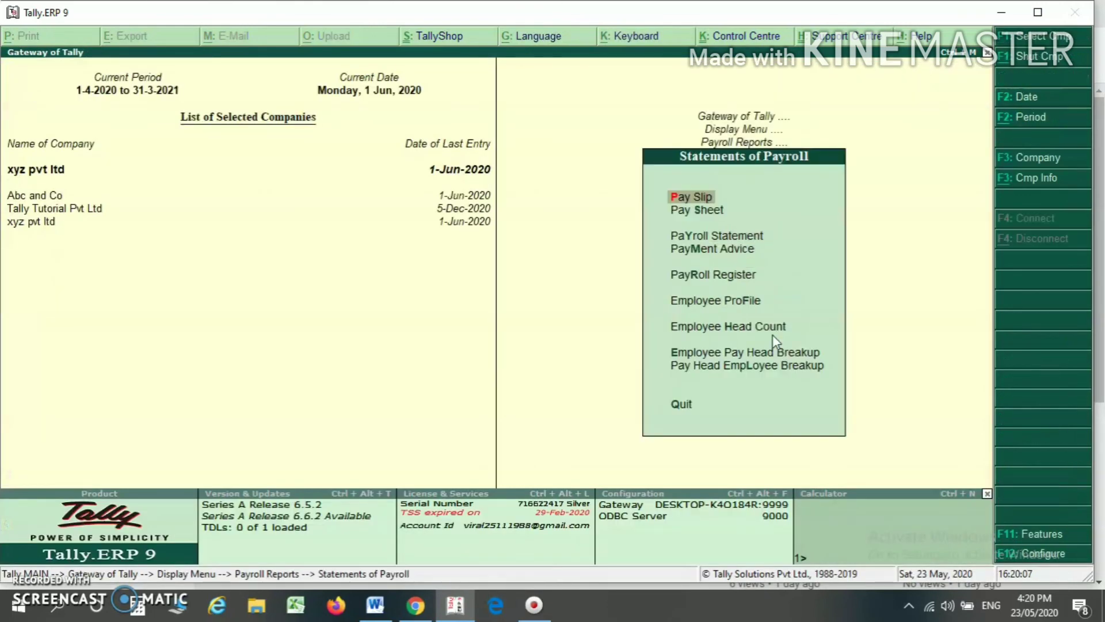
key("Down")
key("Down")
key("Down")
key("Down")
key("Down")
key("Down")
key("Down")
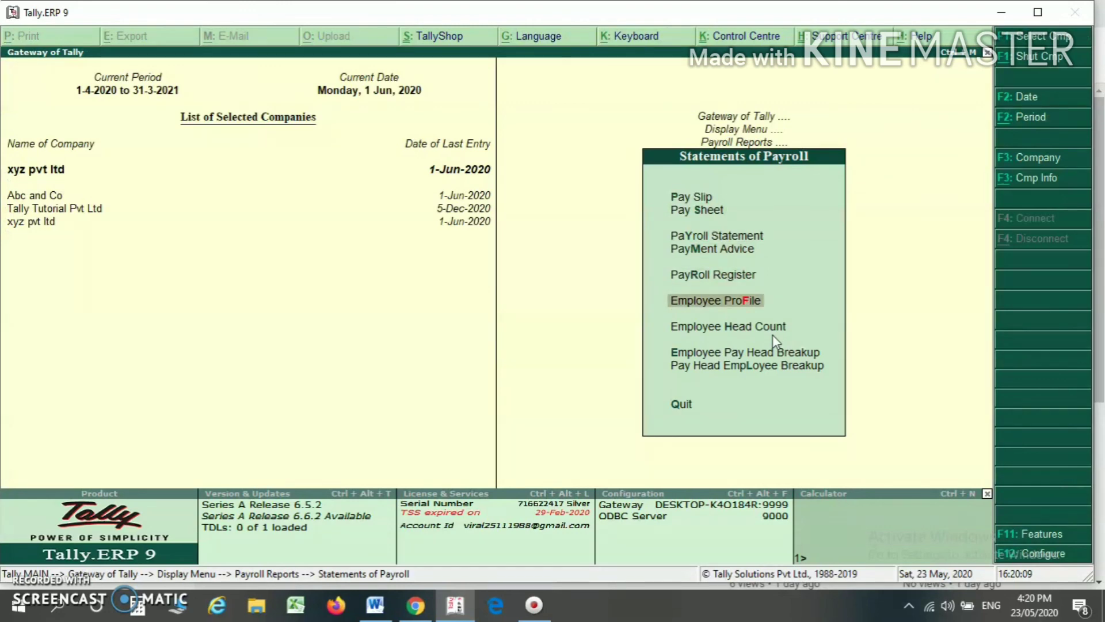
key("Down")
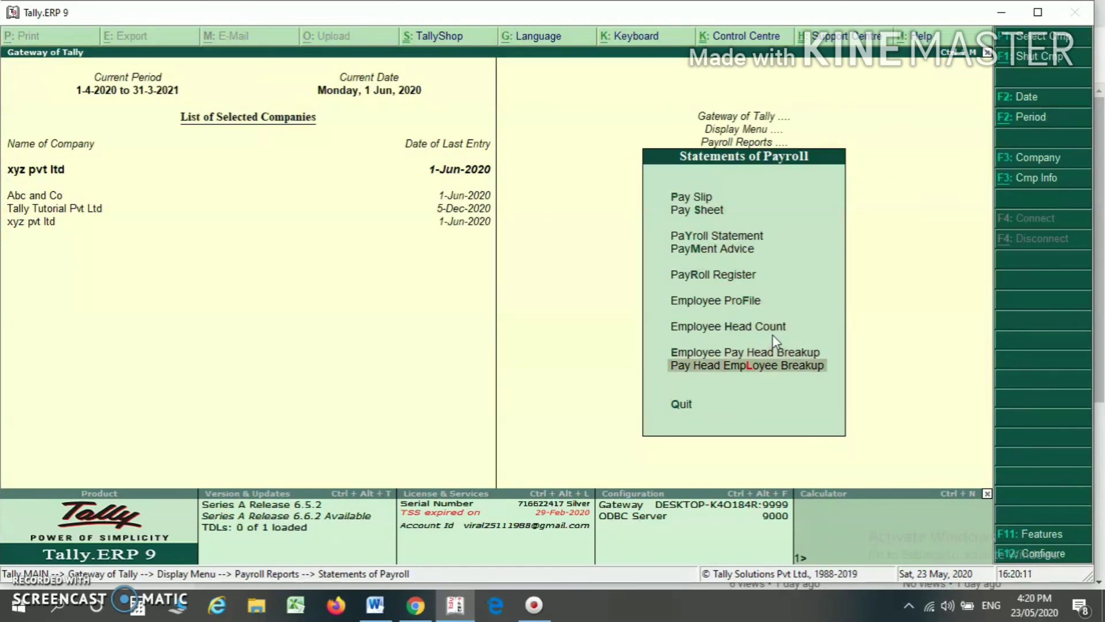
key("Return")
key("Return")
Review employee E's Basic Salary, Dearness Allownace and Providend Fund lines and close the breakup report
key("Down")
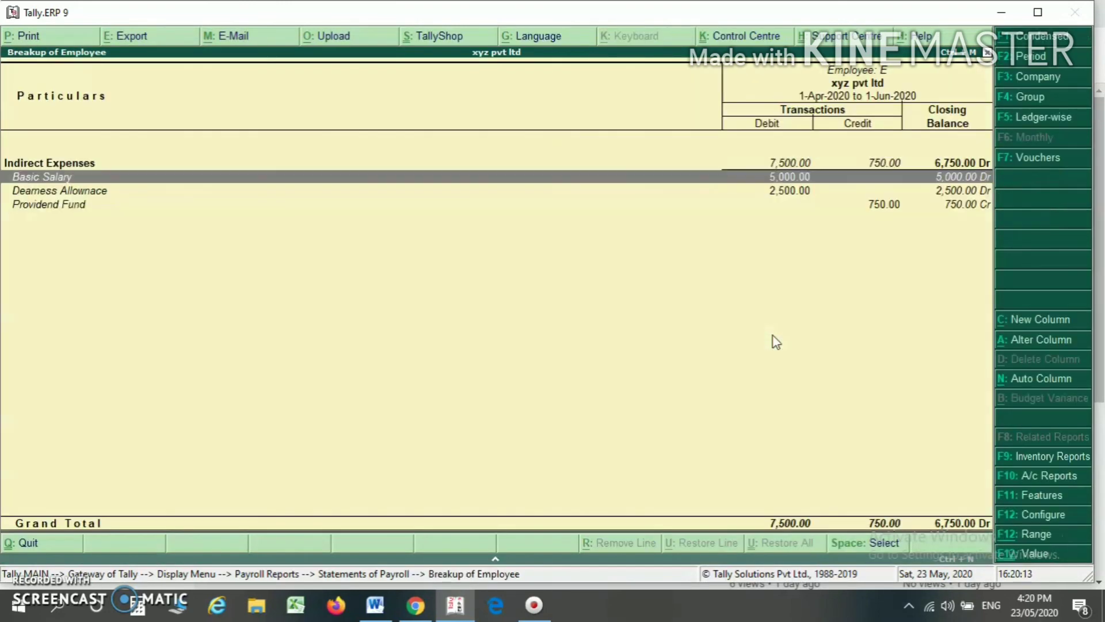
key("Down")
left_click(985, 220)
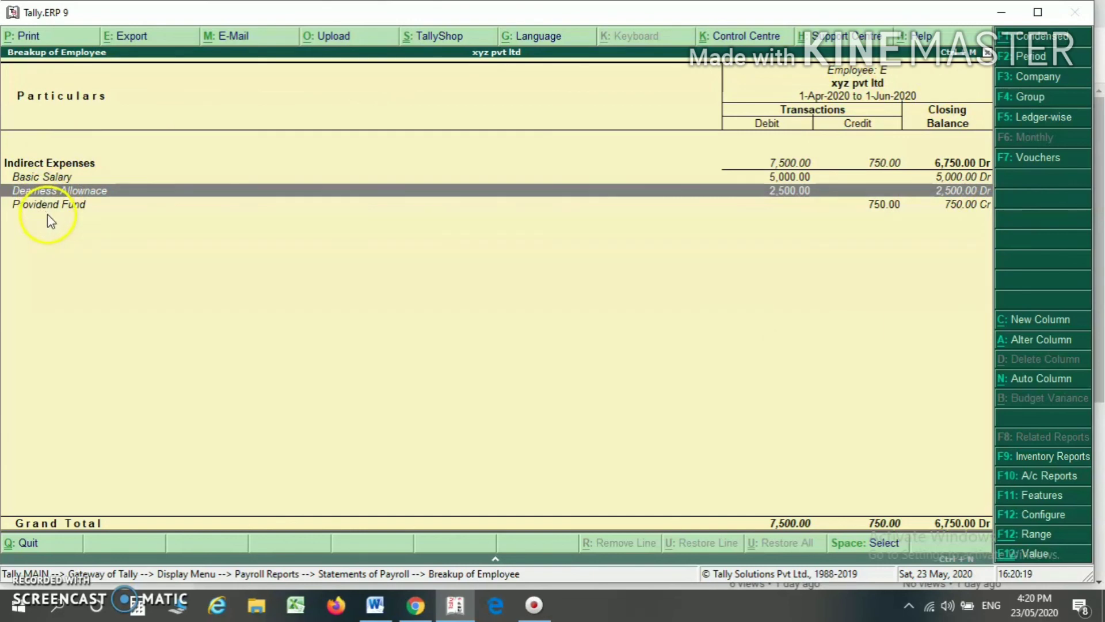
key("Escape")
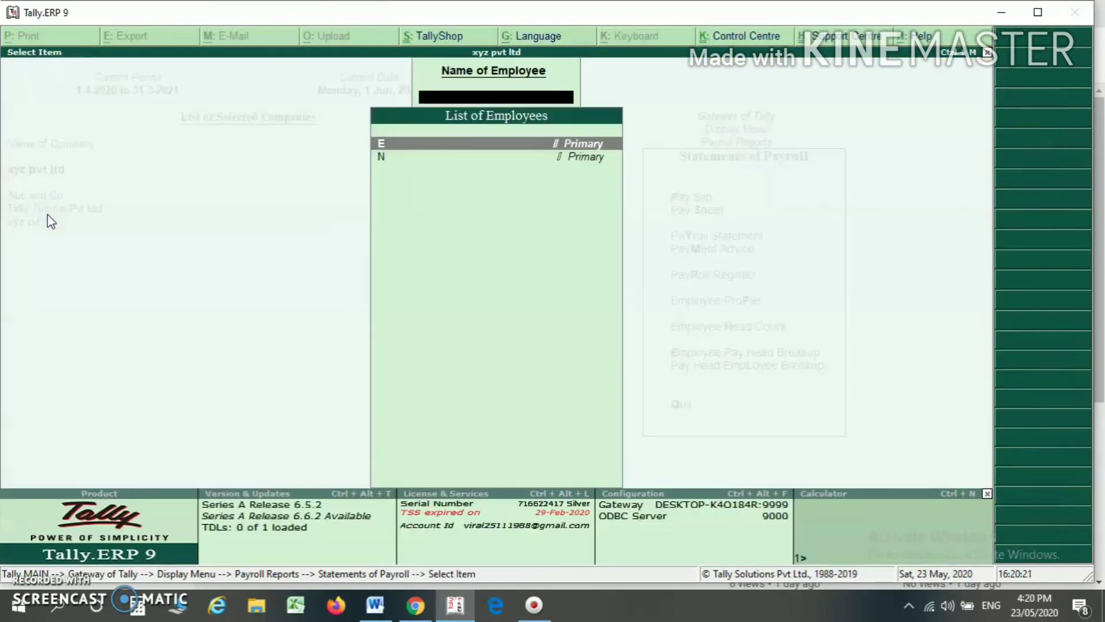
key("Escape")
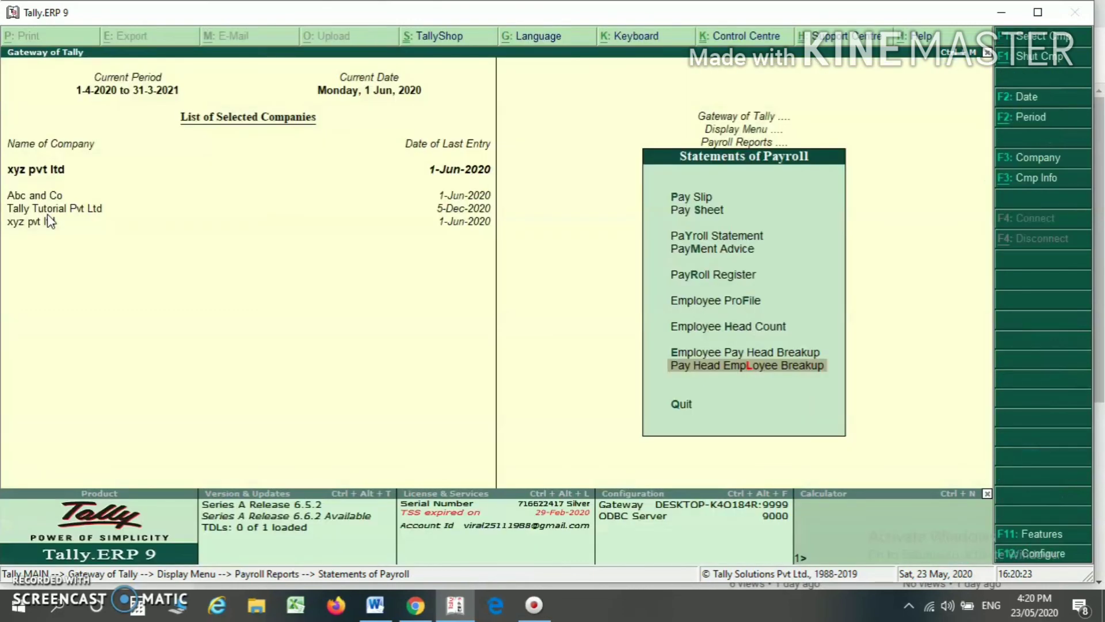
Display the Employee Pay Head Breakup for Basic Salary, review both employees' amounts and close it
key("Up")
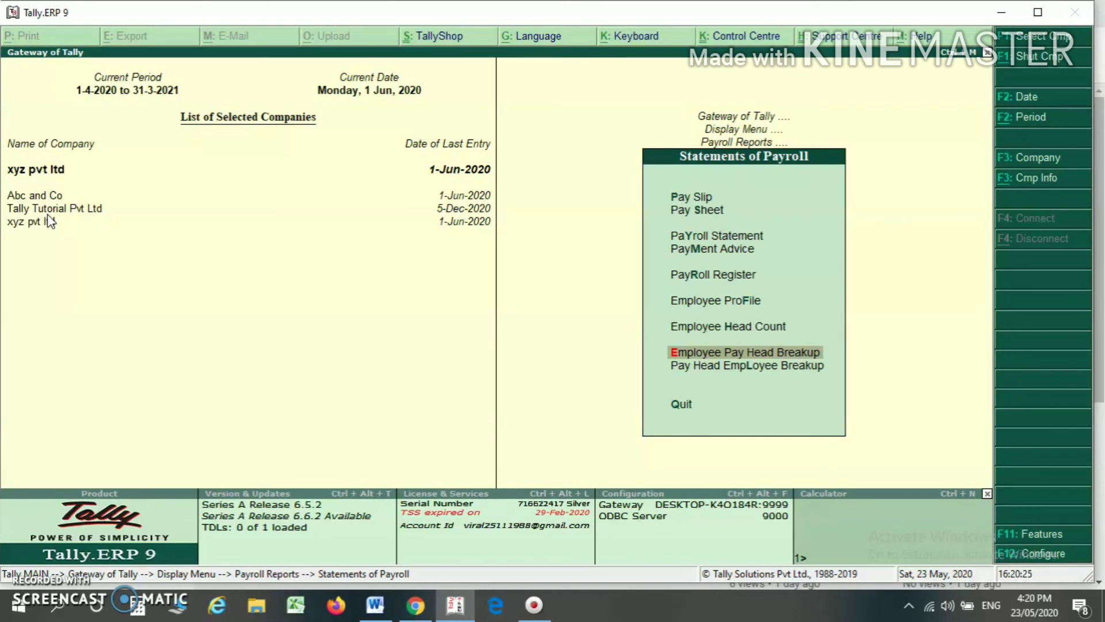
key("Return")
key("Return")
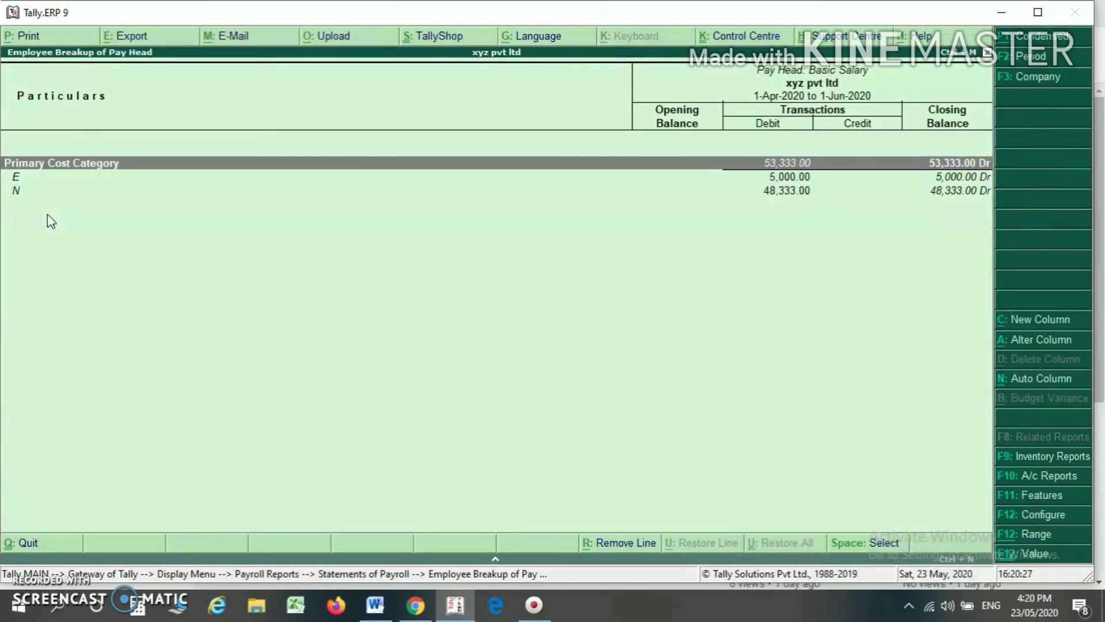
key("Down")
key("Up")
key("Down")
key("Up")
key("Down")
key("Down")
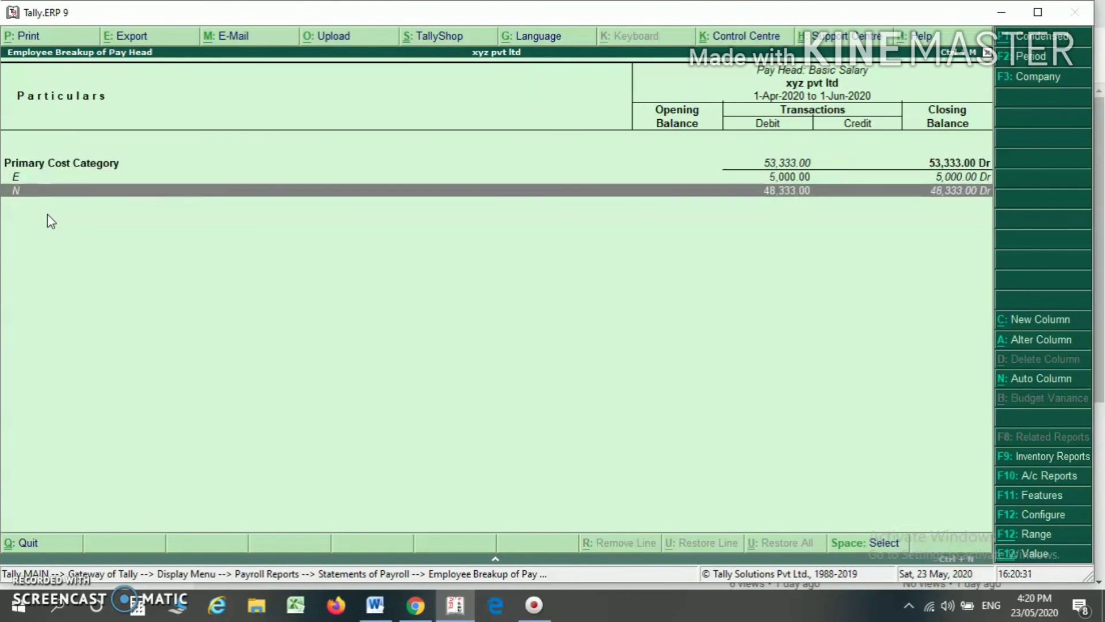
key("Escape")
View the Employee Pay Head Breakup for Dearness Allownace across both employees and close it
key("Down")
key("Return")
key("Down")
key("Down")
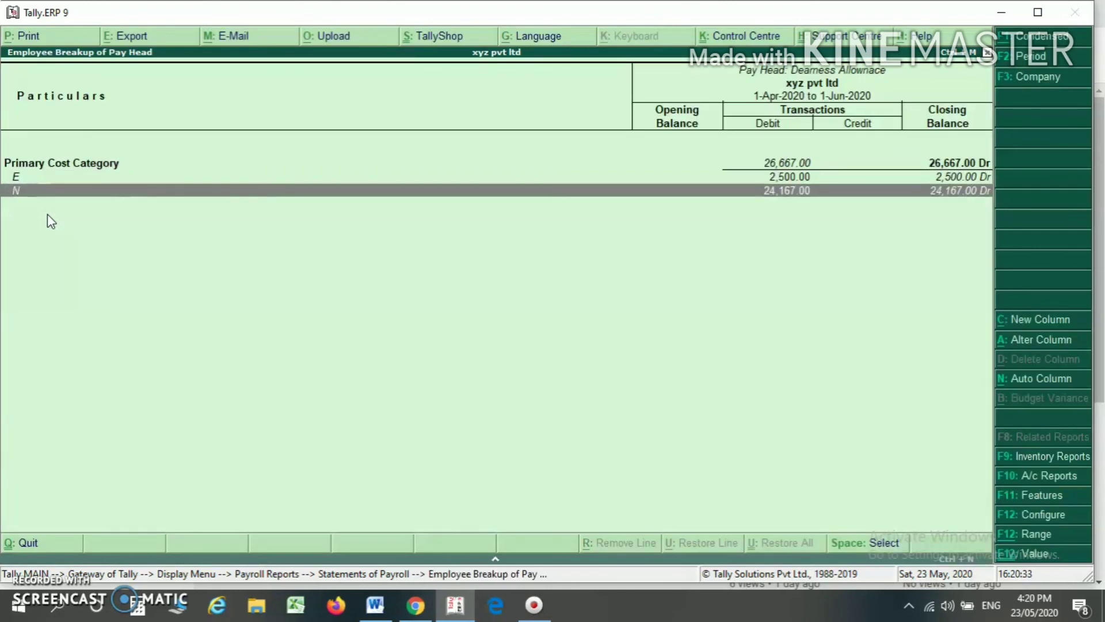
key("Up")
key("Up")
key("Escape")
View the Employee Pay Head Breakup for Providend Fund and return to the Display Menu
key("Return")
key("Down")
key("Down")
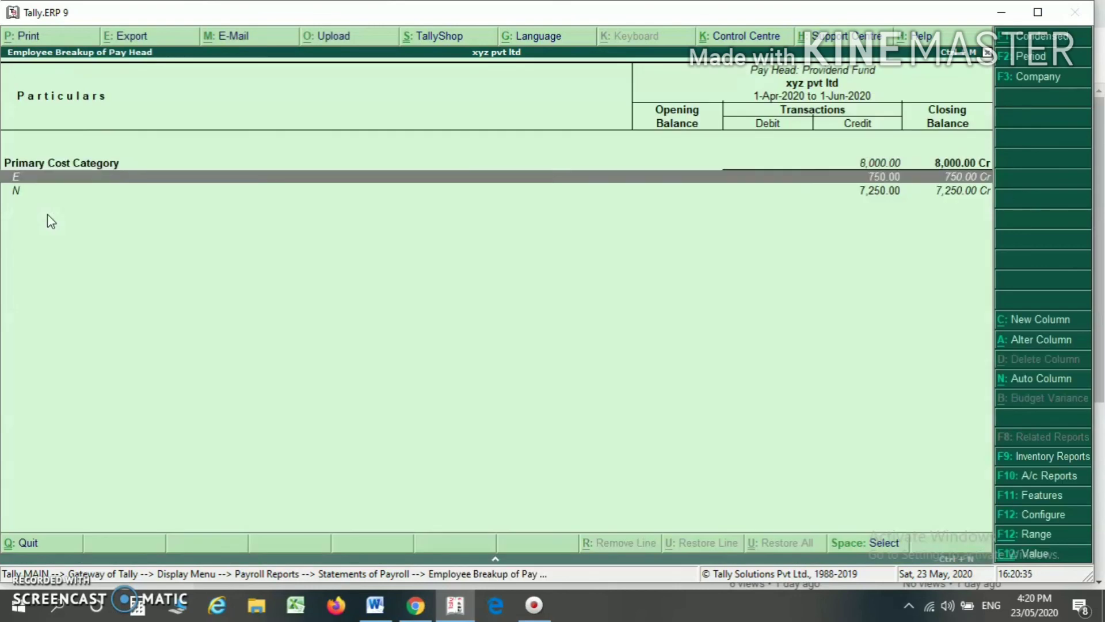
key("Escape")
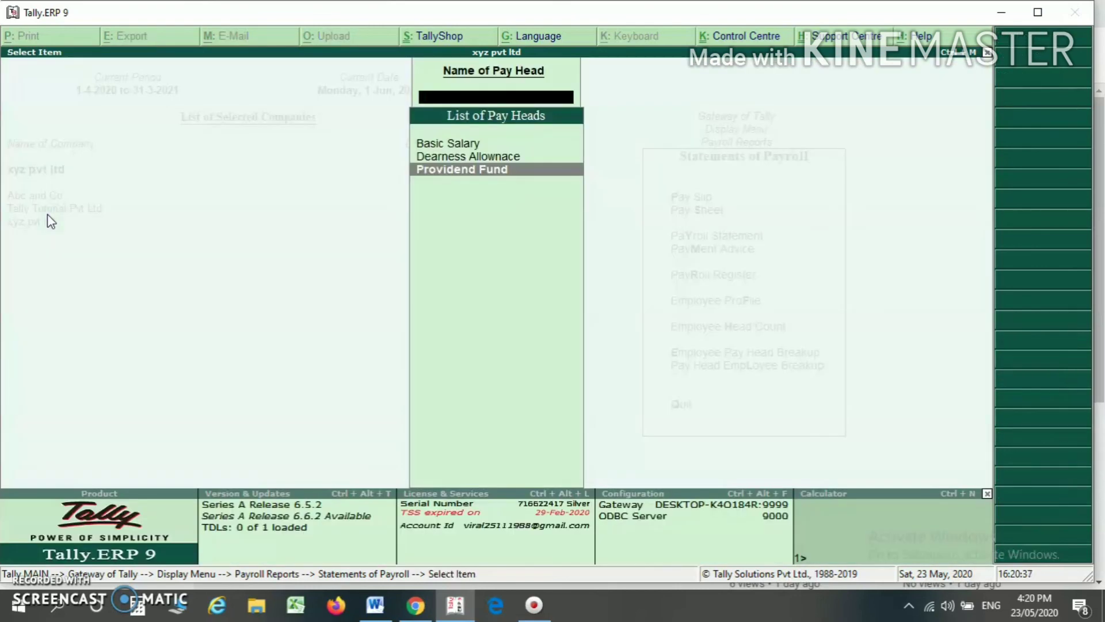
key("Escape")
key("Escape")
key("Escape")
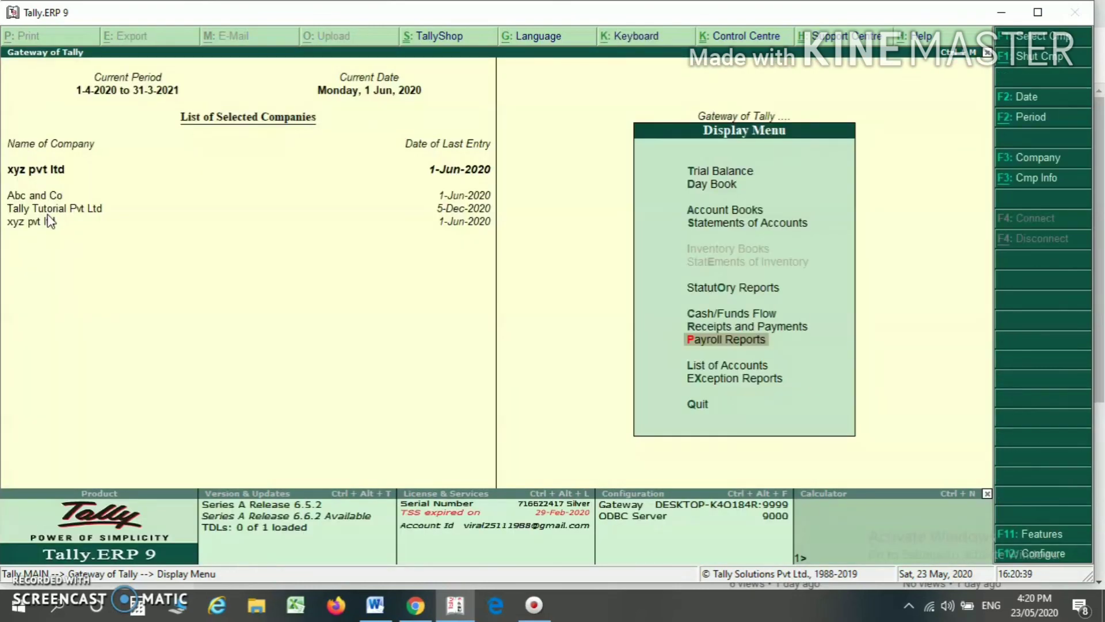
Reopen Payroll Reports and look over the available statement, attendance and expat reports
key("Return")
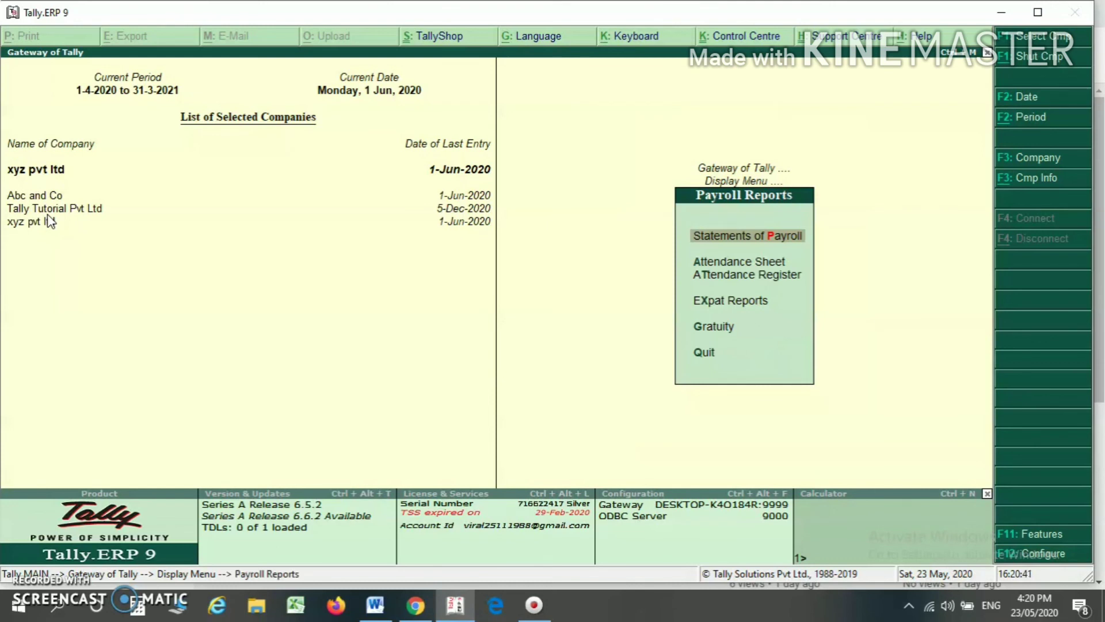
key("Down")
key("Down")
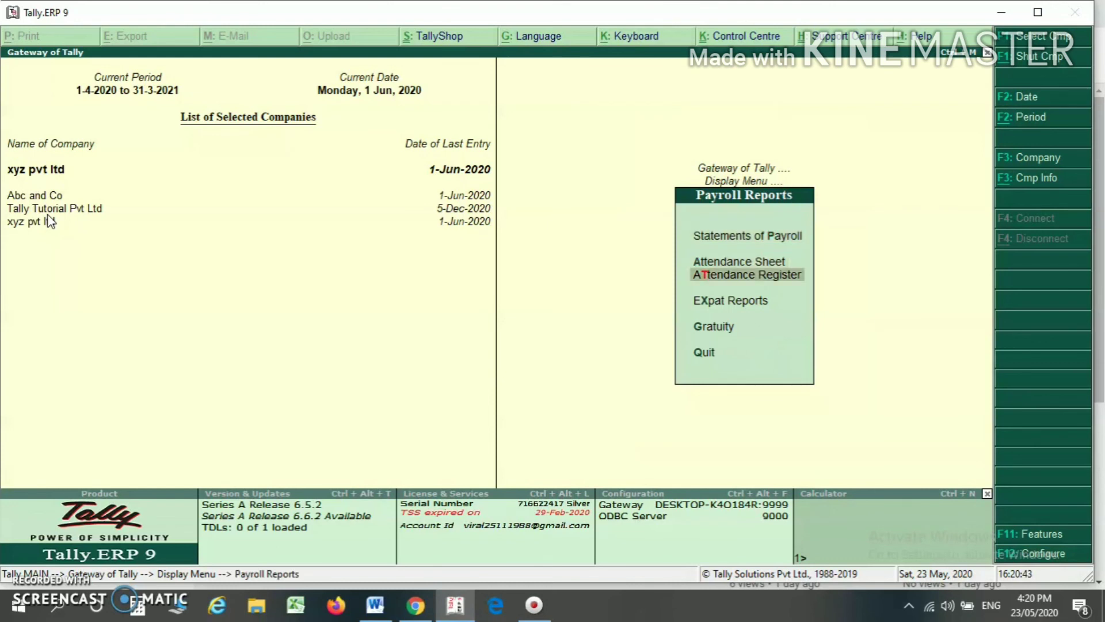
key("Up")
key("Down")
key("Down")
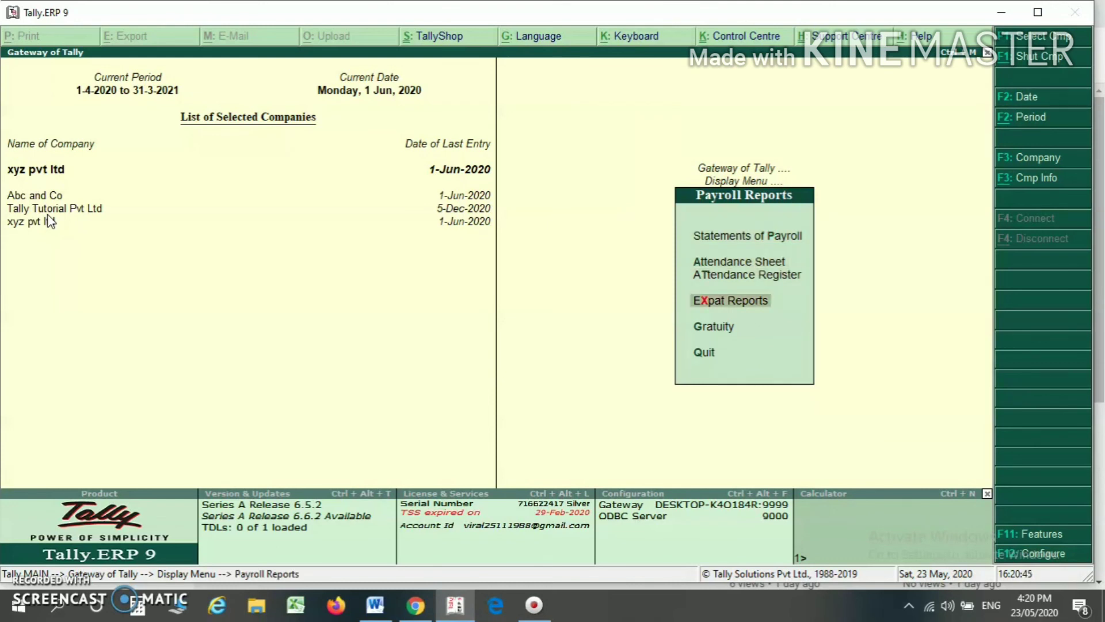
key("Up")
key("Up")
key("Up")
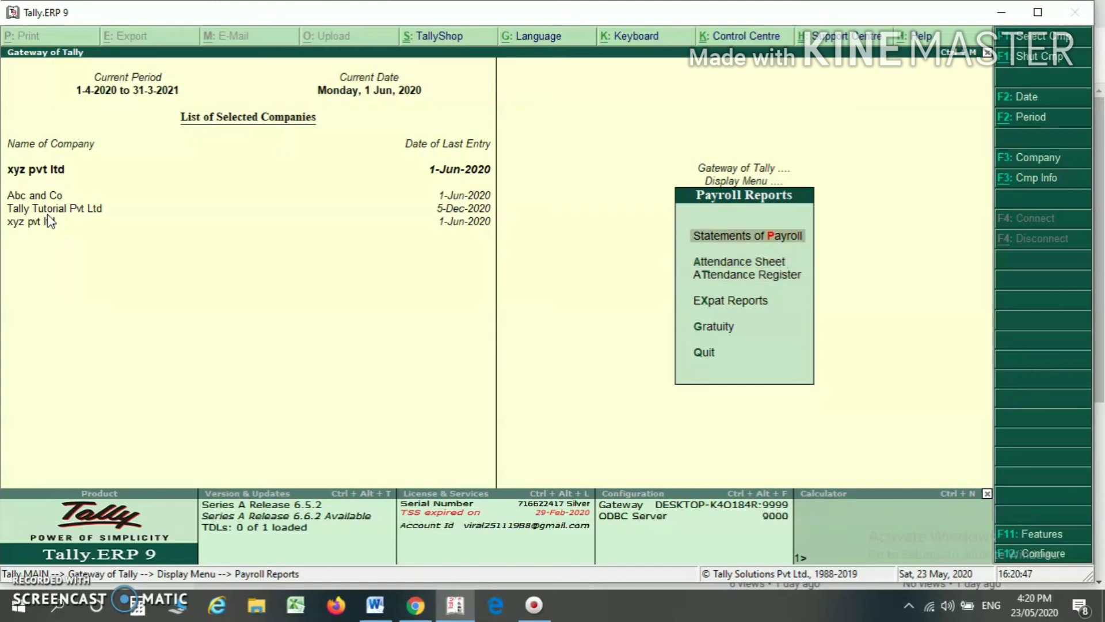
Display the Pay Sheet from Statements of Payroll for All Items
key("Return")
key("Down")
key("Down")
key("Up")
key("Up")
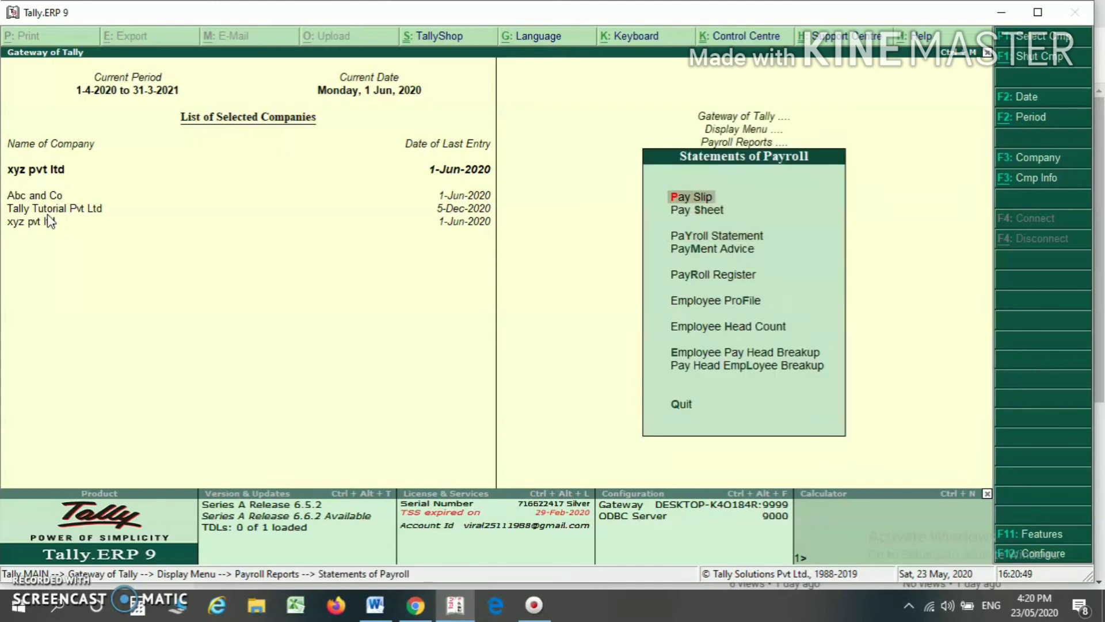
key("Down")
key("Return")
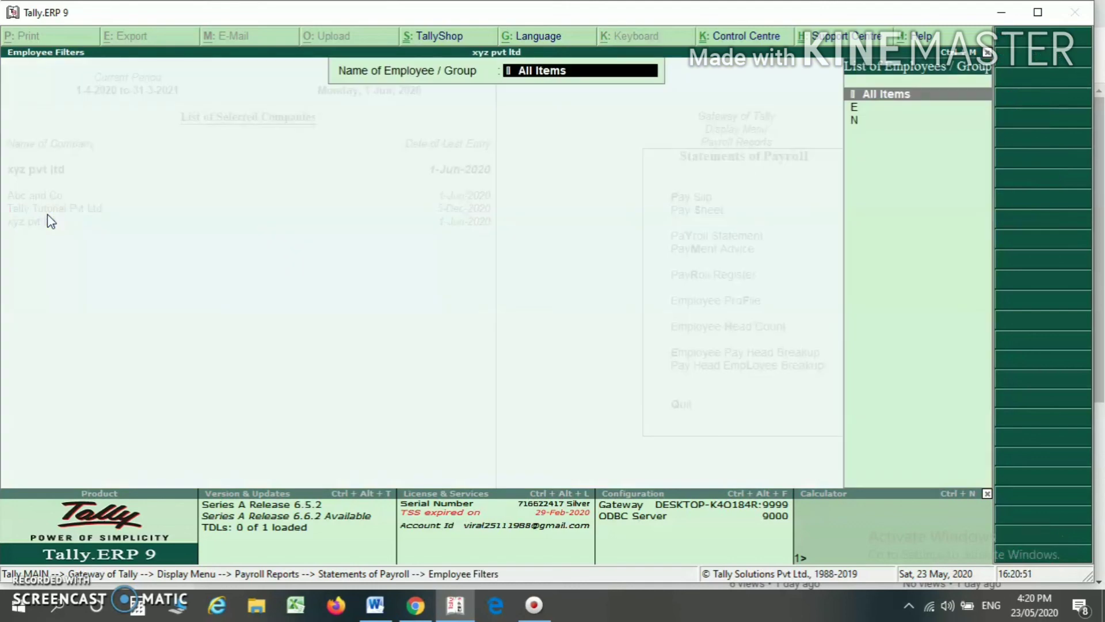
key("Return")
Change the Pay Sheet's period, review its employee rows and close the report
key("F2")
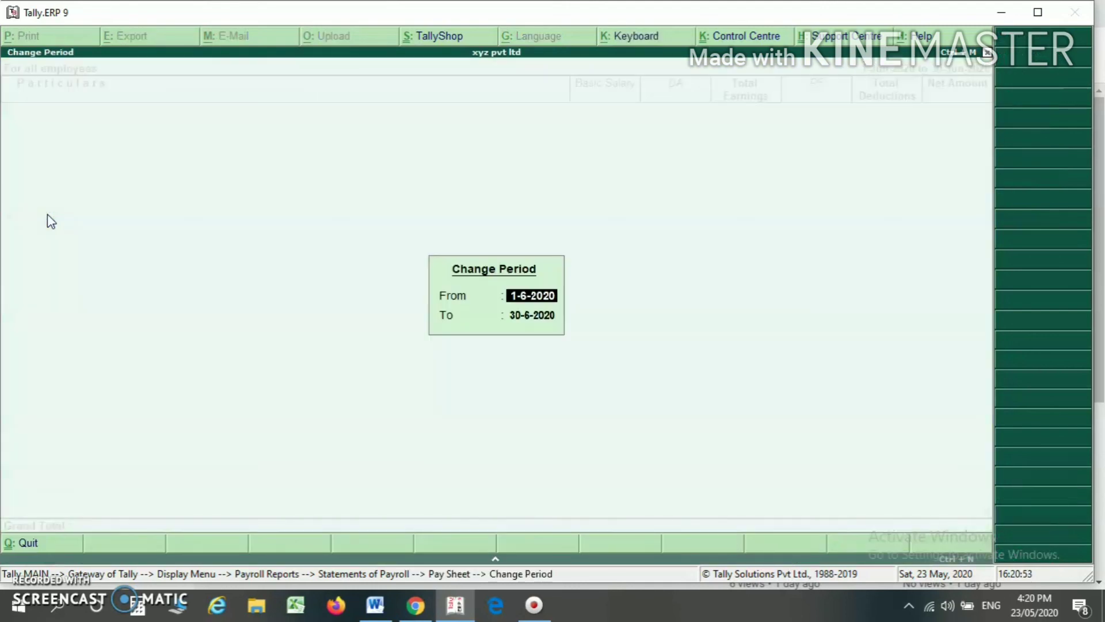
key("BackSpace")
key("Return")
key("BackSpace")
key("Return")
key("Down")
key("Down")
key("Up")
key("Up")
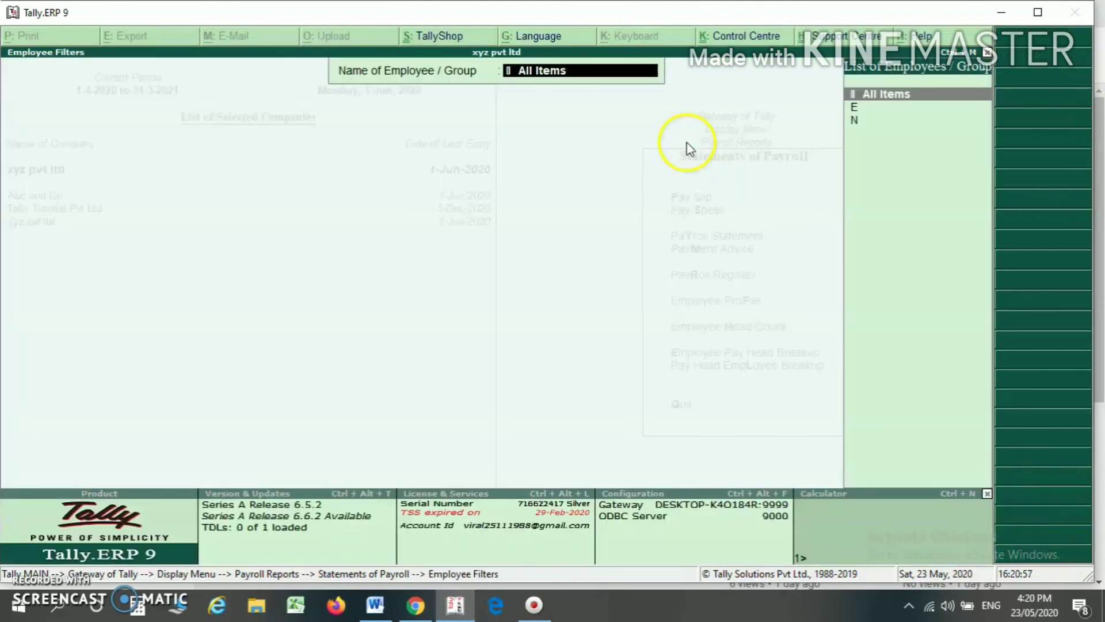
key("Escape")
key("Escape")
Look over the remaining payroll statement types and return to the Gateway of Tally
key("Down")
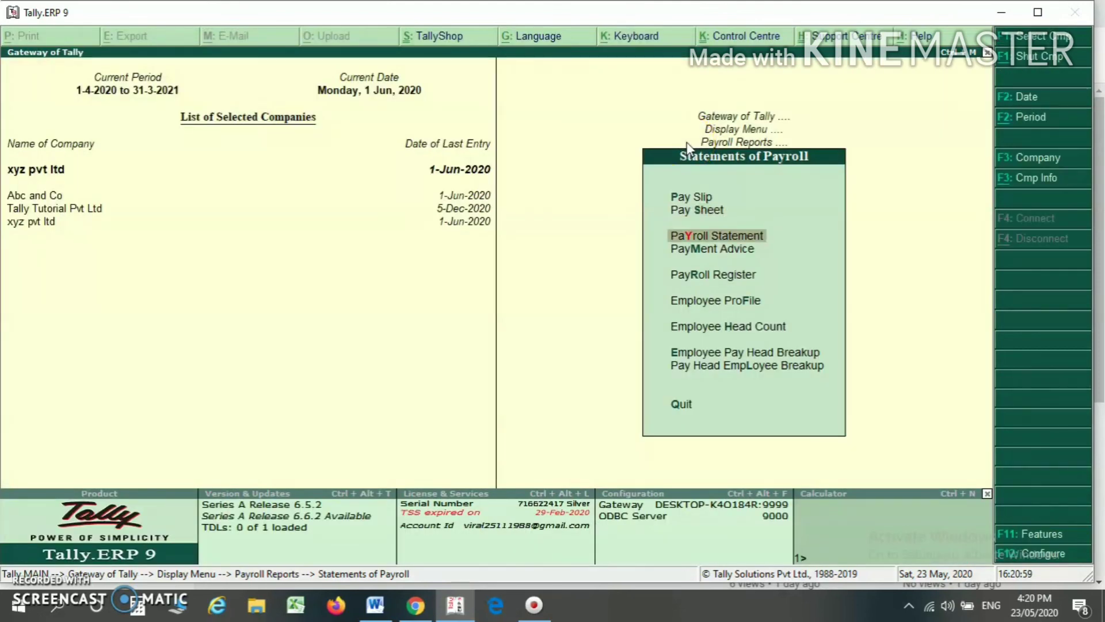
key("Down")
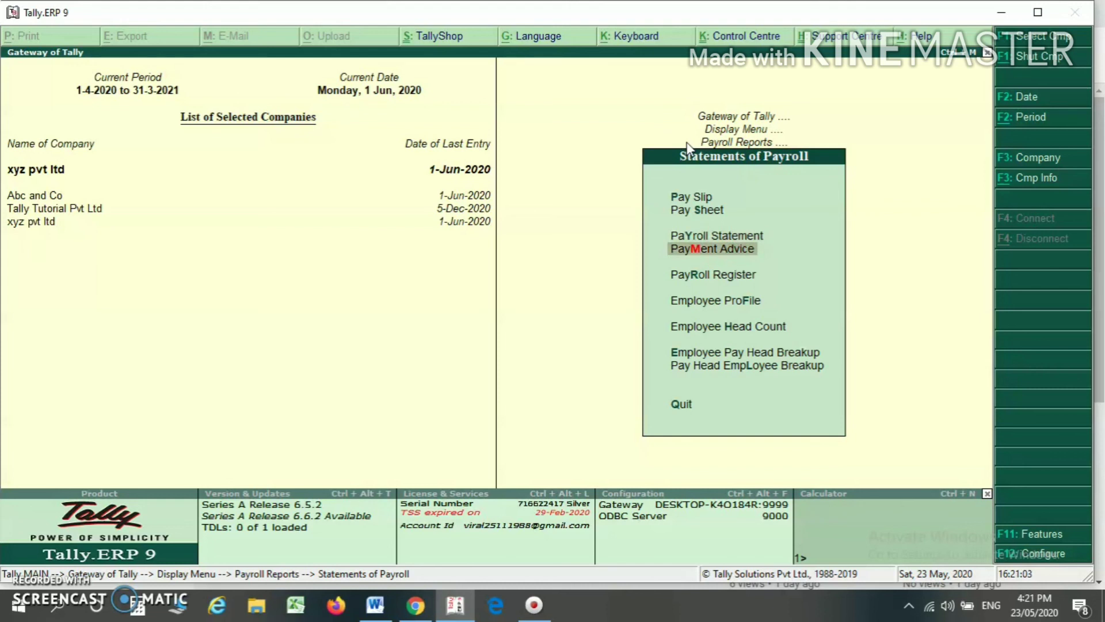
key("Down")
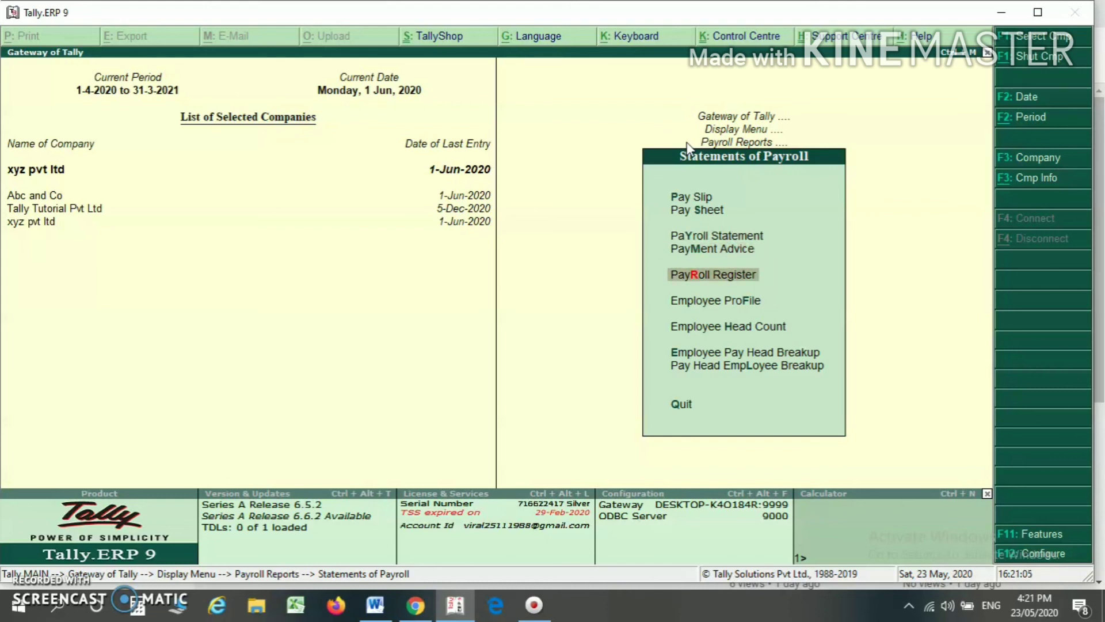
key("Down")
key("Down")
key("Down")
key("Down")
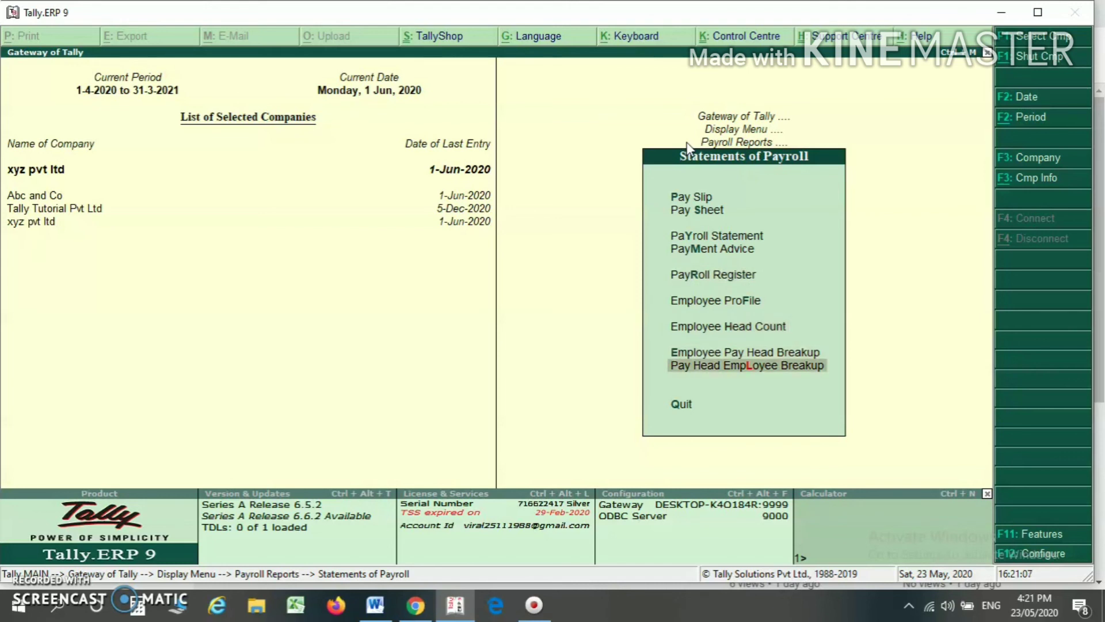
key("Escape")
key("Escape")
key("Escape")
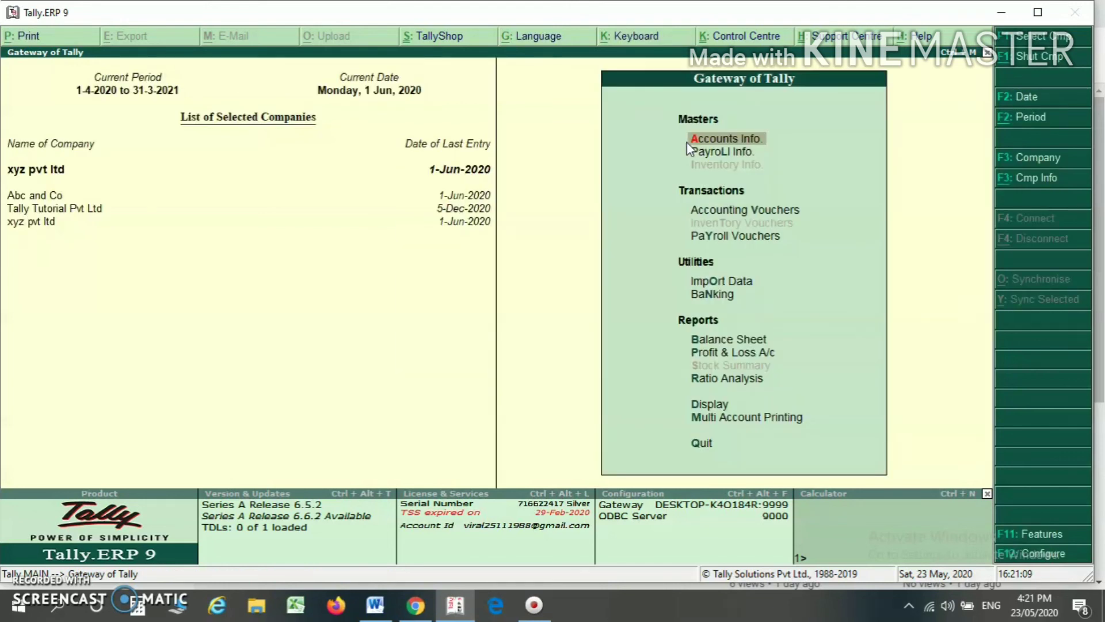